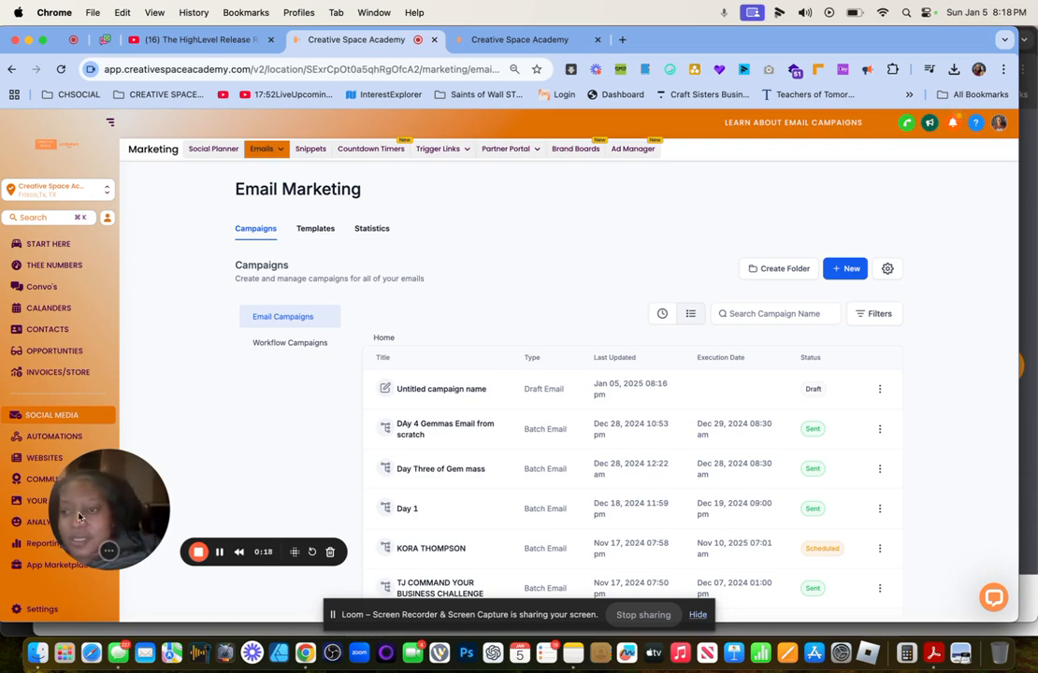
# Create a new smart list for the calendar appointments and name it "upcomming app".
pyautogui.click(65, 313)
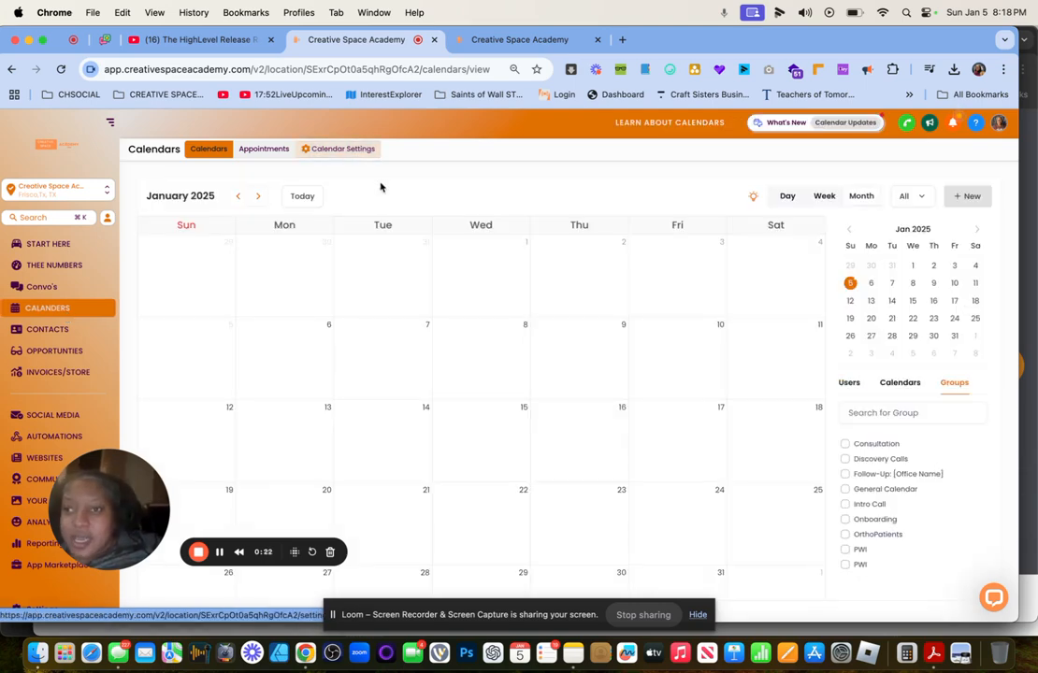
pyautogui.click(258, 152)
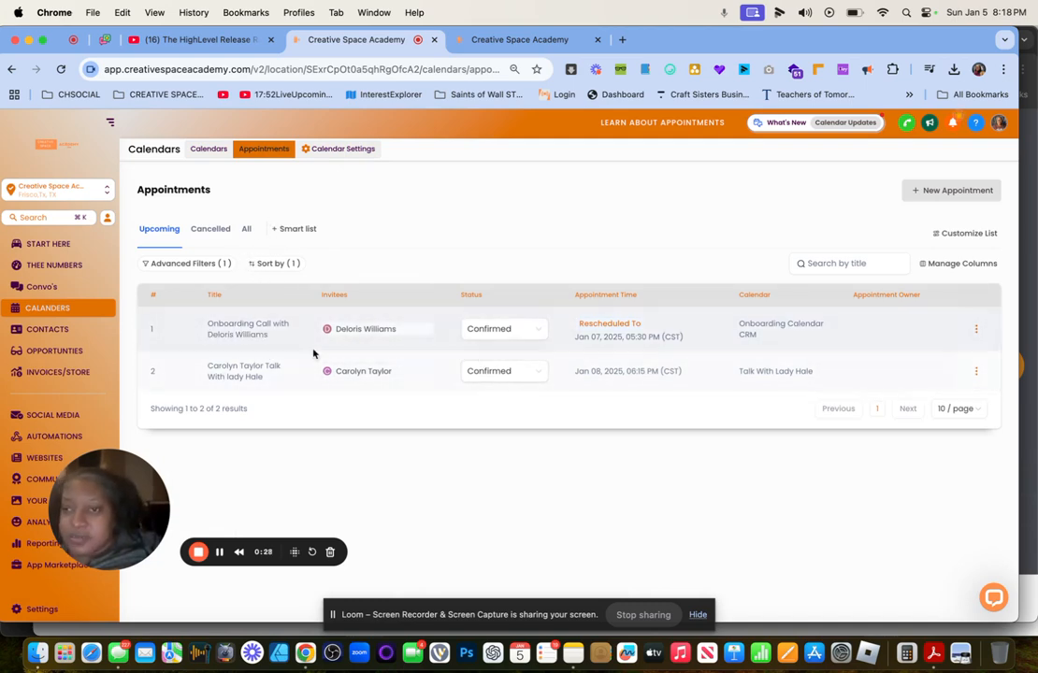
pyautogui.click(284, 229)
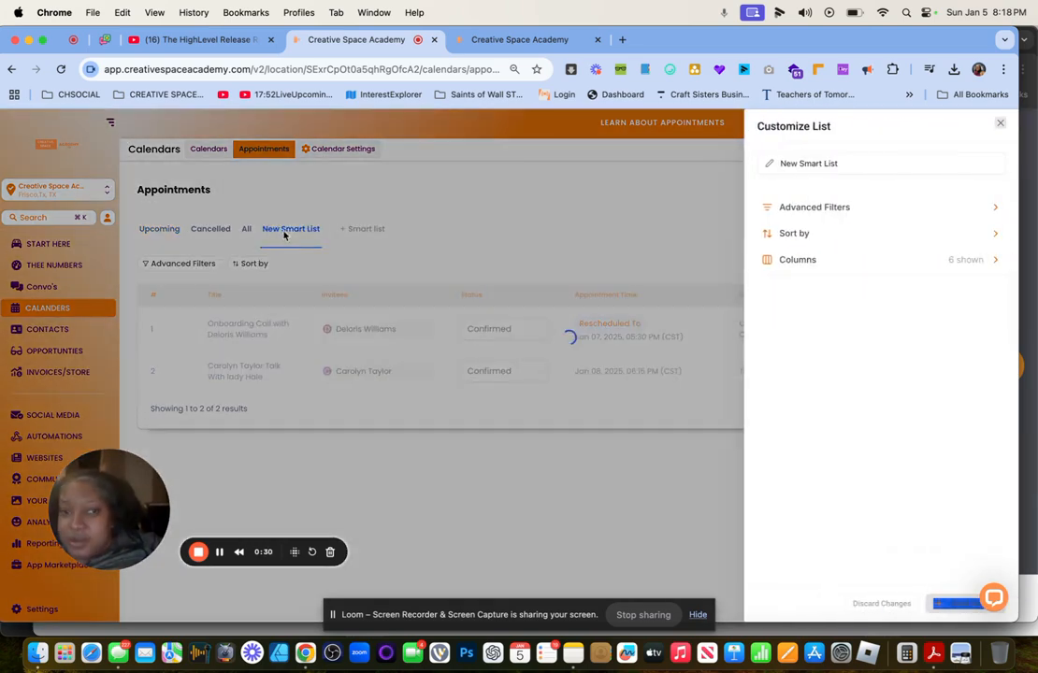
pyautogui.click(857, 170)
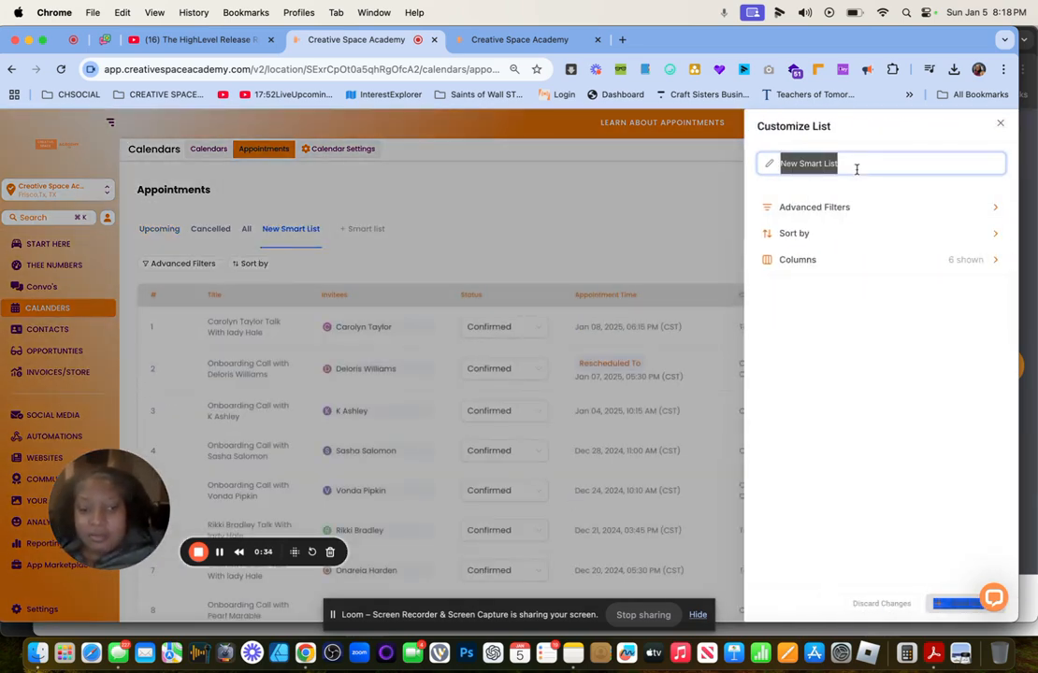
pyautogui.write('upcomming app')
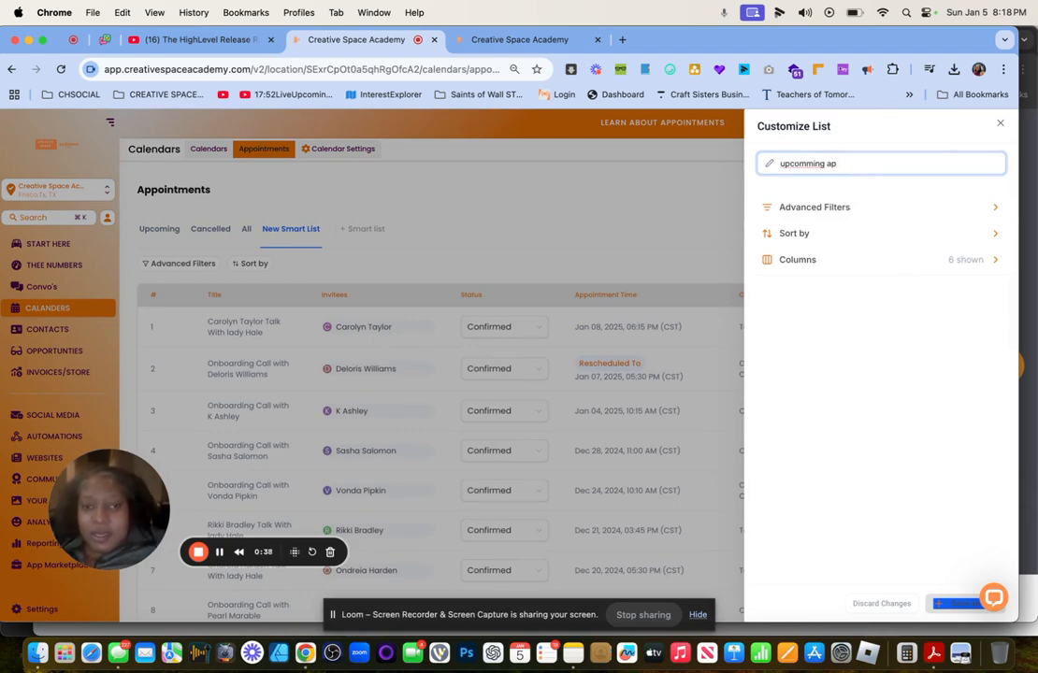
# Filter the new smart list to appointments whose Status Is Confirmed, and save the list.
pyautogui.click(927, 211)
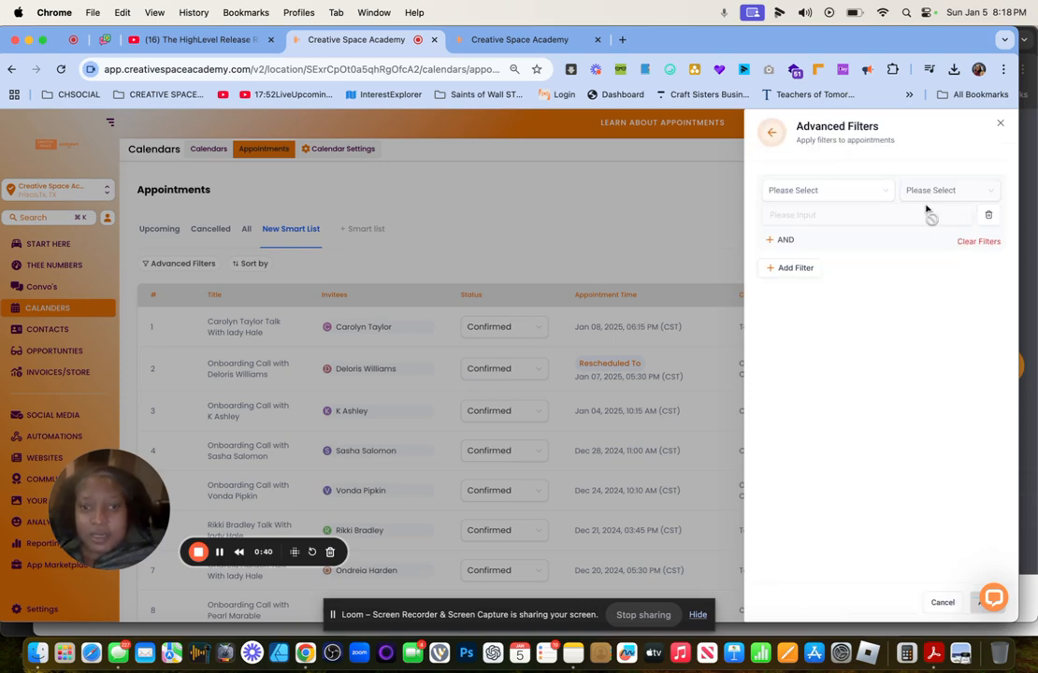
pyautogui.click(865, 197)
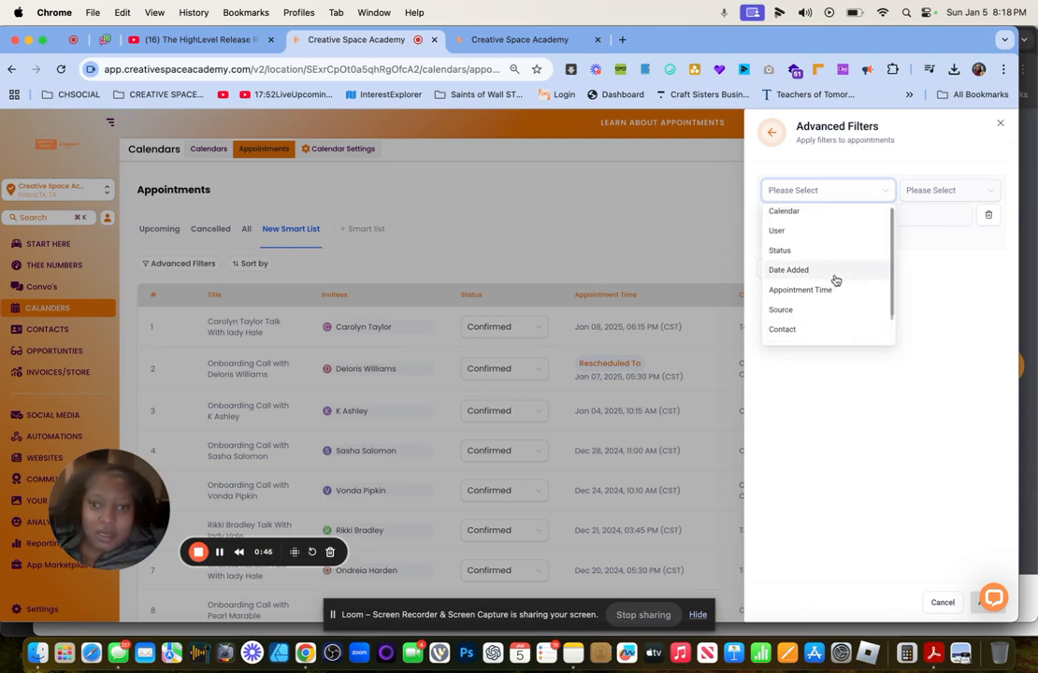
pyautogui.click(823, 255)
pyautogui.click(872, 213)
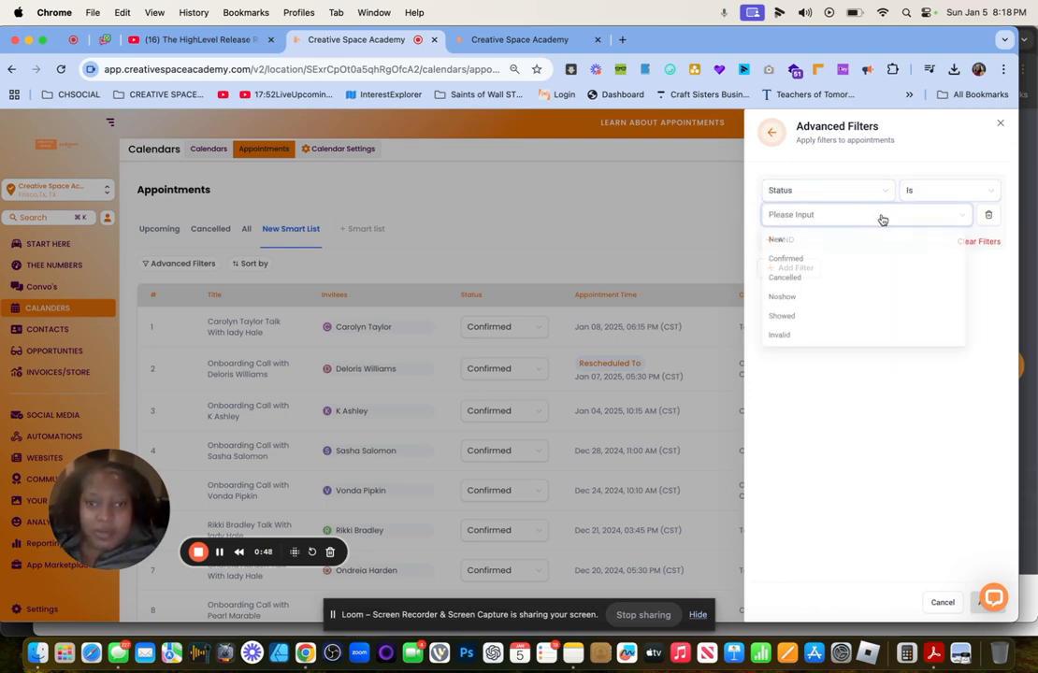
pyautogui.click(799, 262)
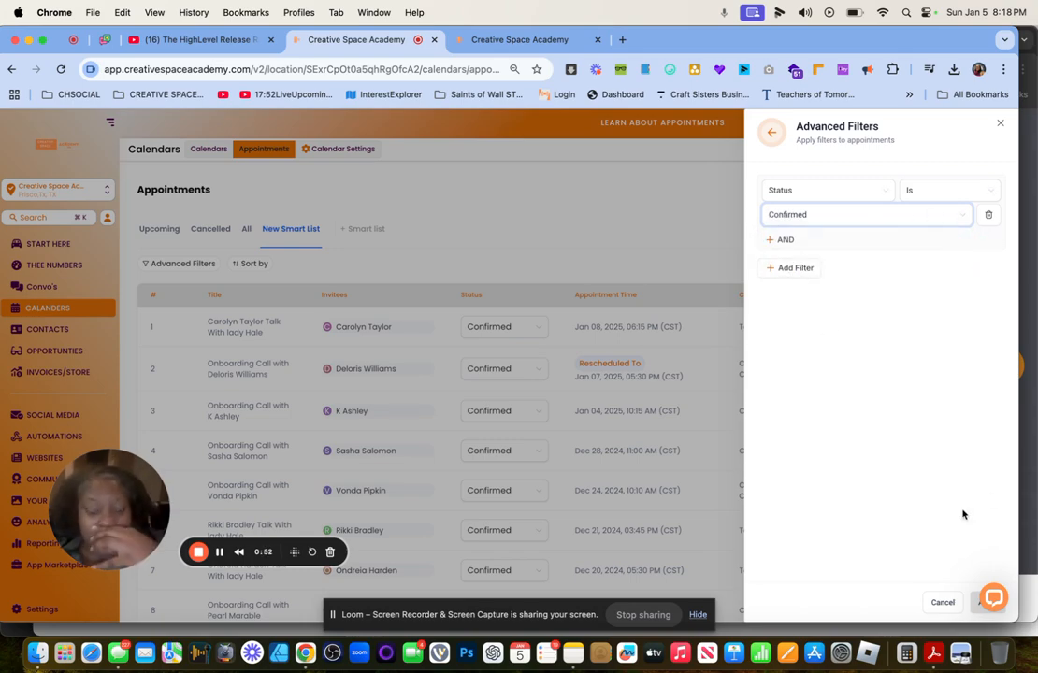
pyautogui.click(979, 610)
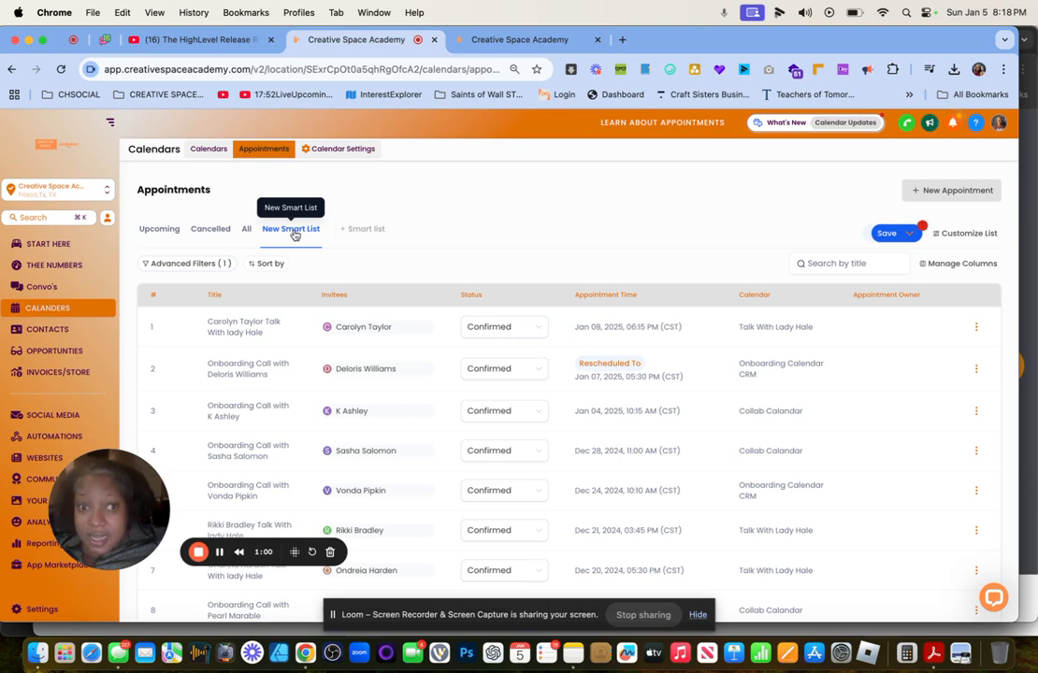
pyautogui.click(894, 237)
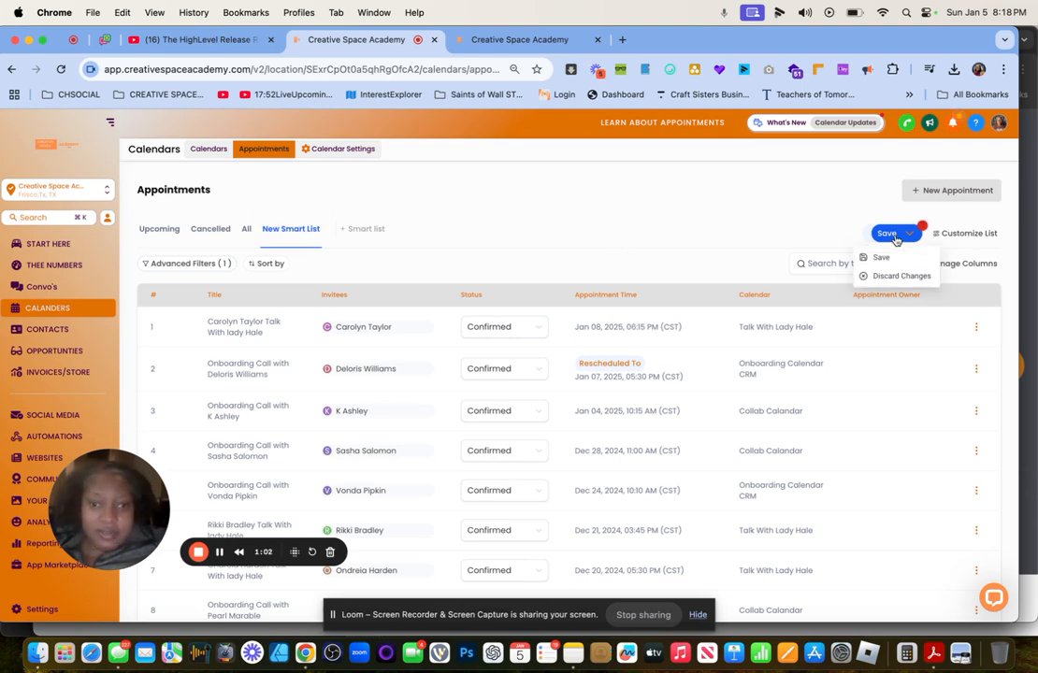
pyautogui.click(881, 257)
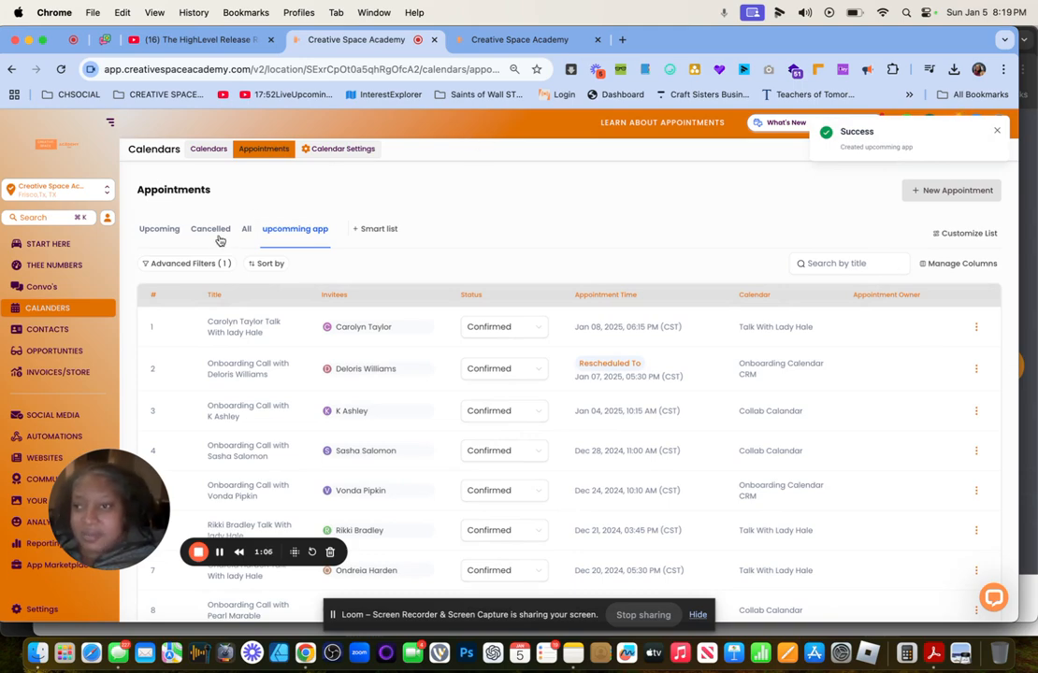
# Review the appointments in the saved smart list and compare them with the Upcoming and Cancelled lists.
pyautogui.scroll(-3, 421, 416)
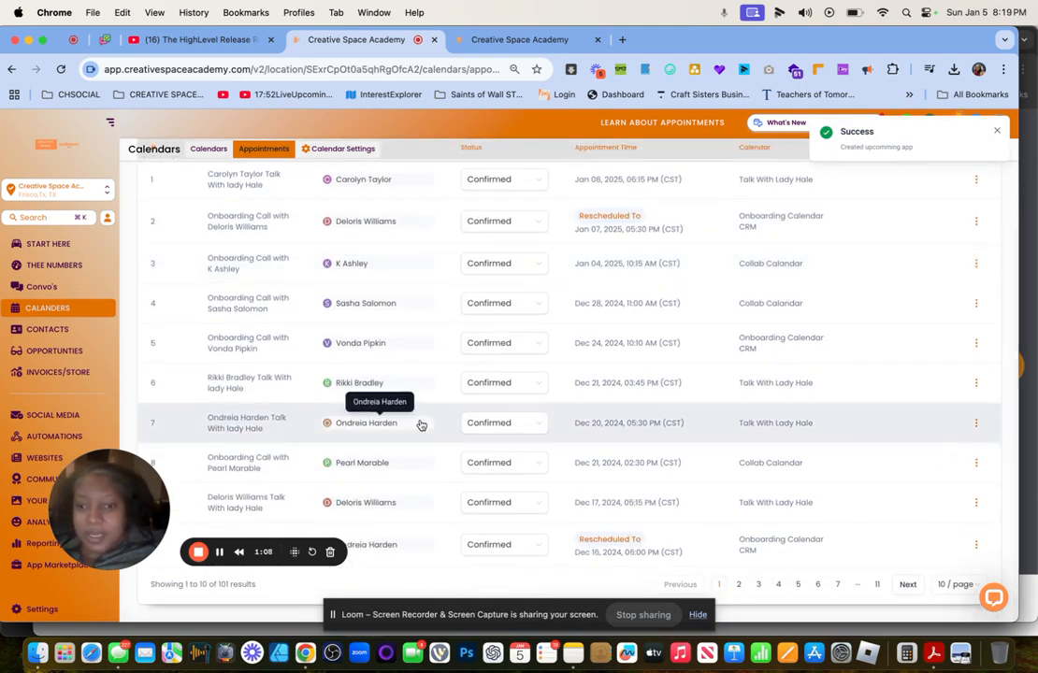
pyautogui.scroll(3, 421, 425)
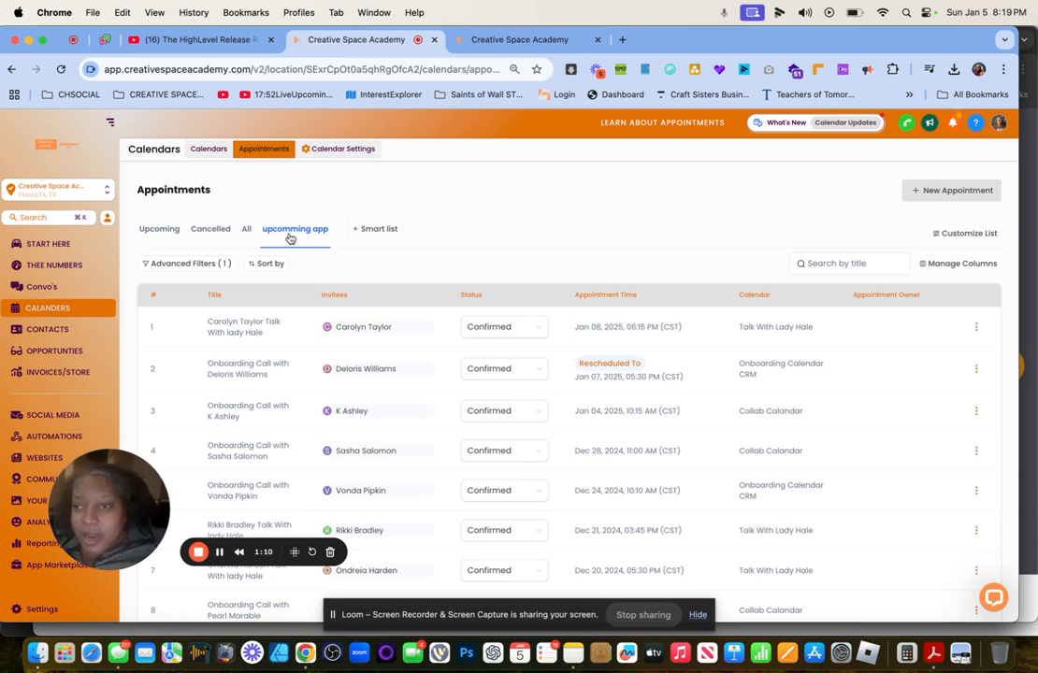
pyautogui.click(158, 229)
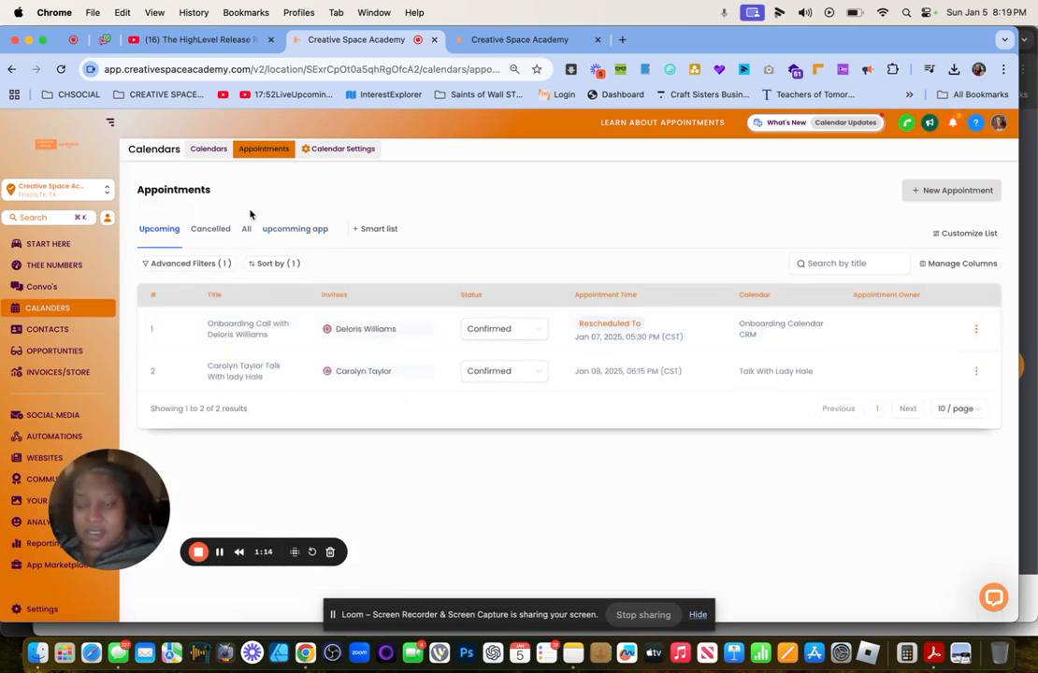
pyautogui.click(222, 231)
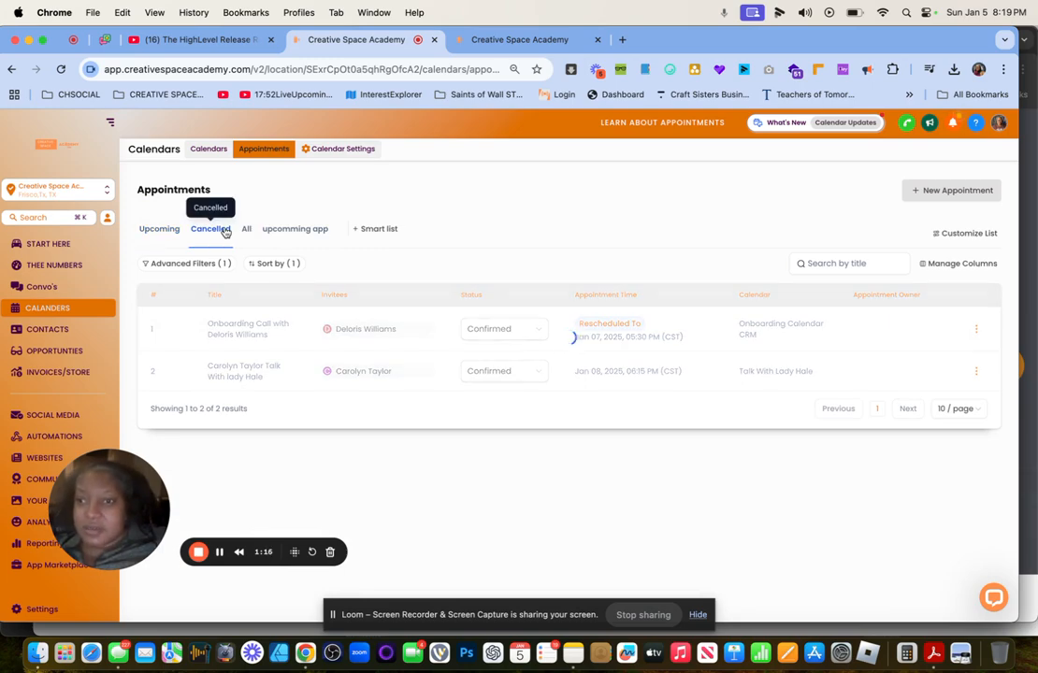
pyautogui.click(280, 232)
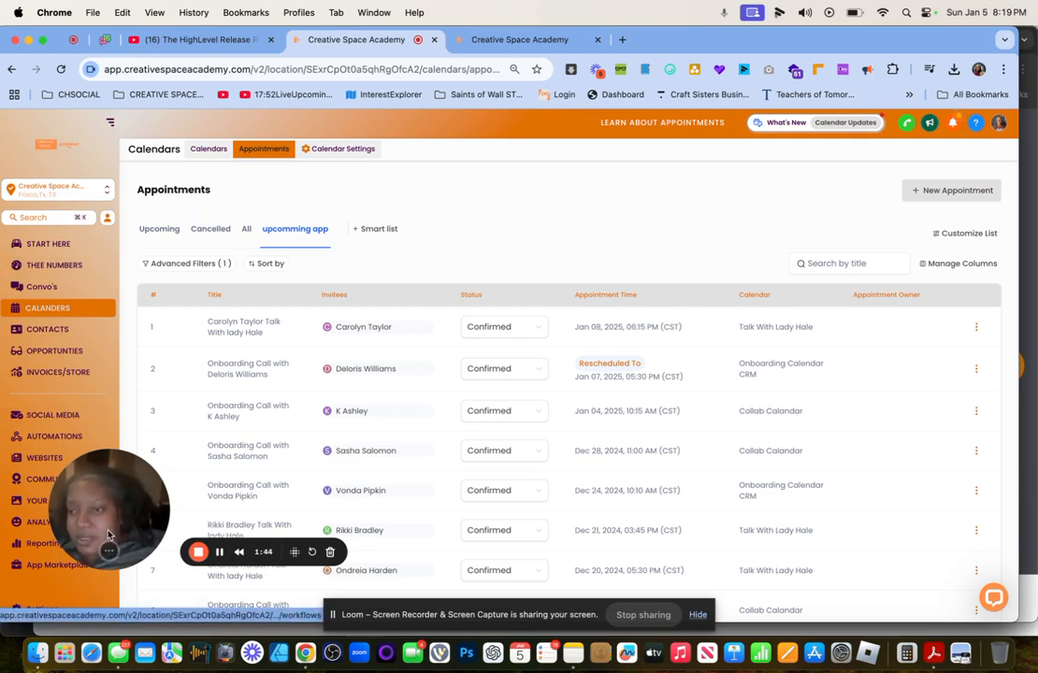
# Open the survey "Client Survey - Academy Training" in the survey builder and look through its slides.
pyautogui.click(43, 420)
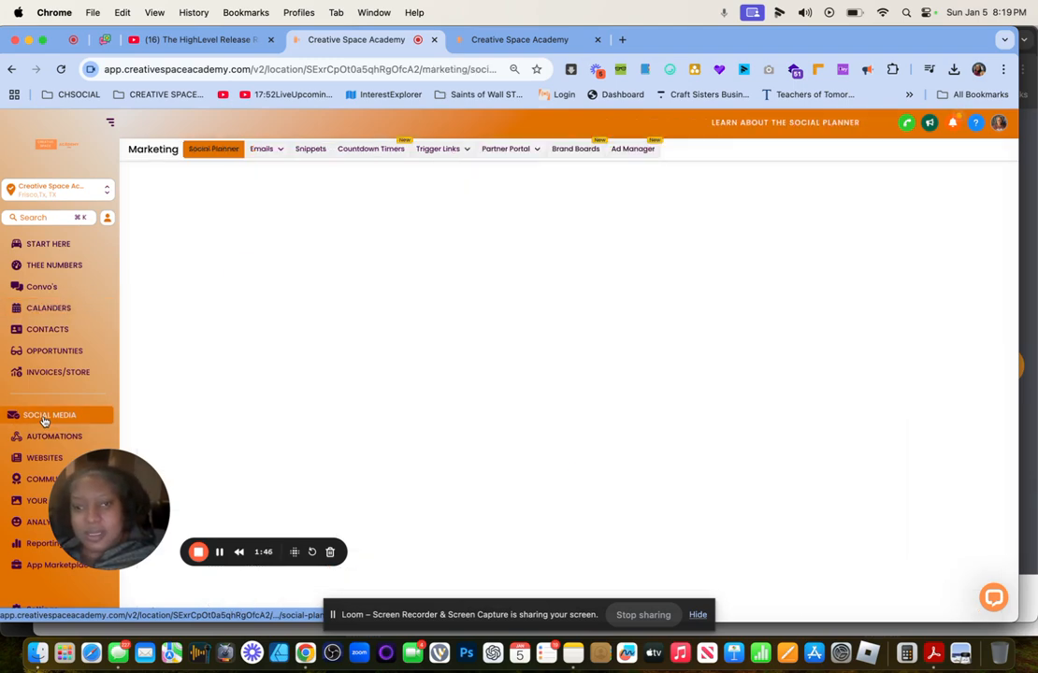
pyautogui.click(38, 436)
pyautogui.click(33, 460)
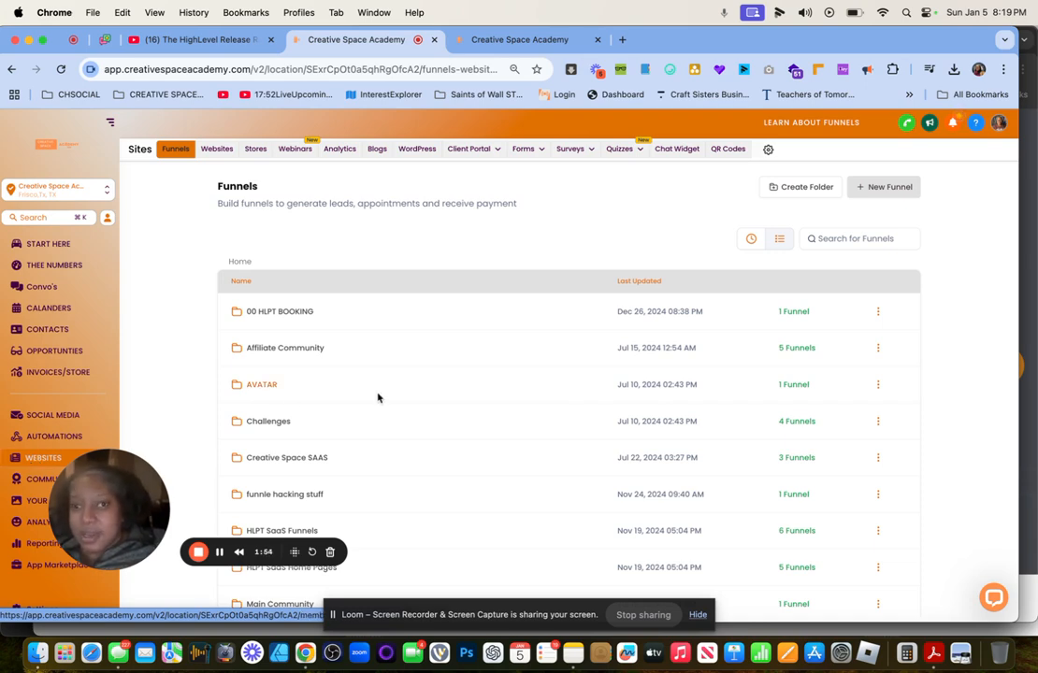
pyautogui.click(572, 171)
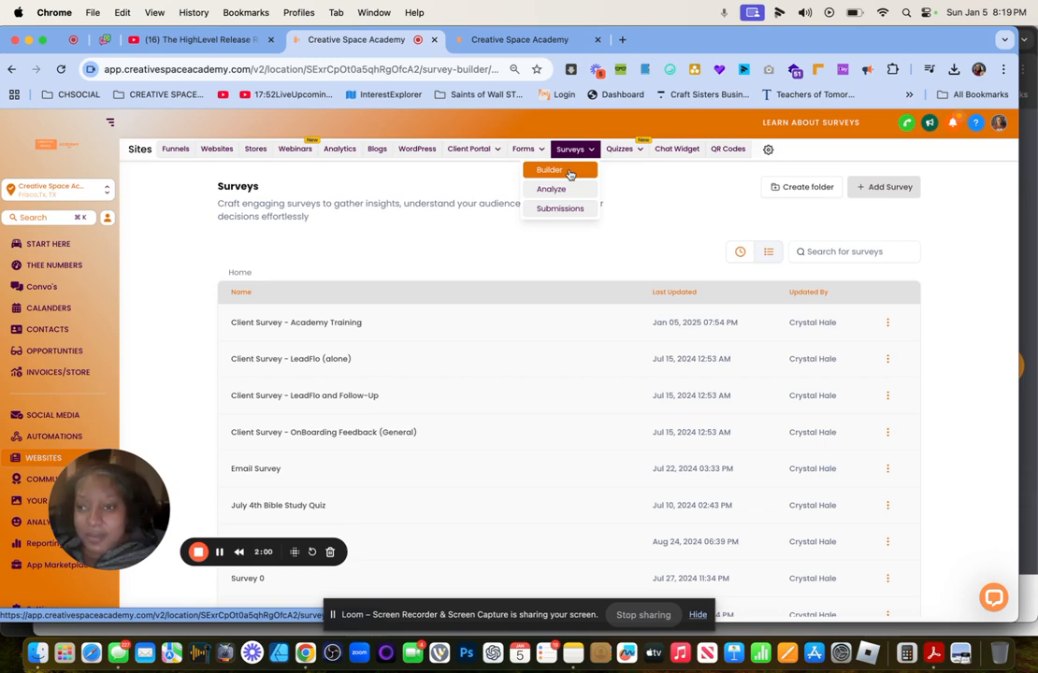
pyautogui.click(304, 331)
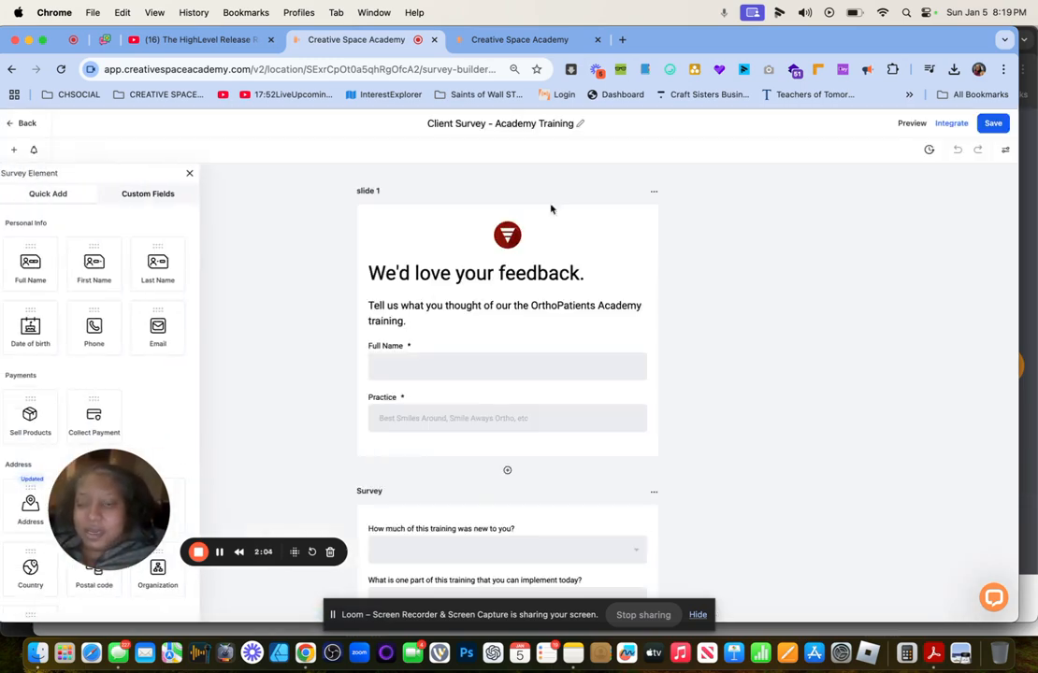
pyautogui.scroll(-3, 539, 378)
pyautogui.scroll(3, 540, 377)
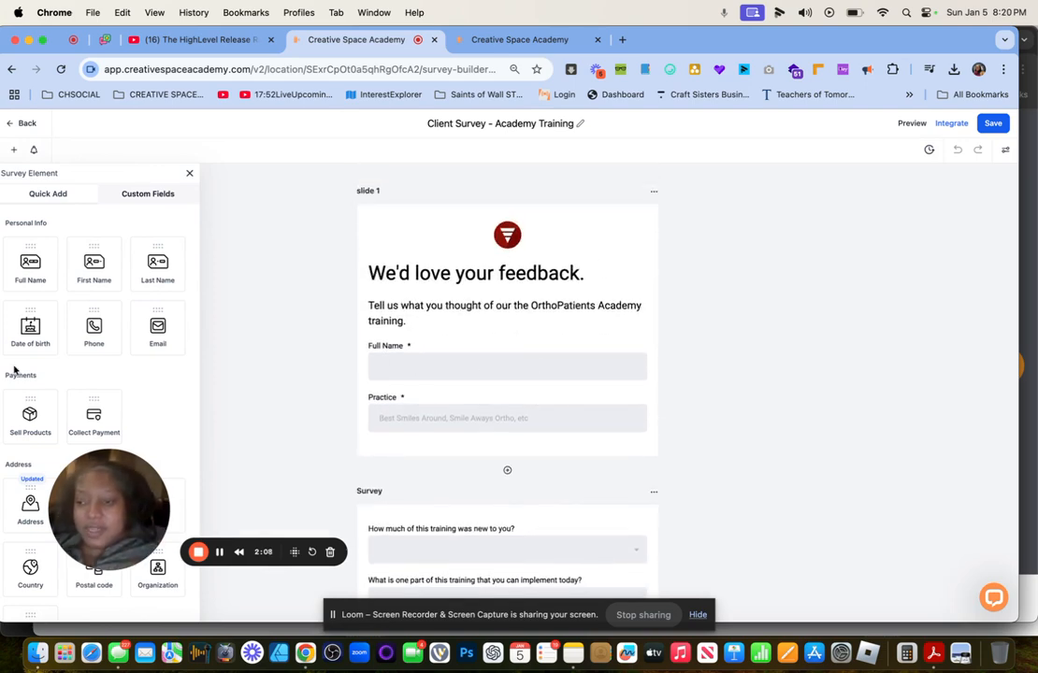
pyautogui.moveTo(117, 481); pyautogui.dragTo(157, 482)
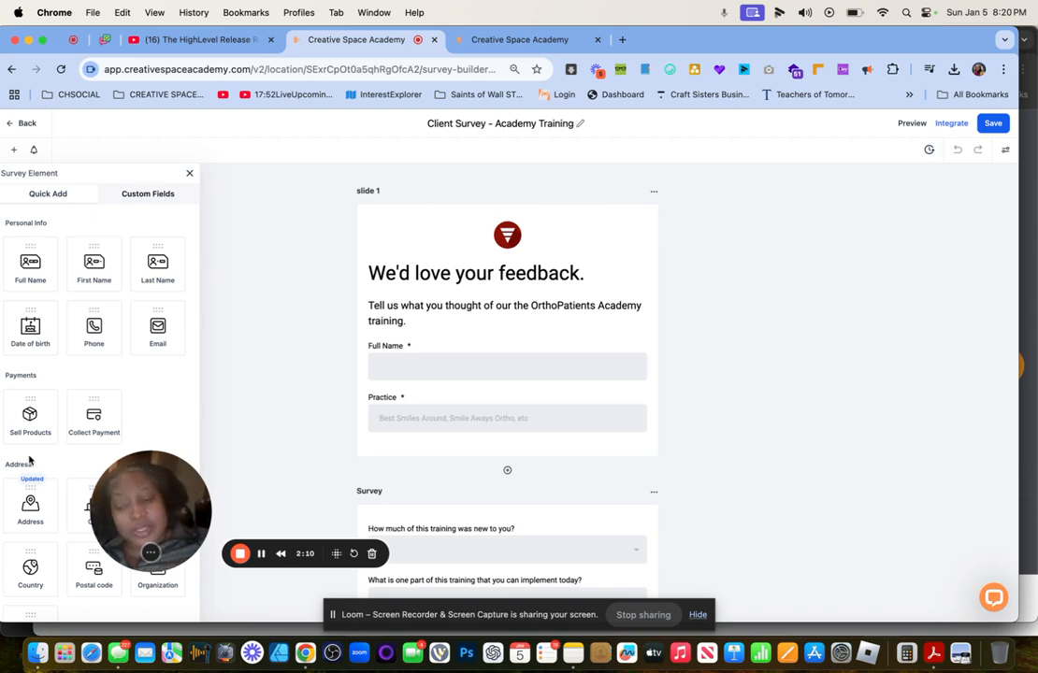
# Search the support widget's help section for "surveys" and close the widget.
pyautogui.click(991, 601)
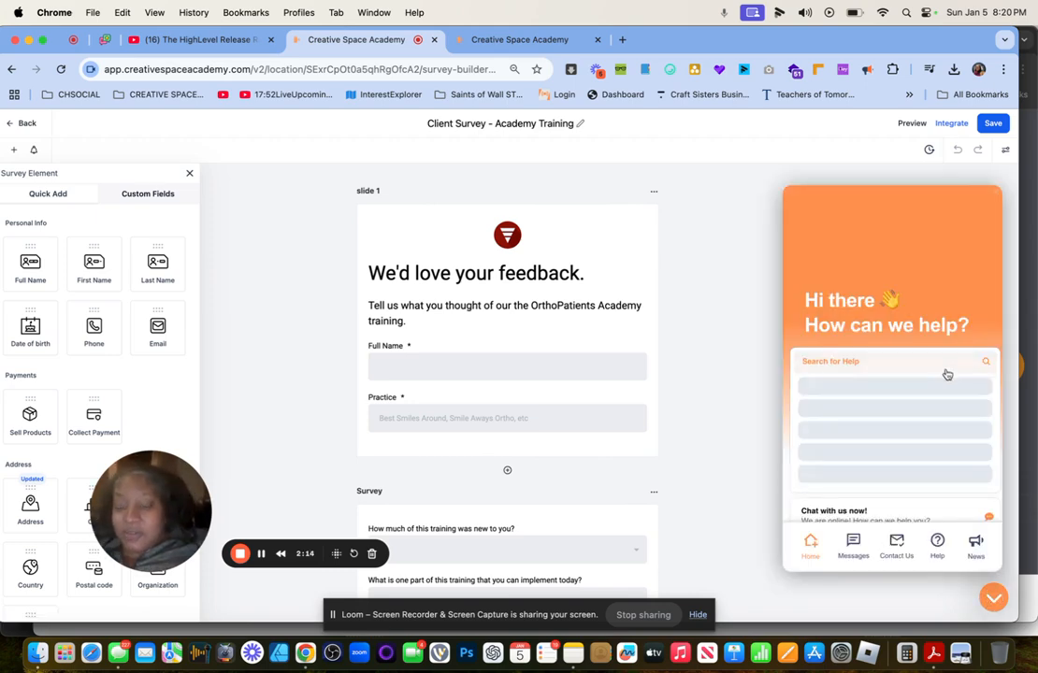
pyautogui.click(938, 542)
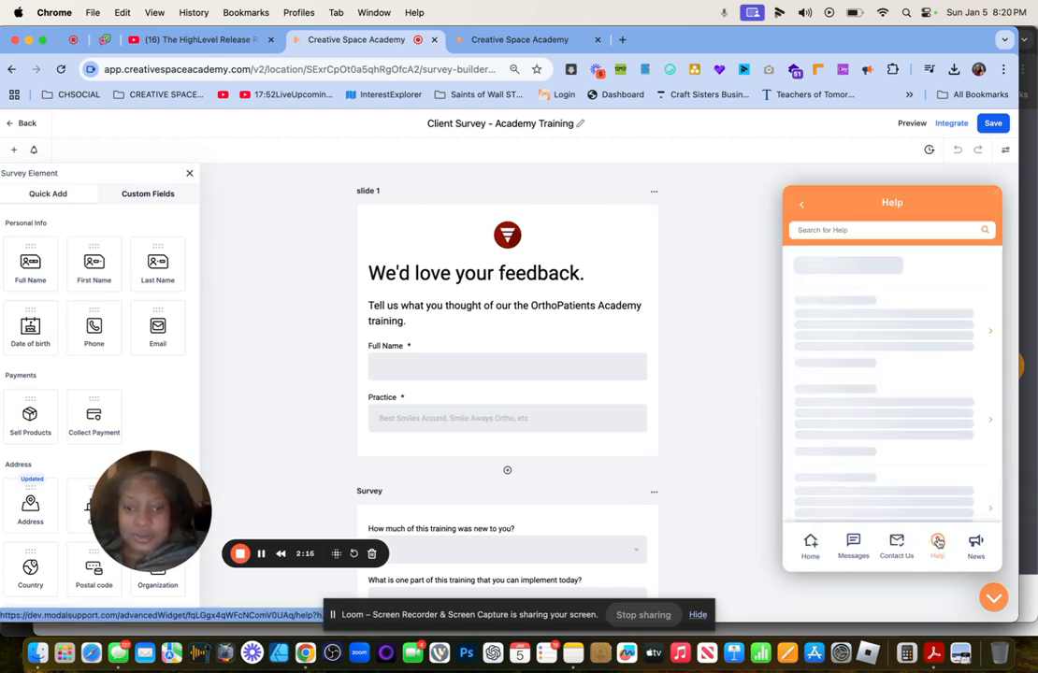
pyautogui.click(831, 230)
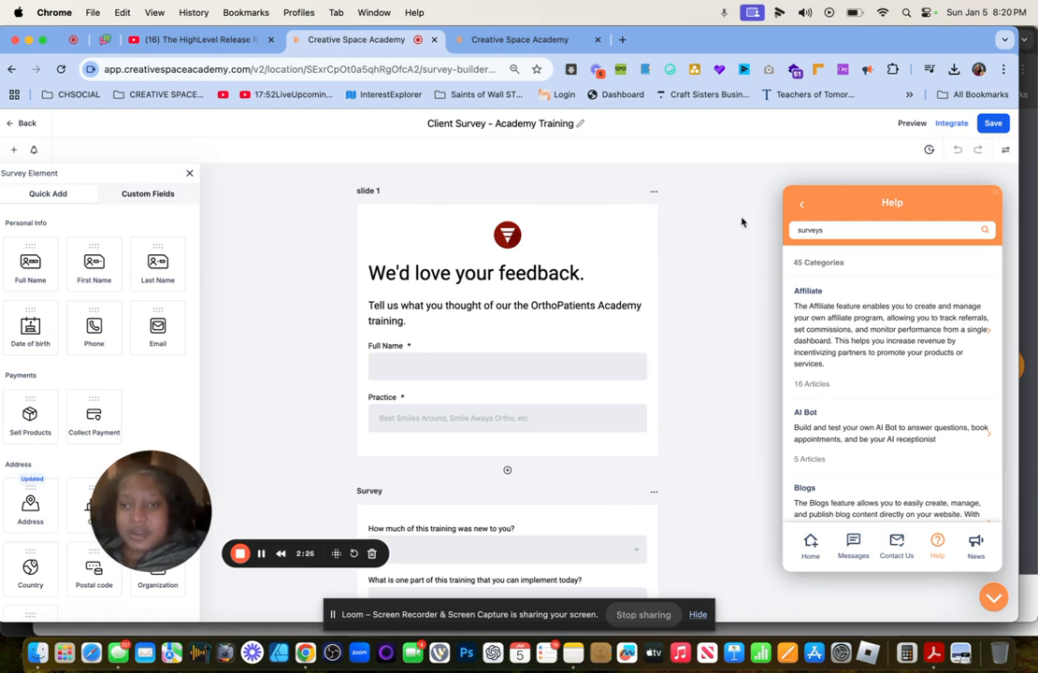
pyautogui.click(800, 205)
pyautogui.click(994, 597)
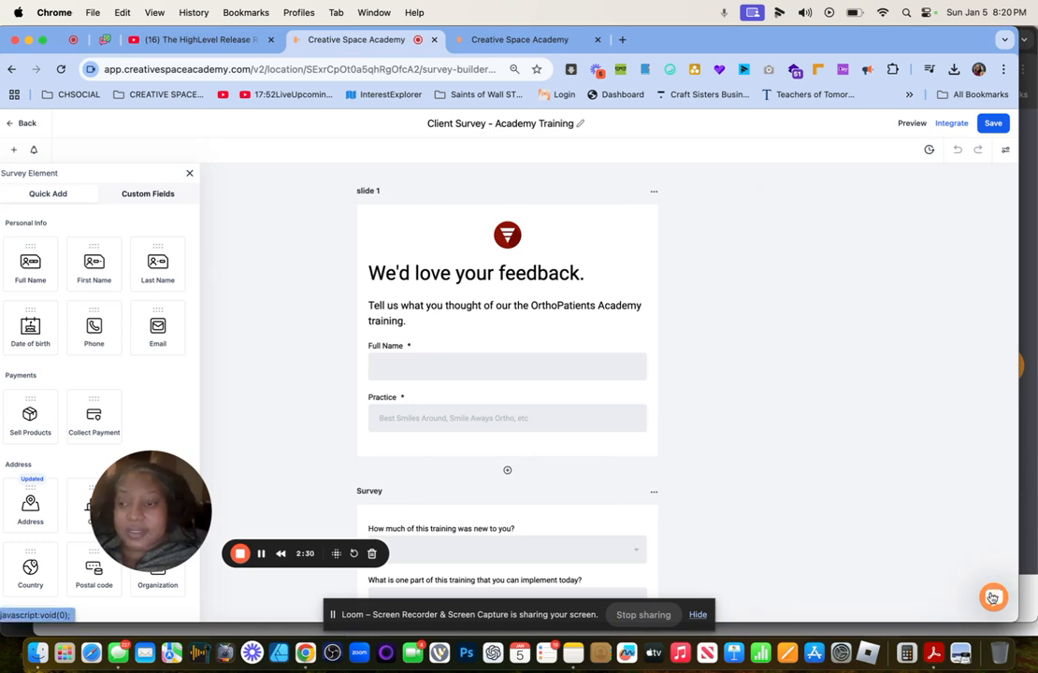
# Delete Slide 3, which holds the Sell Products payment element, from the survey.
pyautogui.scroll(-10, 621, 520)
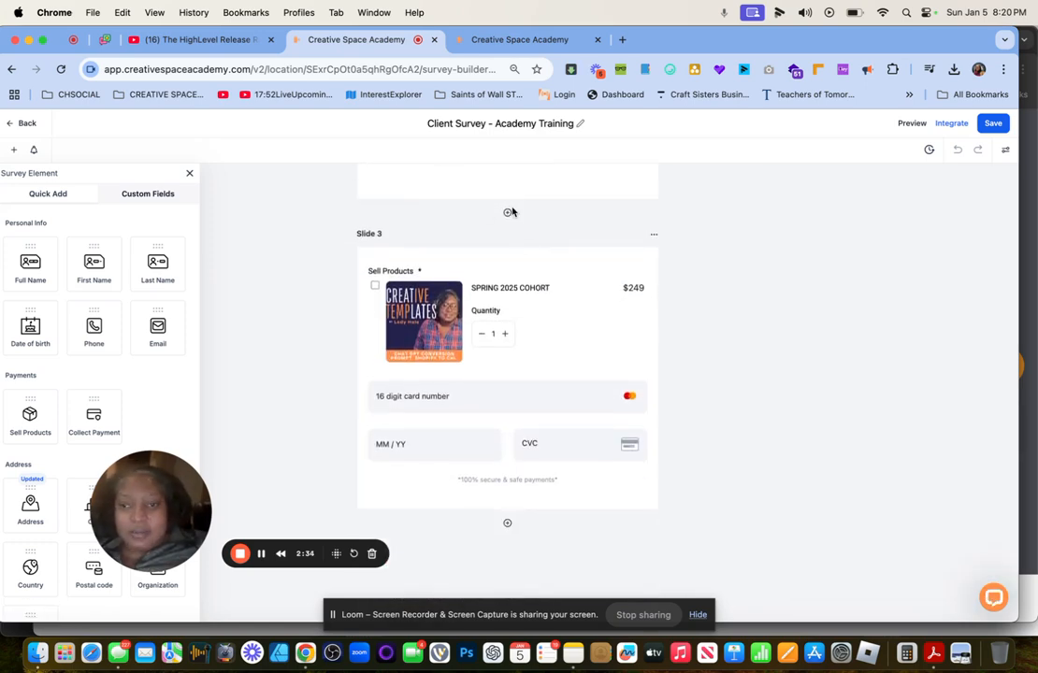
pyautogui.click(654, 234)
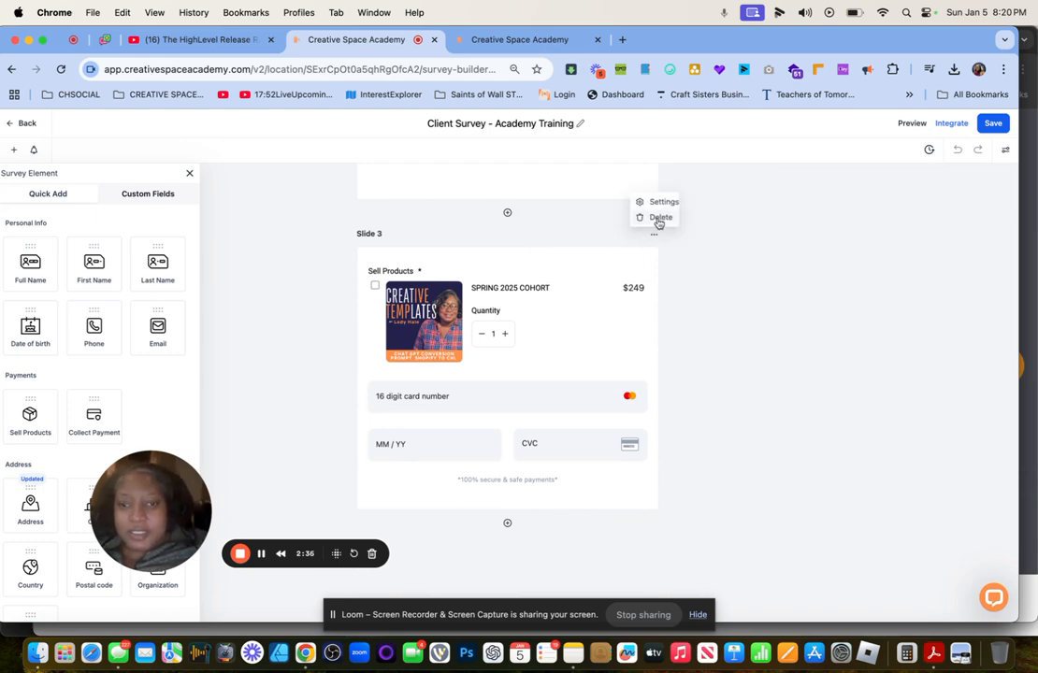
pyautogui.click(659, 218)
pyautogui.click(630, 400)
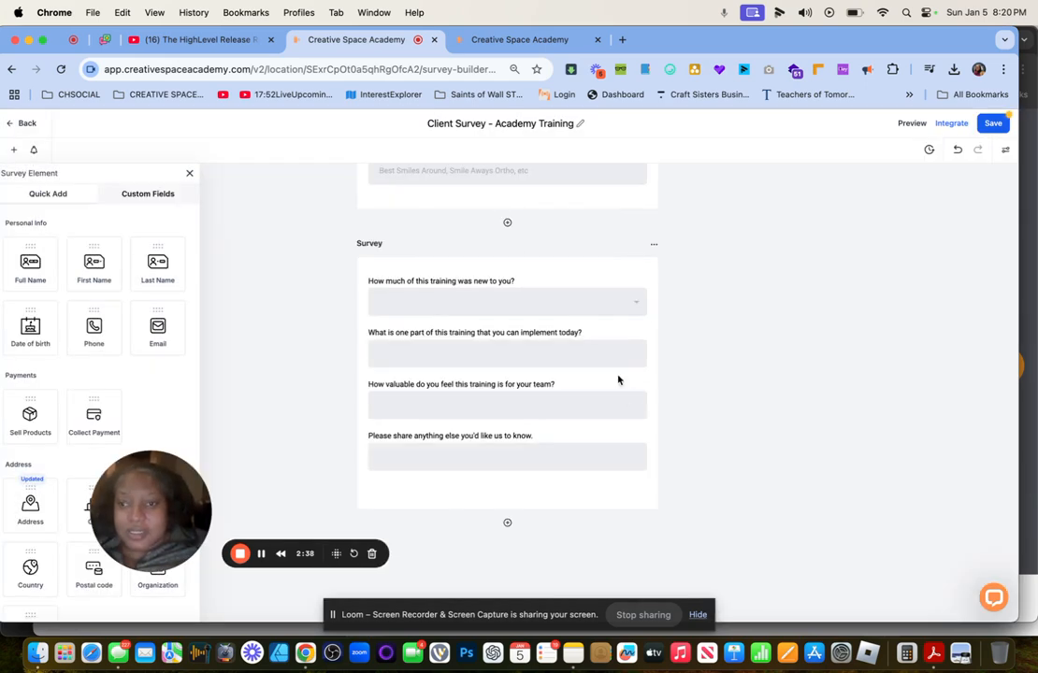
# Add a blank slide after the Survey slide, place a Sell Products element on it, and open the element's settings.
pyautogui.click(508, 523)
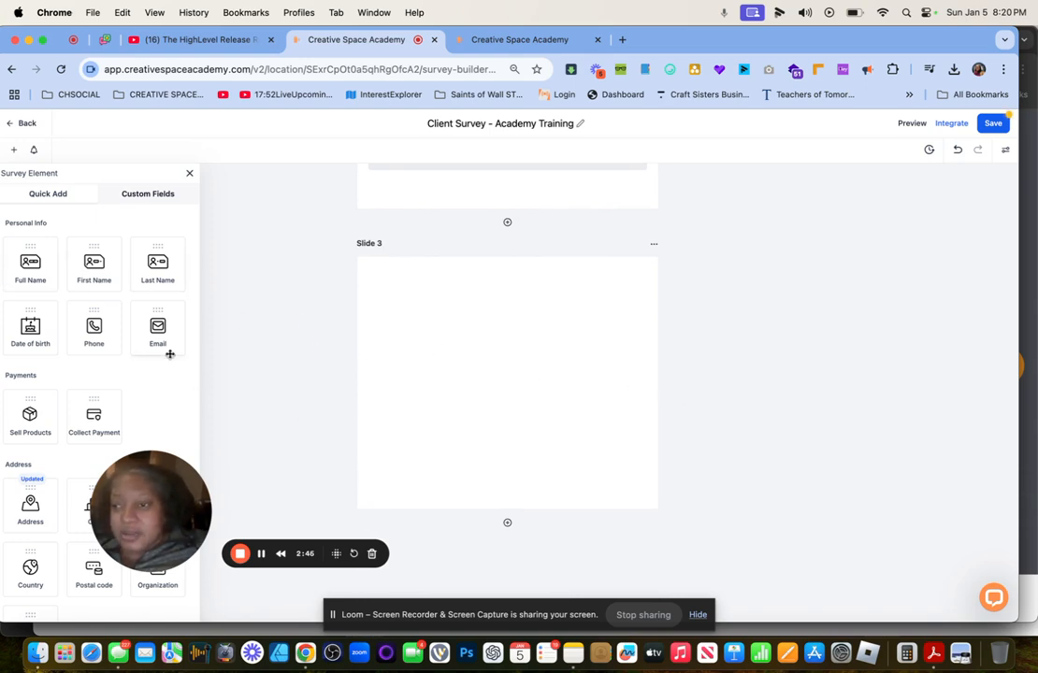
pyautogui.moveTo(29, 412); pyautogui.dragTo(436, 386)
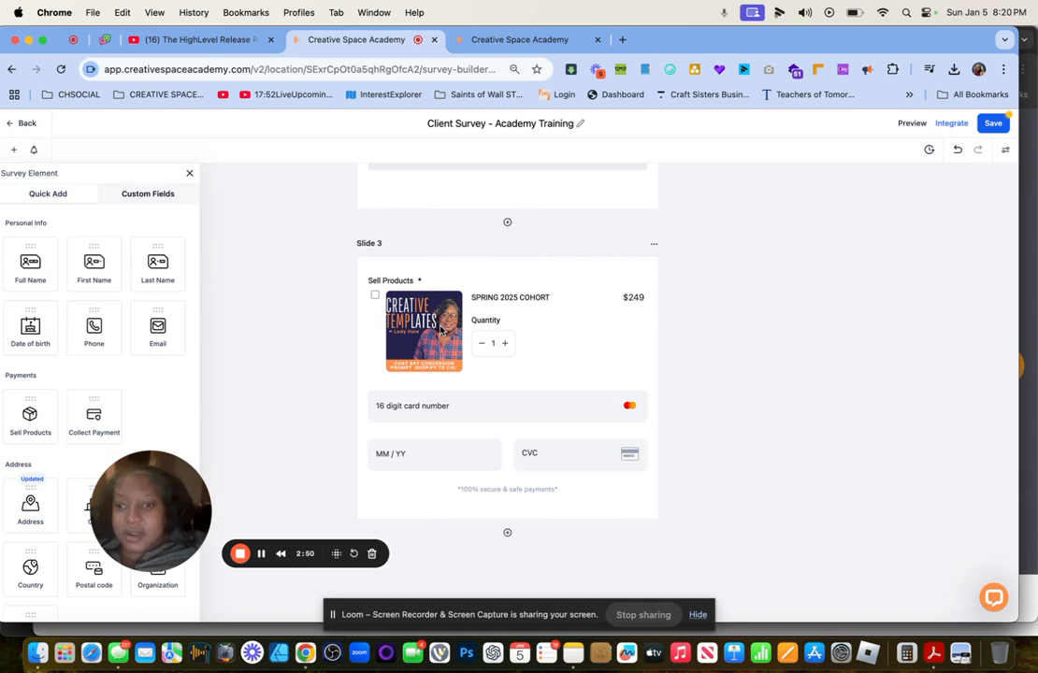
pyautogui.click(441, 329)
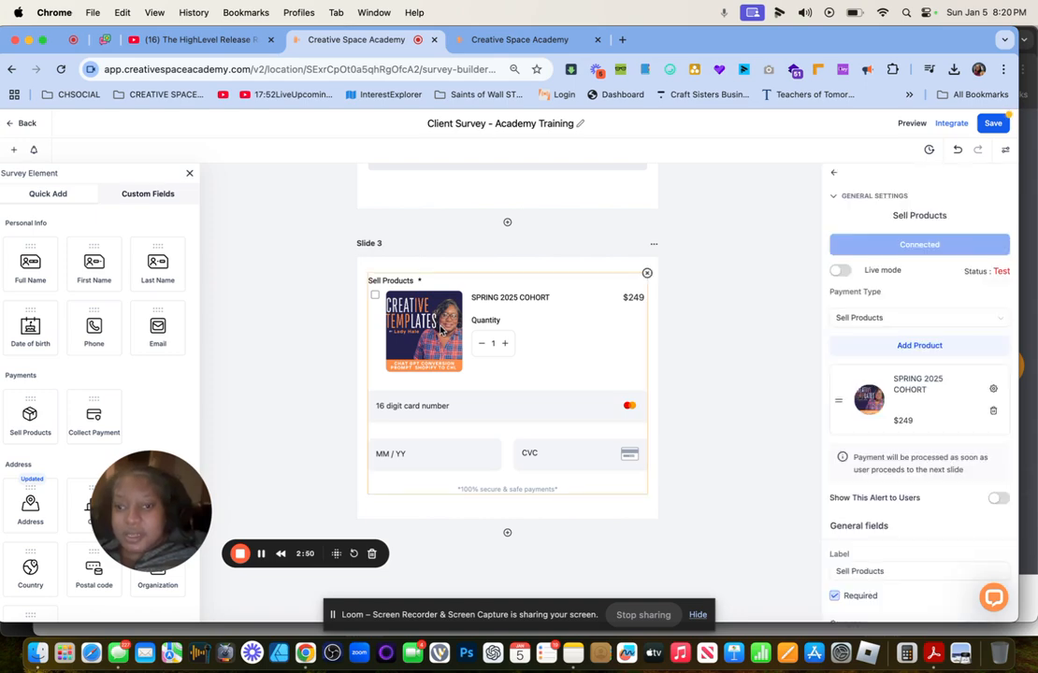
# Switch the Sell Products element to live mode and back to test mode.
pyautogui.click(842, 270)
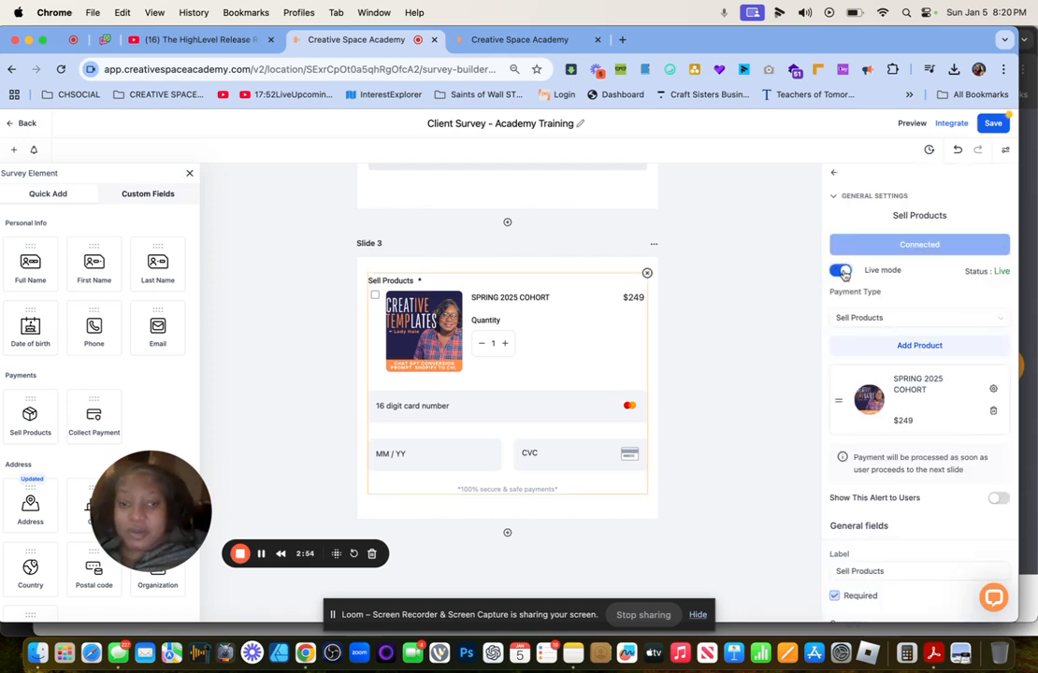
pyautogui.click(841, 270)
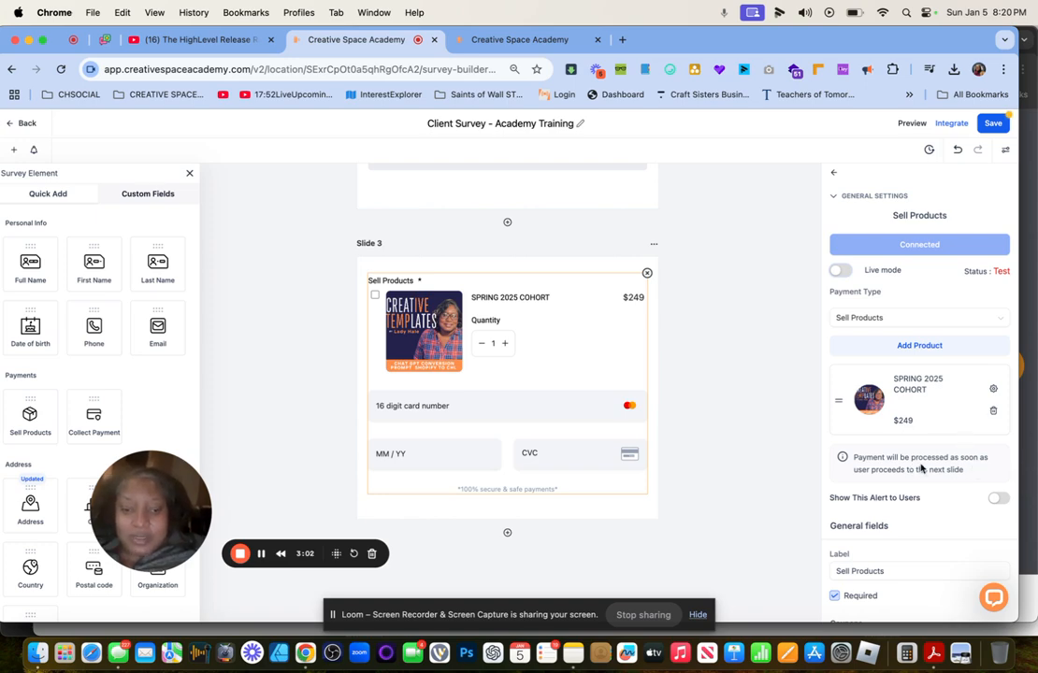
# Switch the Sell Products element to live mode and turn its payment-processing alert to users on and back off.
pyautogui.click(838, 272)
pyautogui.scroll(-1, 944, 507)
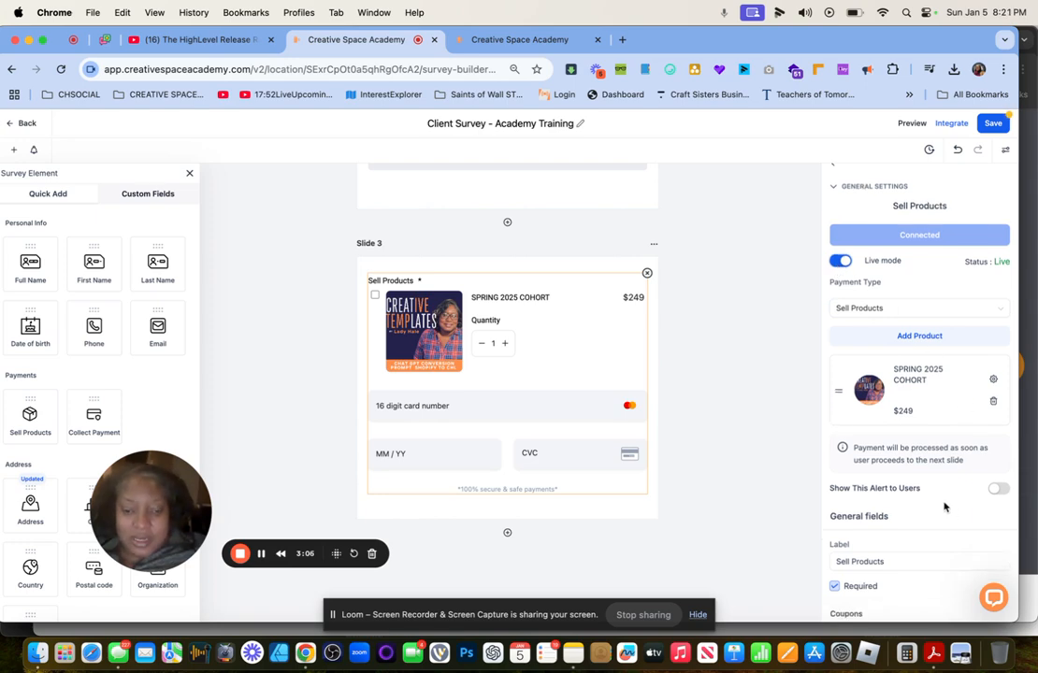
pyautogui.scroll(-3, 944, 507)
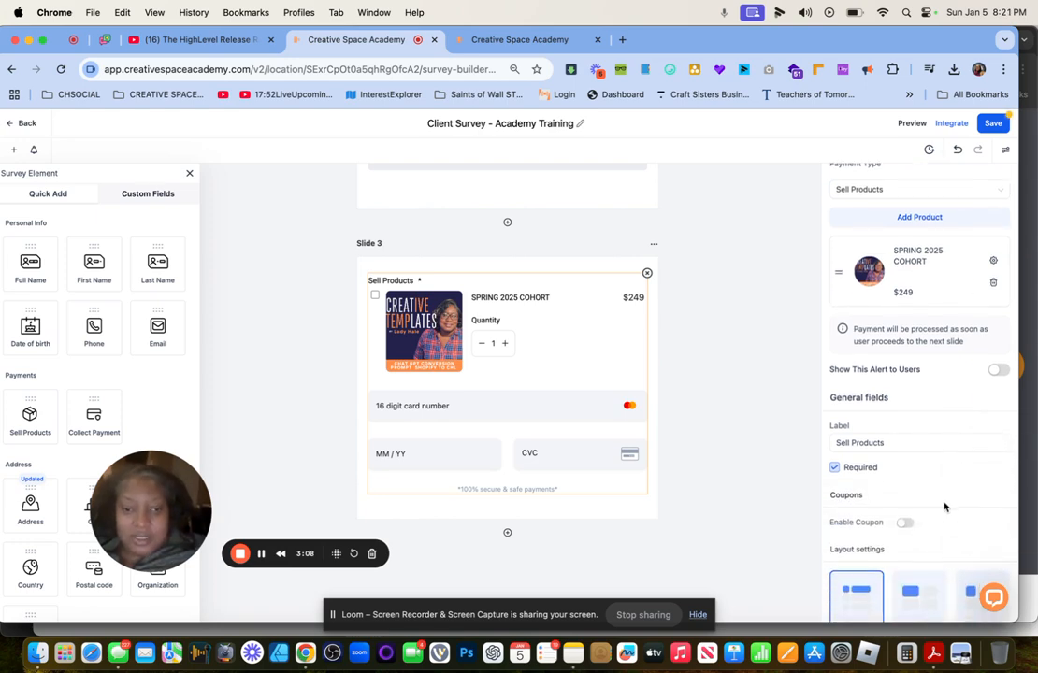
pyautogui.click(996, 370)
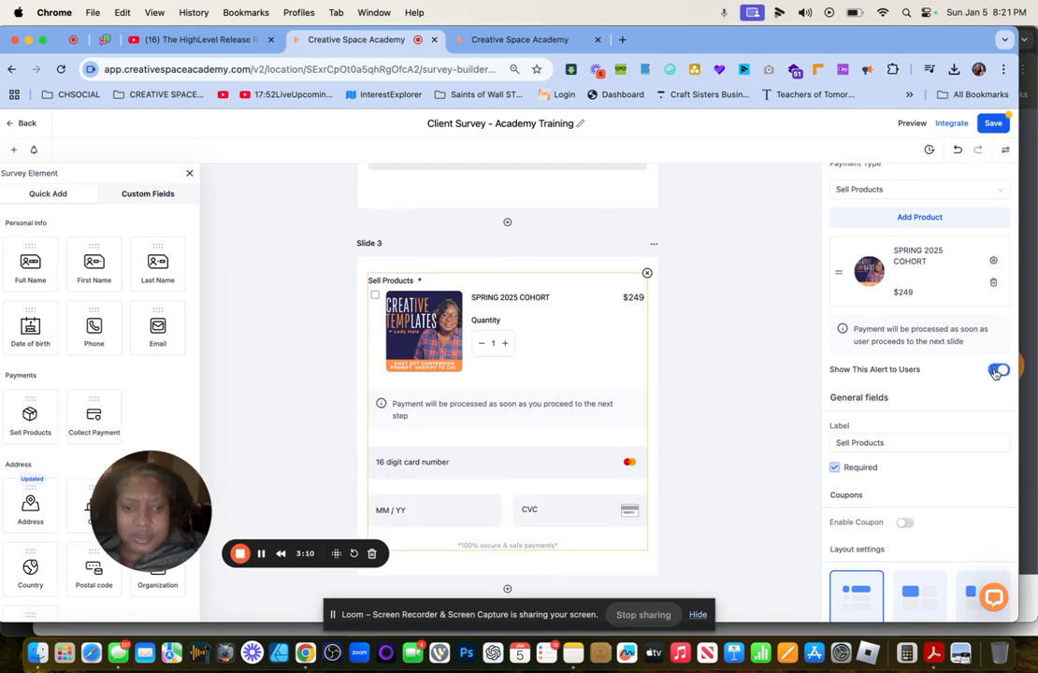
pyautogui.click(997, 370)
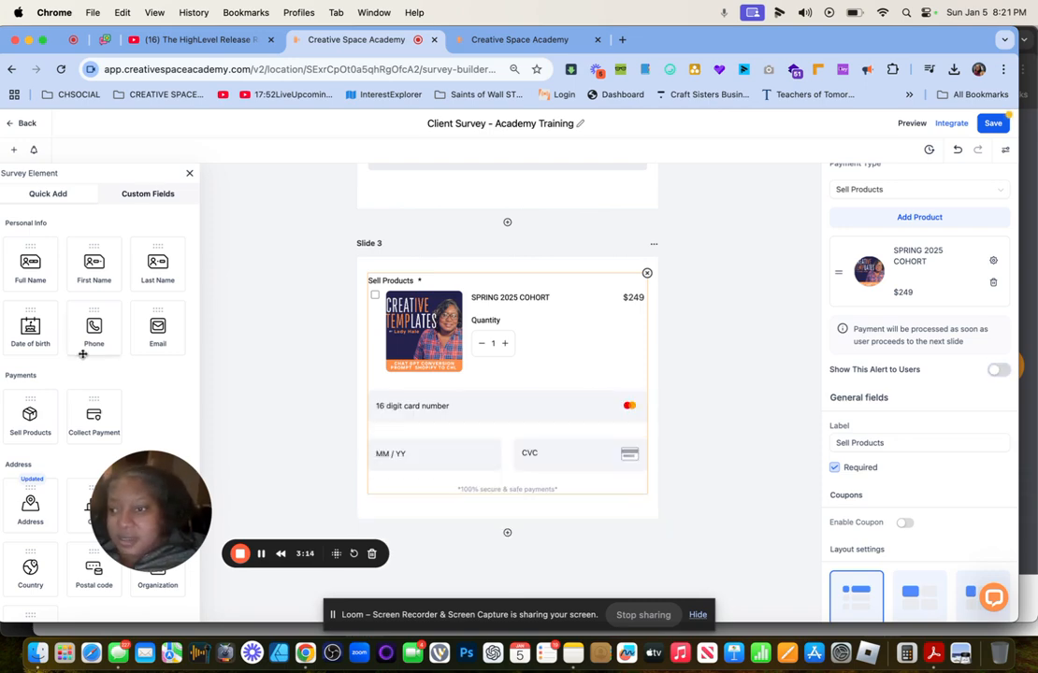
# Try to add a Collect Payment element to Slide 3 within the Sell Products area.
pyautogui.scroll(-2, 82, 350)
pyautogui.moveTo(88, 341); pyautogui.dragTo(477, 468)
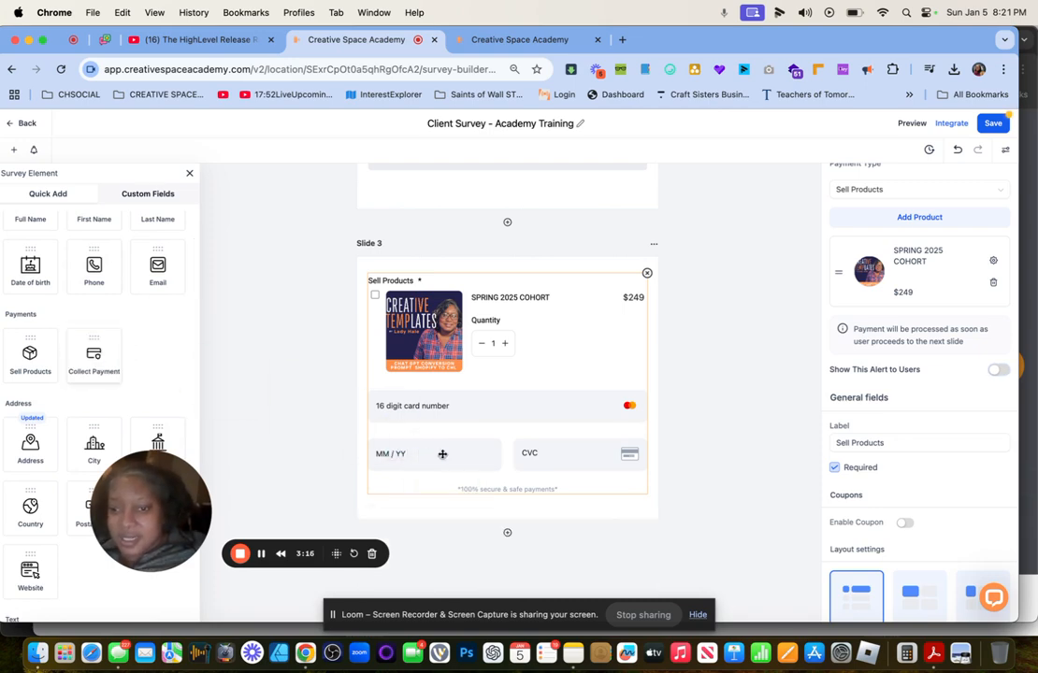
pyautogui.scroll(-1, 448, 510)
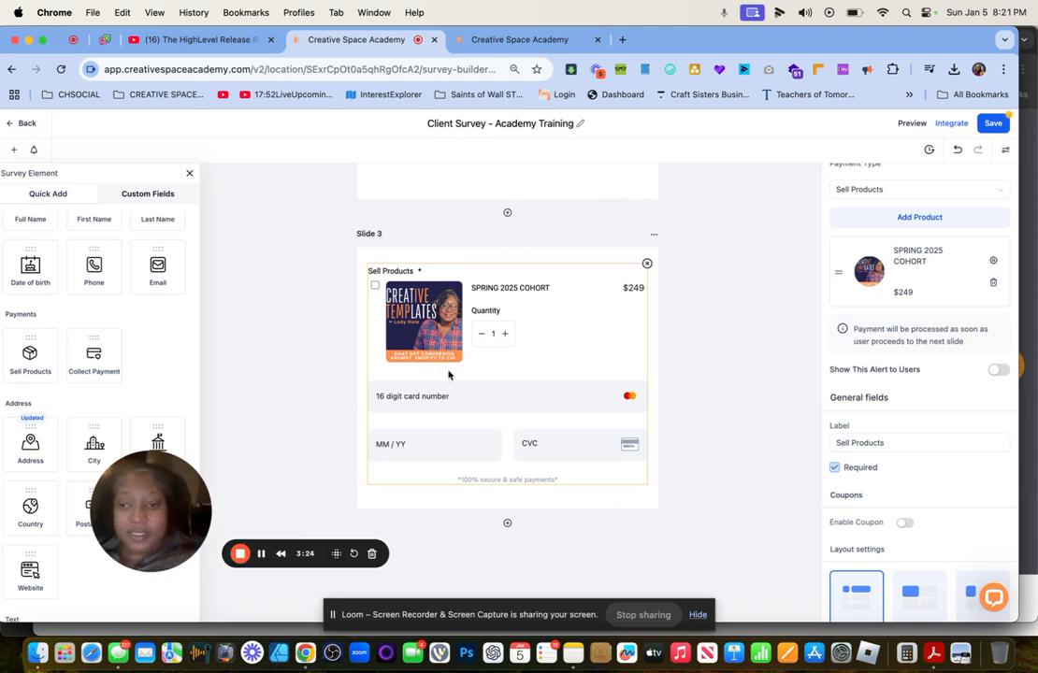
pyautogui.scroll(5, 533, 332)
pyautogui.scroll(-4, 534, 331)
pyautogui.scroll(-1, 534, 331)
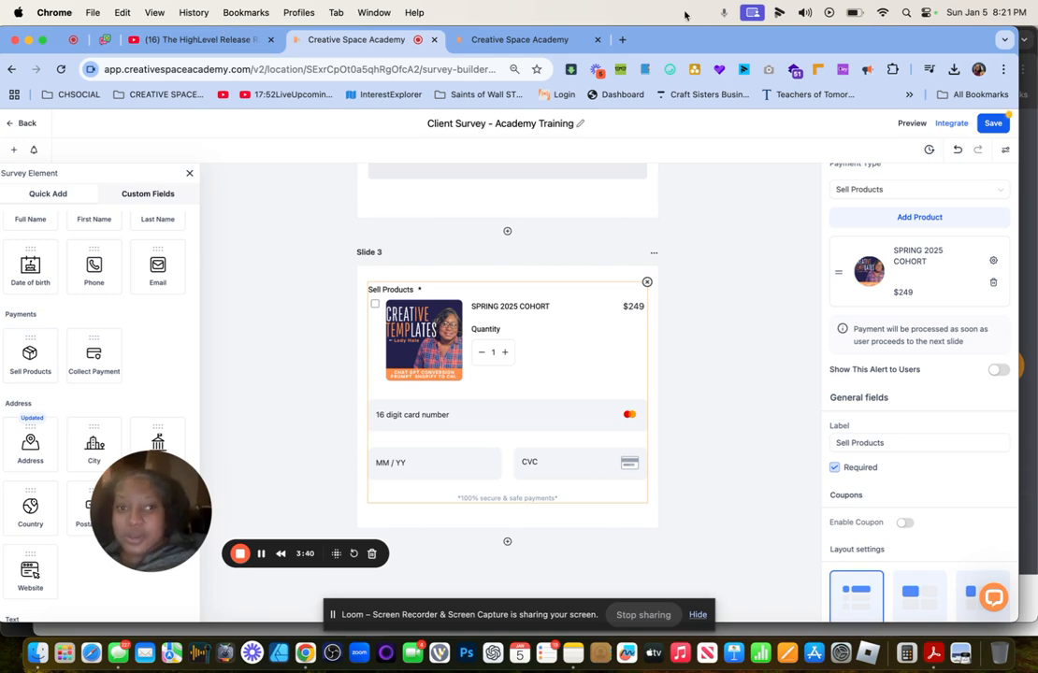
# Leave the survey builder for the survey list, discarding the unsaved changes to the Client Survey - Academy Training survey.
pyautogui.click(22, 126)
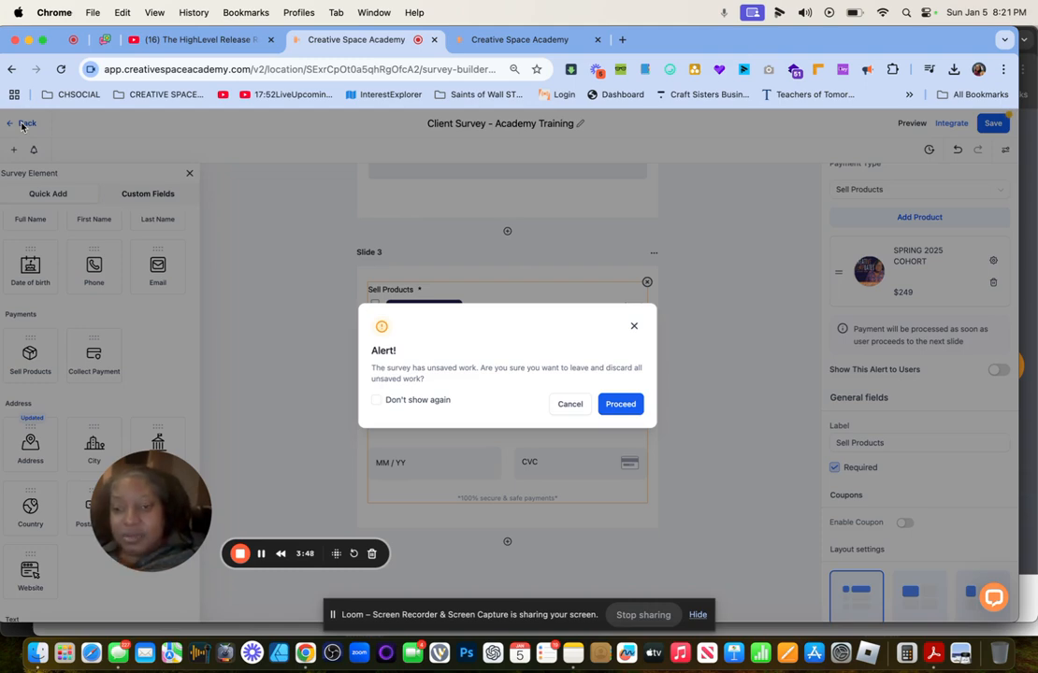
pyautogui.click(608, 406)
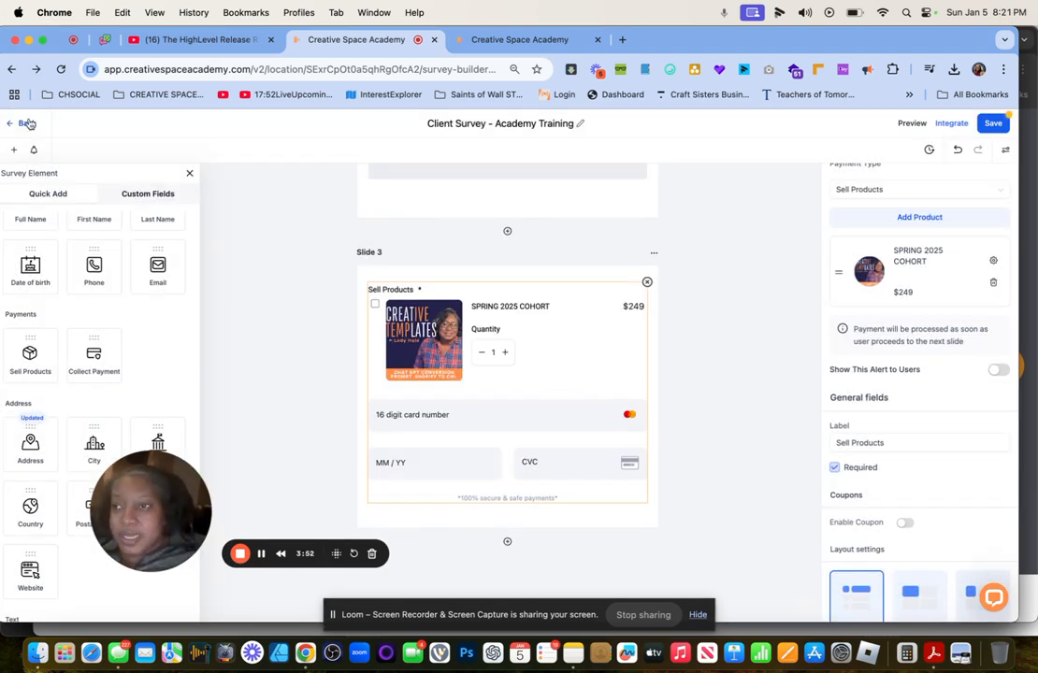
pyautogui.click(26, 124)
pyautogui.click(618, 399)
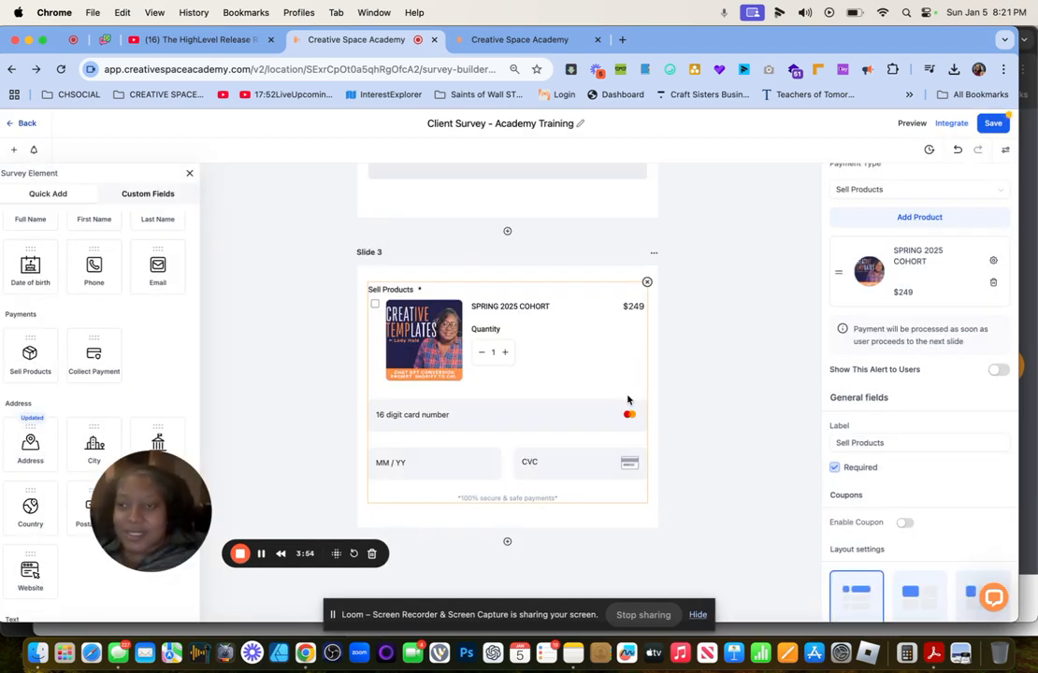
pyautogui.click(22, 124)
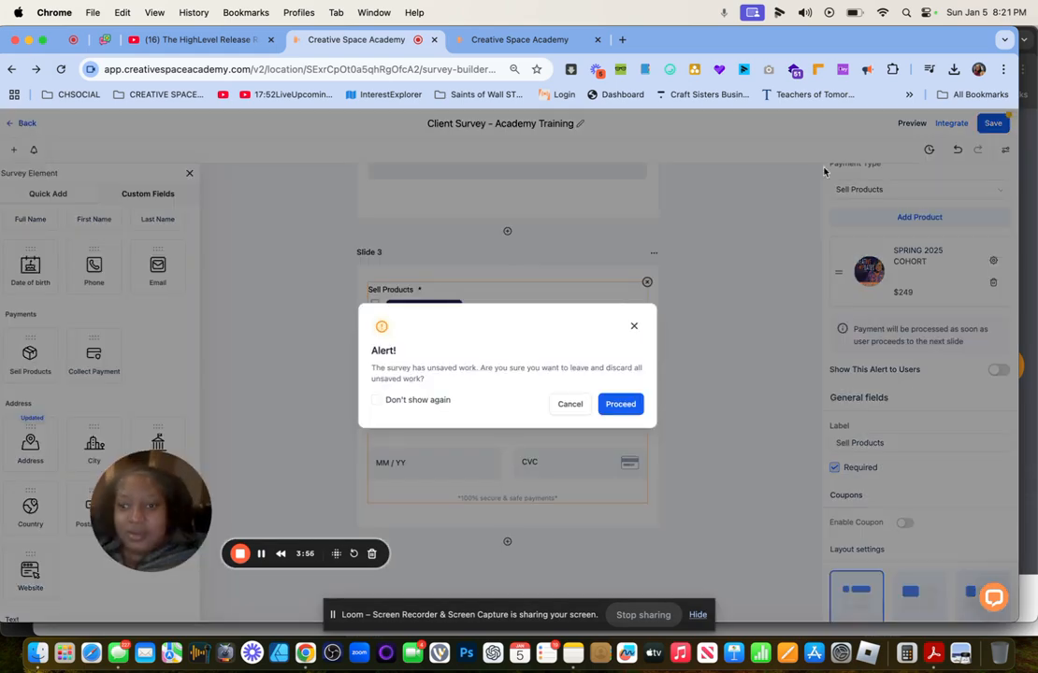
pyautogui.click(600, 403)
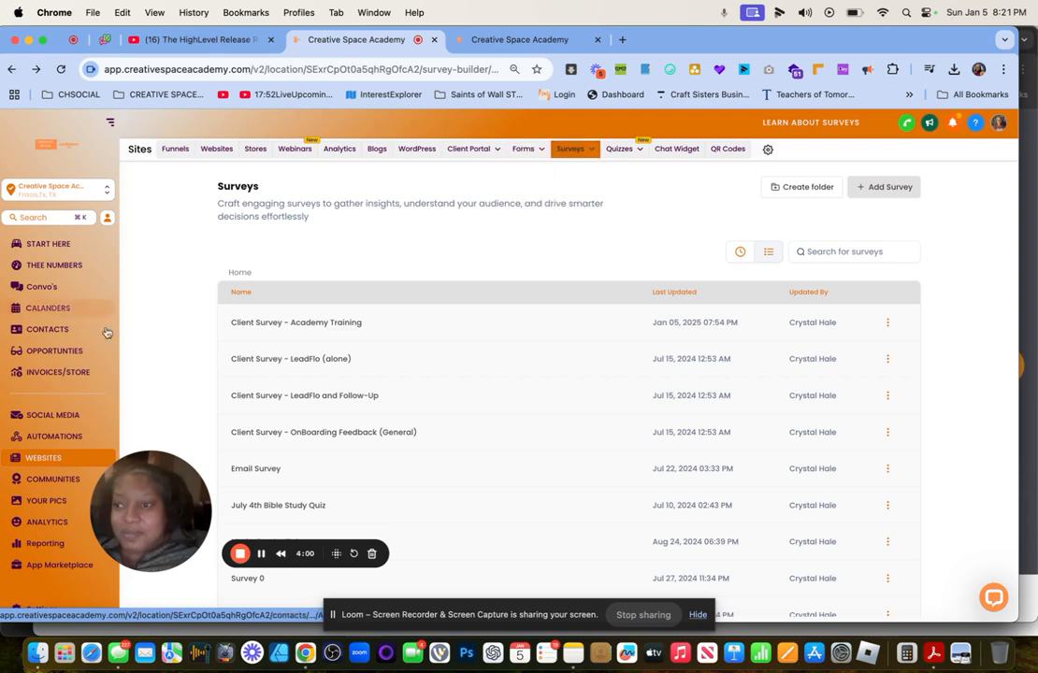
# Open the QR Codes section of Sites and start creating a new QR code.
pyautogui.click(729, 151)
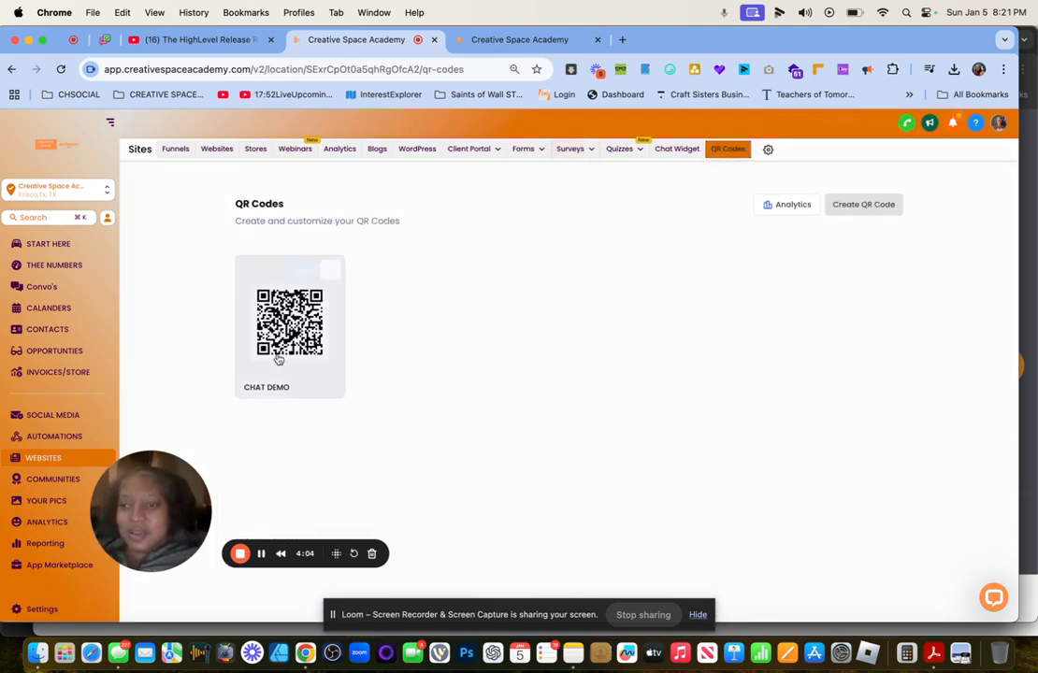
pyautogui.moveTo(286, 318)
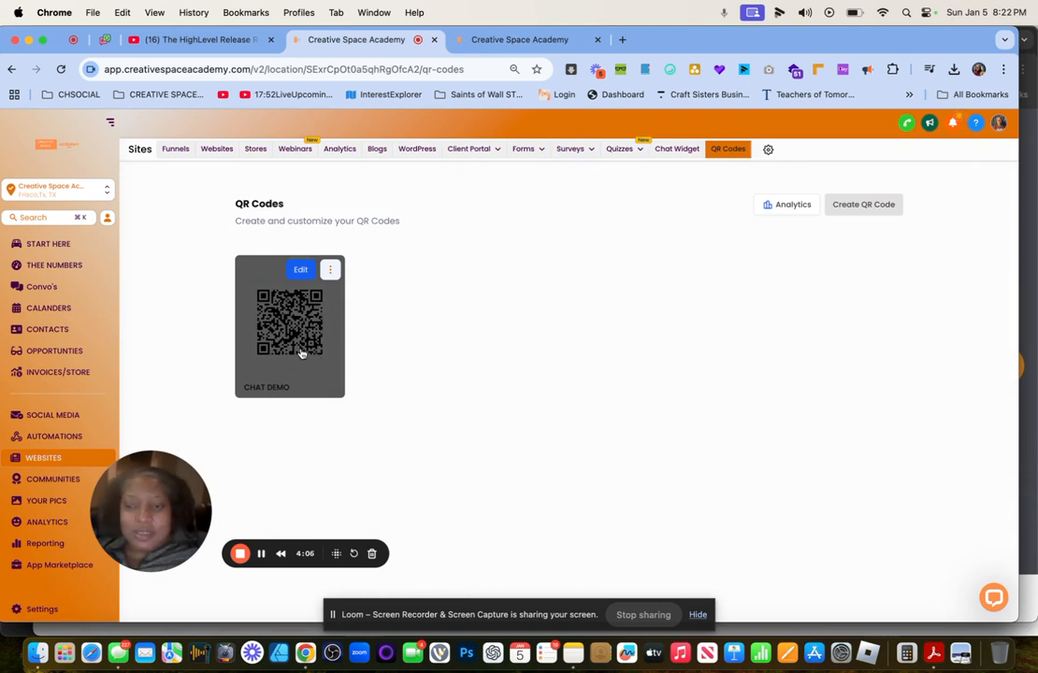
pyautogui.click(865, 206)
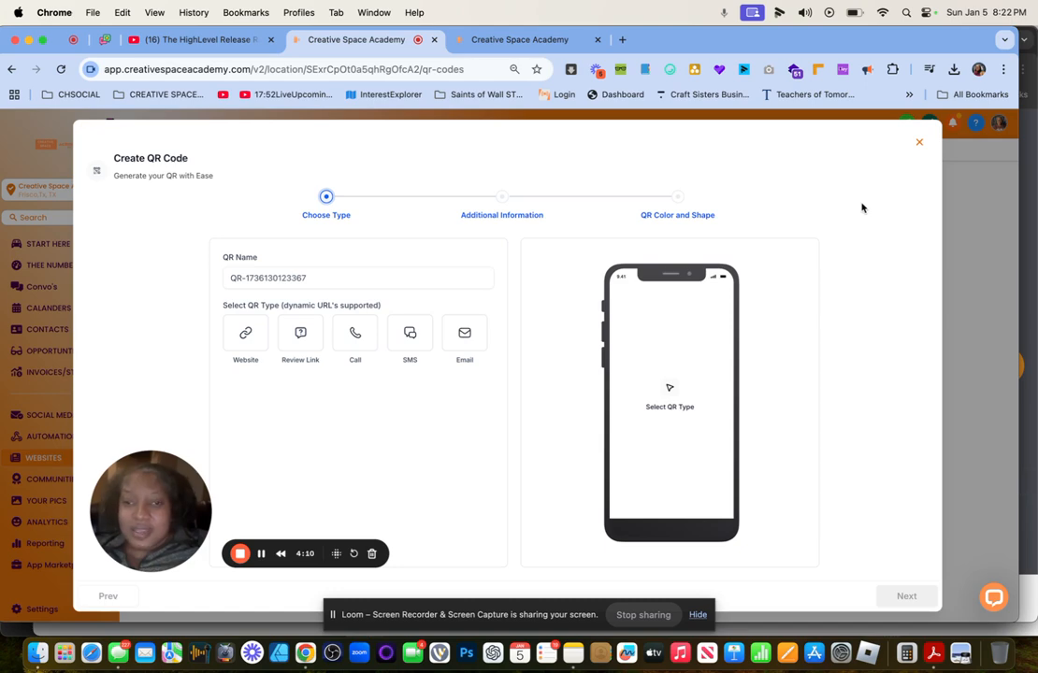
# Name the QR code "Follow me on youtube", choose the Website type, and continue to its website URL.
pyautogui.tripleClick(294, 280)
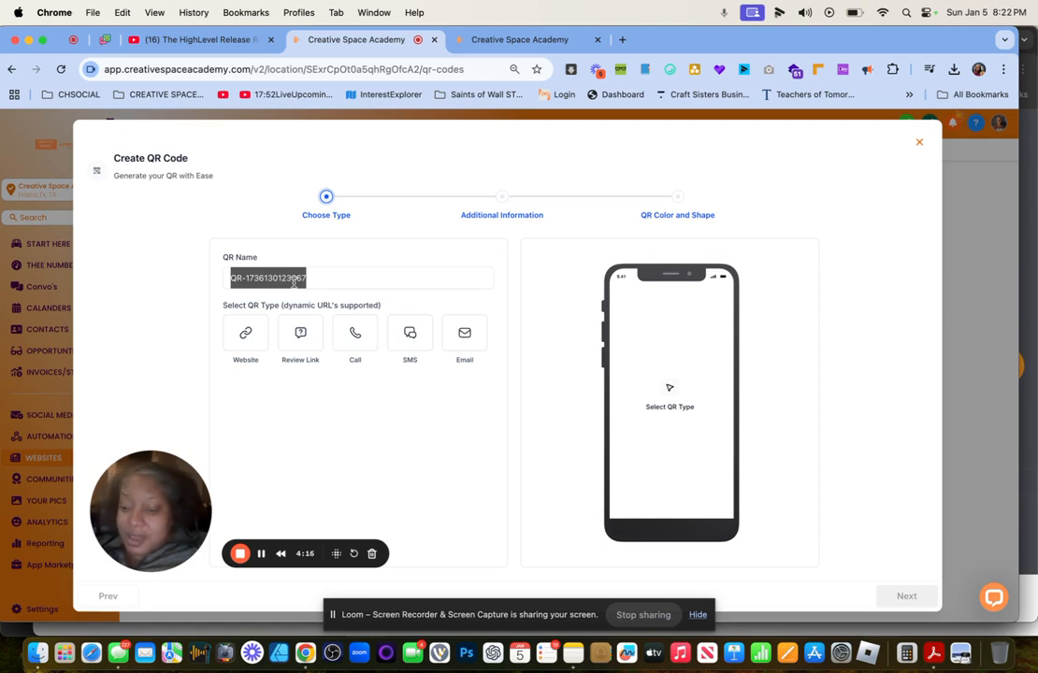
pyautogui.write('Follow me on youtube')
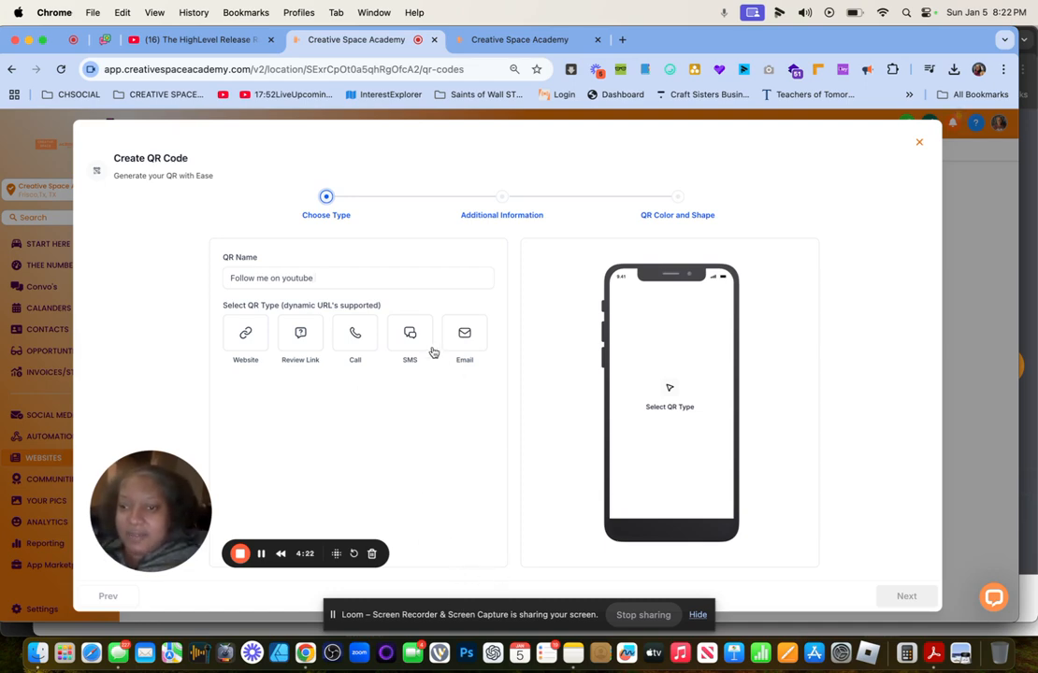
pyautogui.click(245, 334)
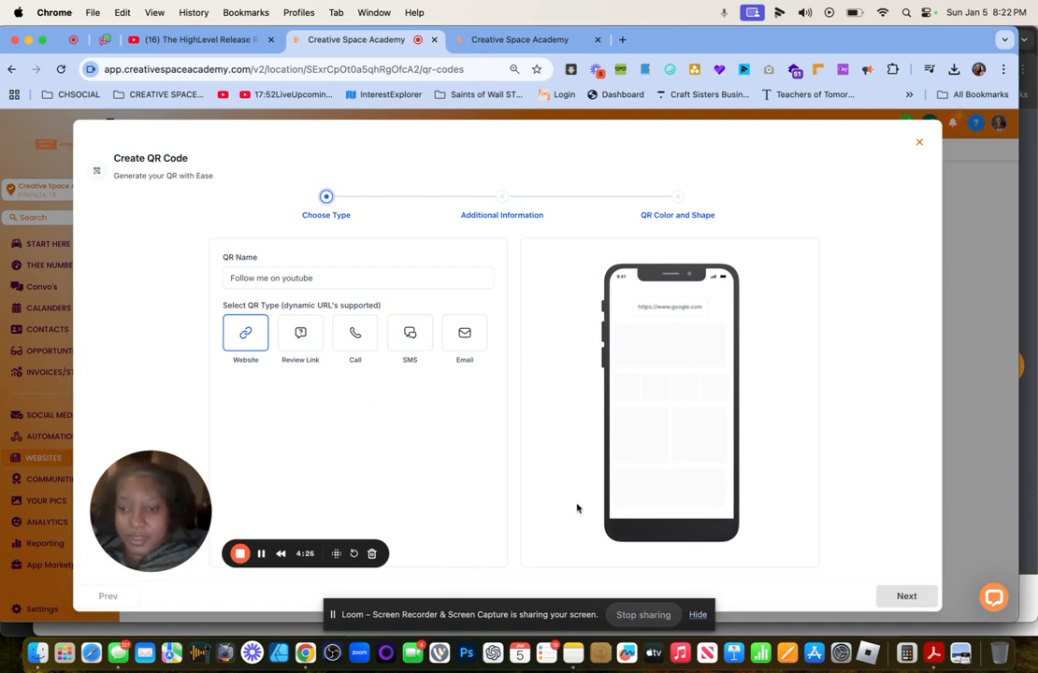
pyautogui.click(908, 598)
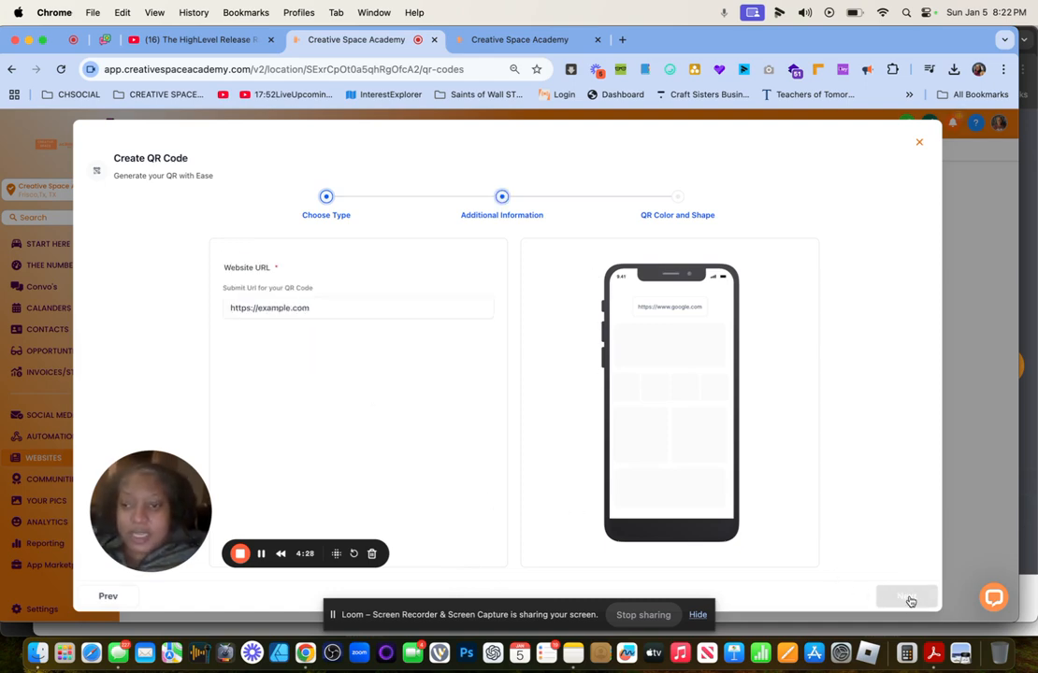
pyautogui.tripleClick(319, 308)
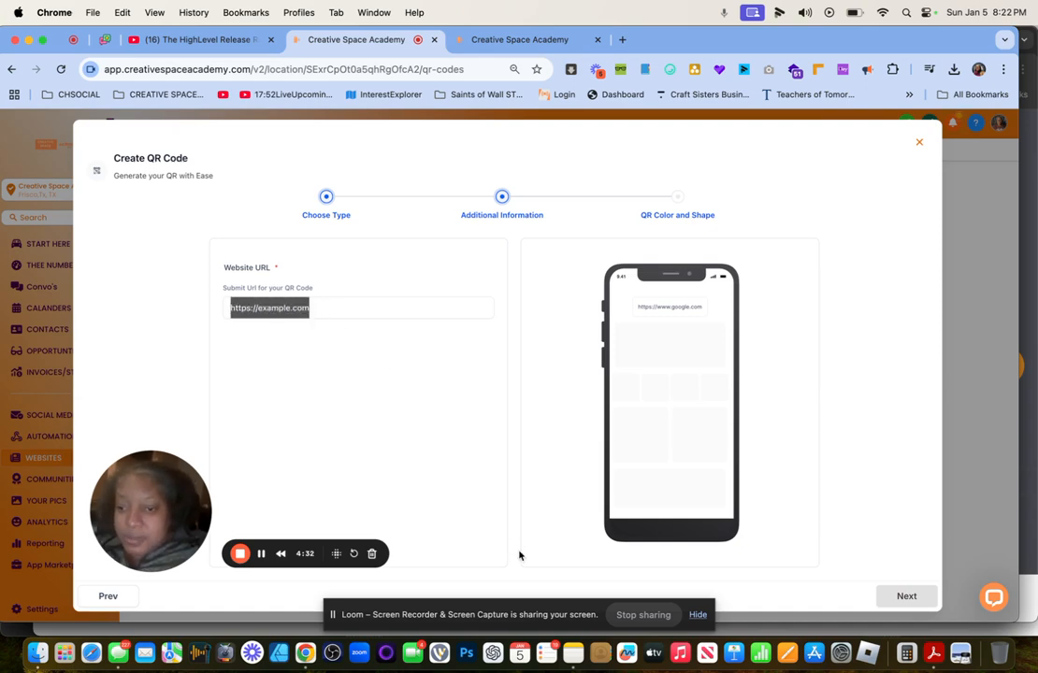
# Switch to Notes and search the saved notes for a YouTube subscribe link.
pyautogui.click(575, 654)
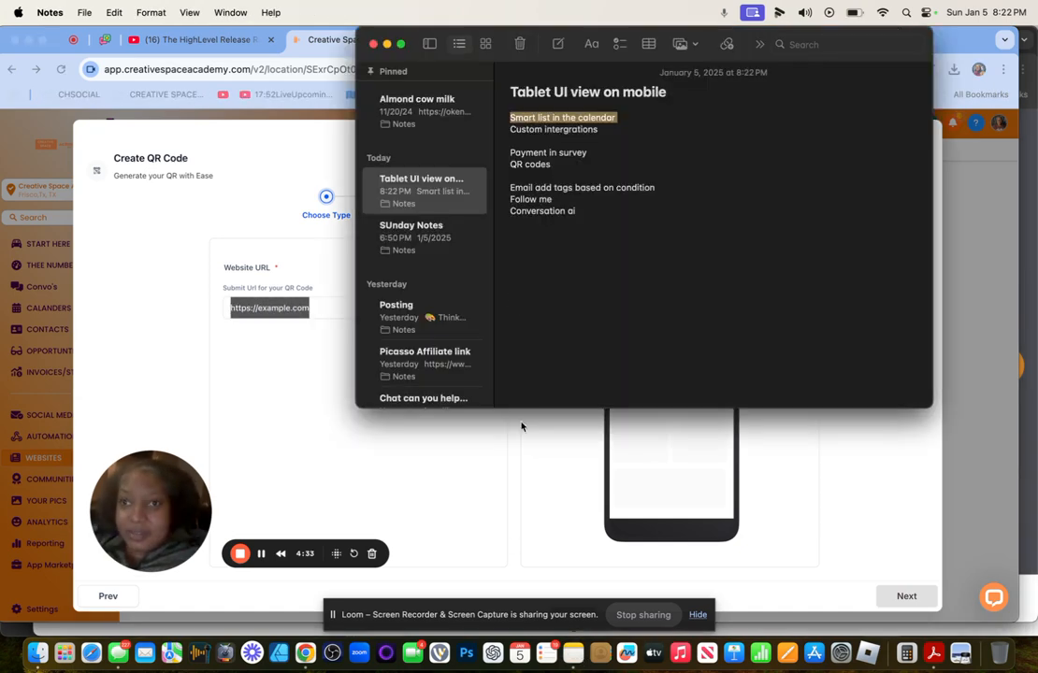
pyautogui.click(805, 44)
pyautogui.write('youtu')
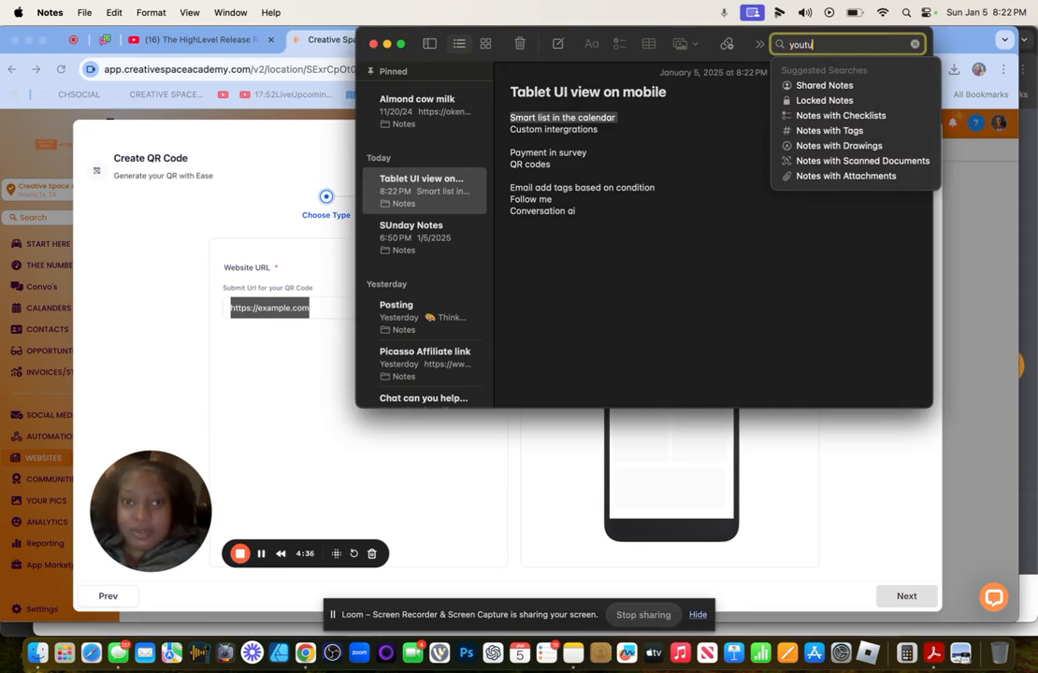
pyautogui.write('be sub')
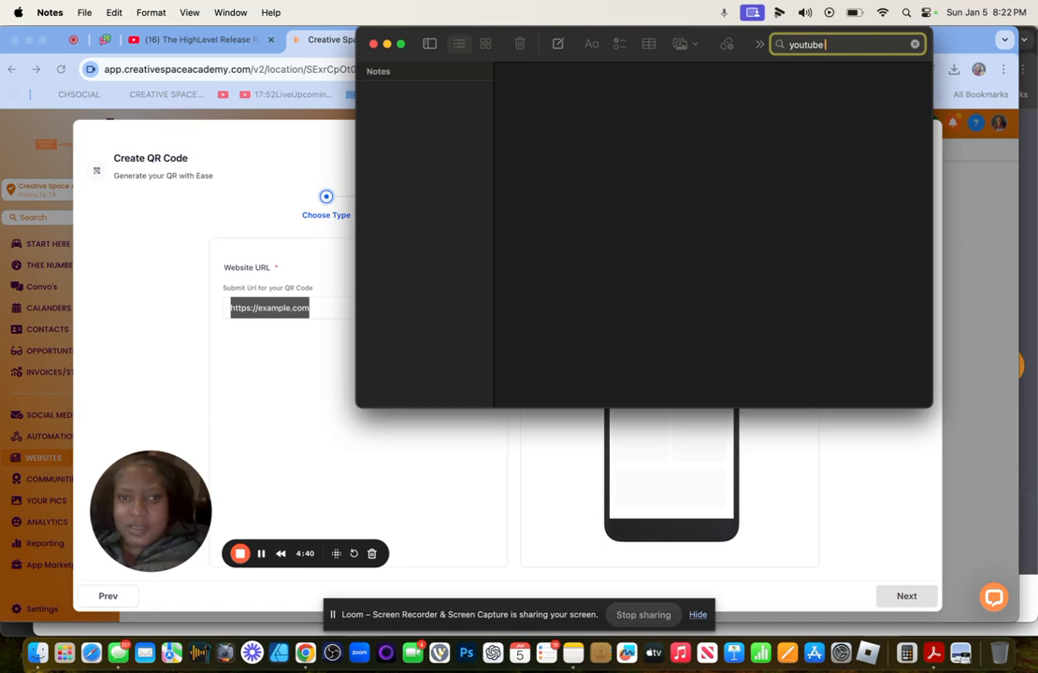
pyautogui.write('bcrib')
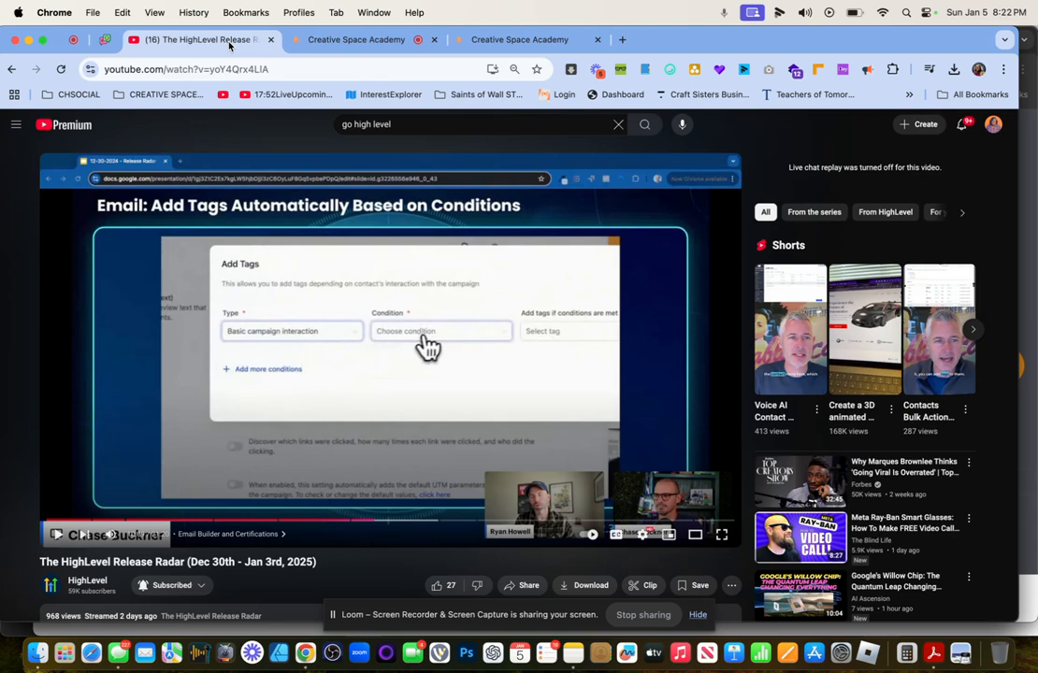
# Switch to the YouTube page, search for "creative spaceacademy", and open the channel that published The Creative CRM video.
pyautogui.click(208, 38)
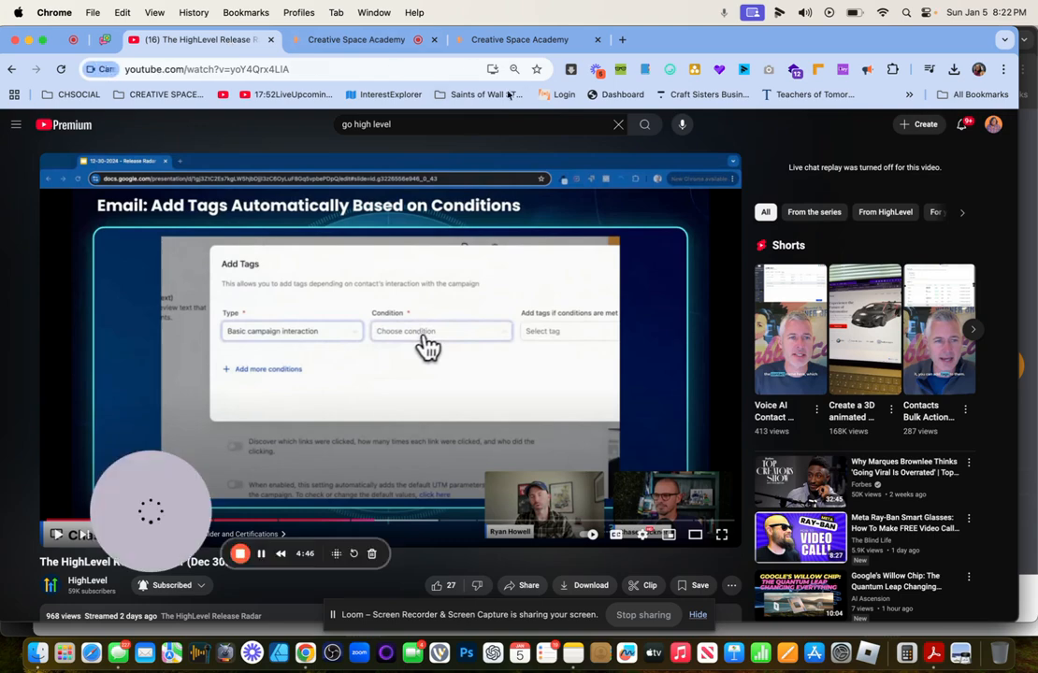
pyautogui.click(369, 121)
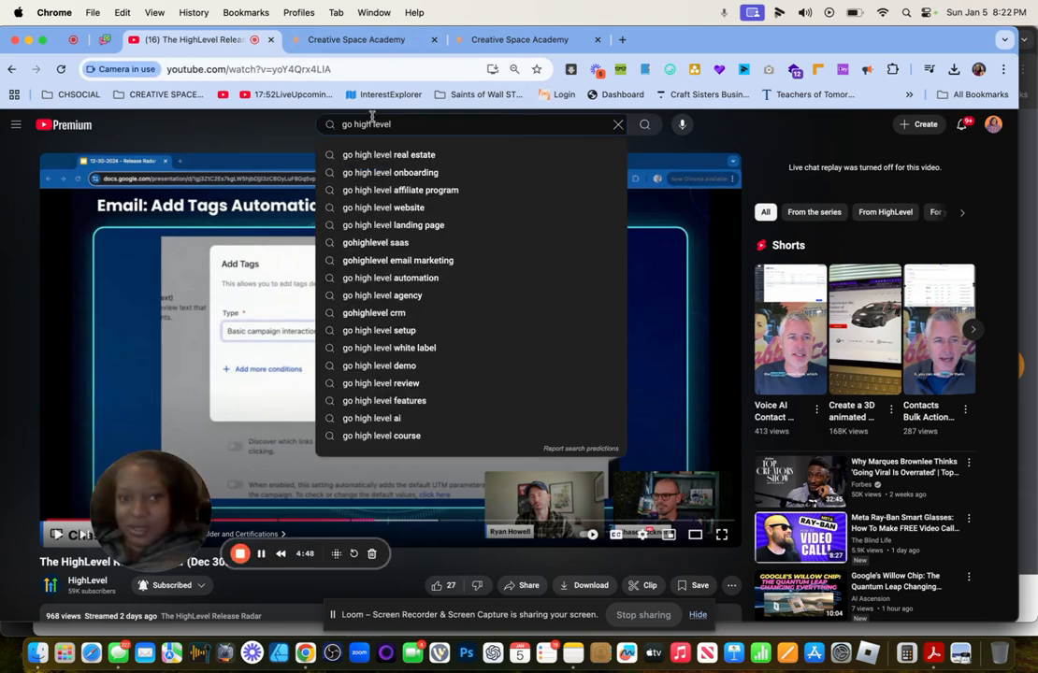
pyautogui.tripleClick(396, 121)
pyautogui.write('c')
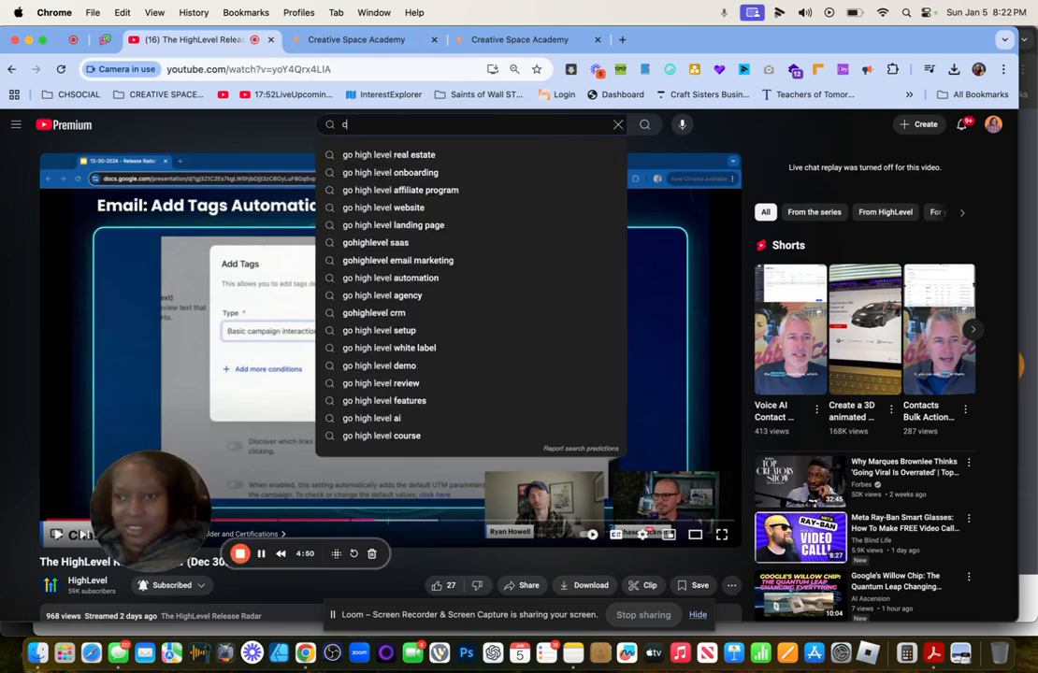
pyautogui.write('reative spaceacademy.c')
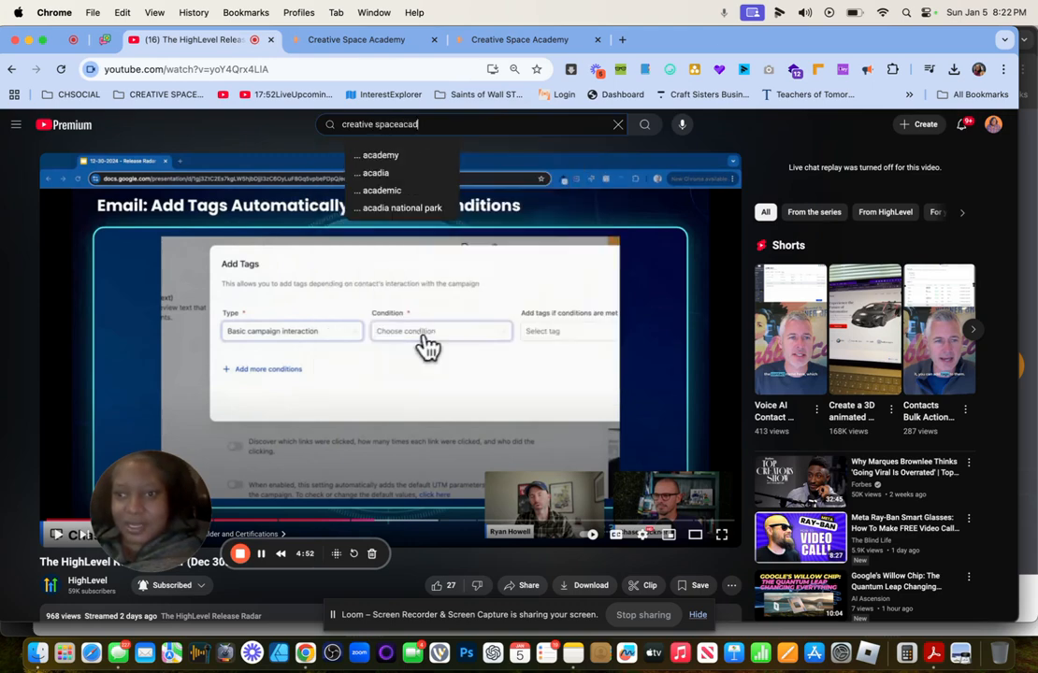
pyautogui.press('BackSpace')
pyautogui.press('BackSpace')
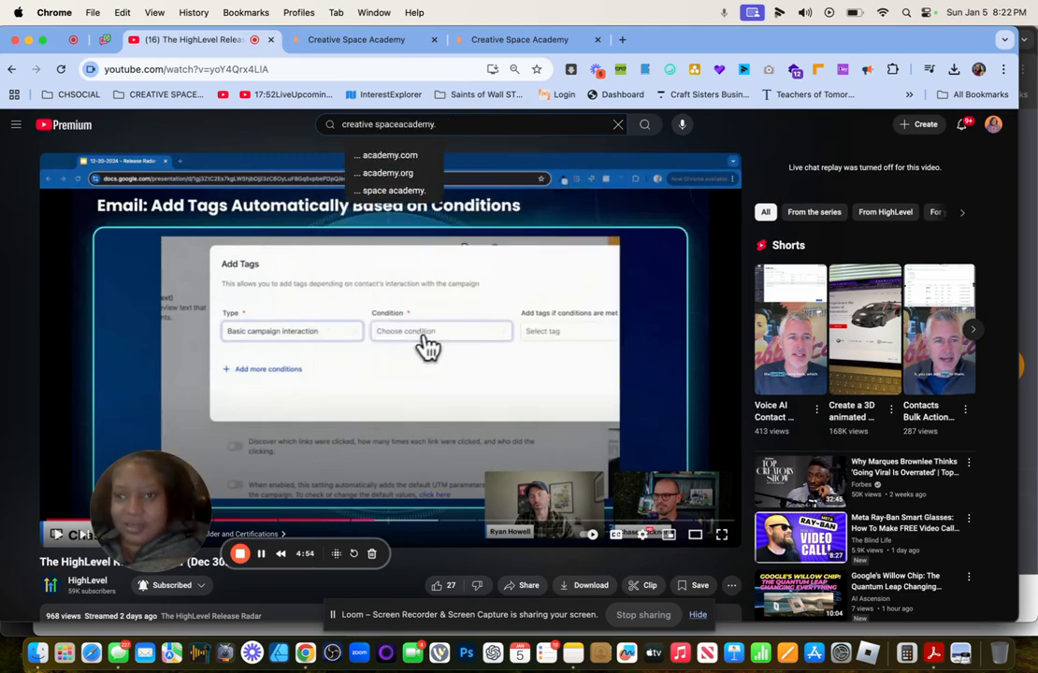
pyautogui.press('Return')
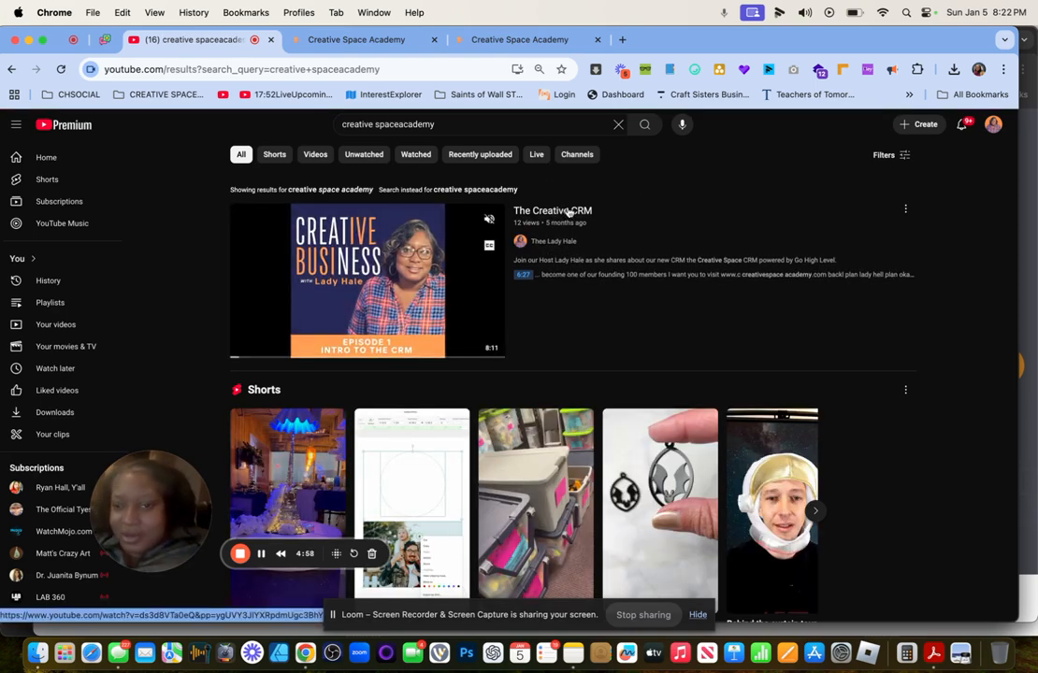
pyautogui.click(554, 241)
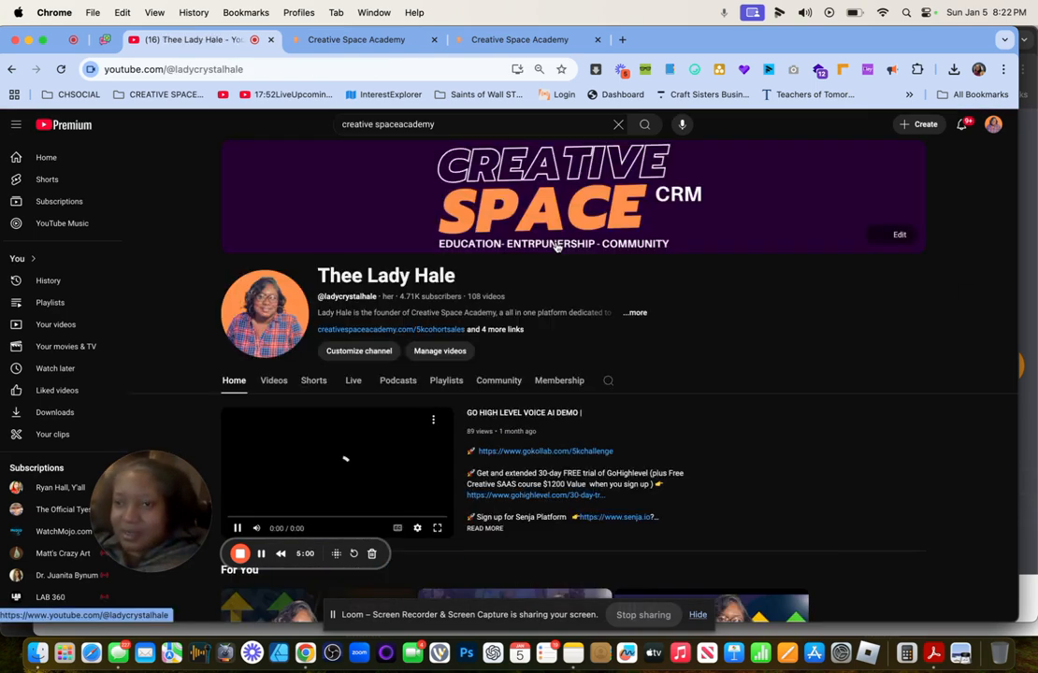
# Copy the YouTube channel's web address and return to the website URL stage of the new QR code.
pyautogui.rightClick(214, 71)
pyautogui.press('super+c')
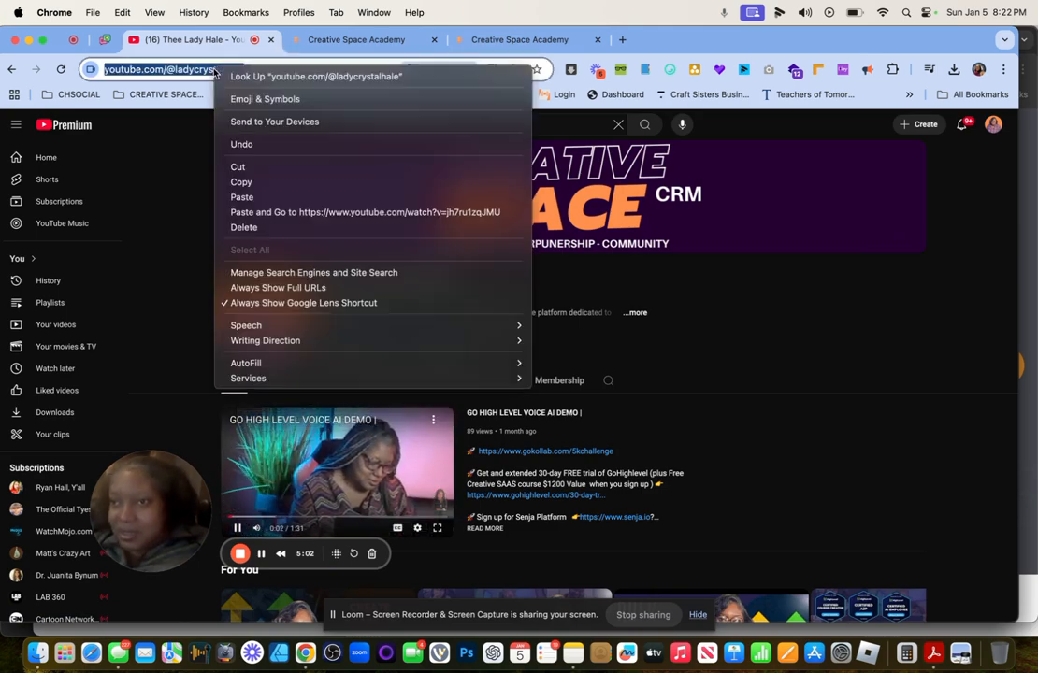
pyautogui.click(285, 182)
pyautogui.scroll(-3, 309, 450)
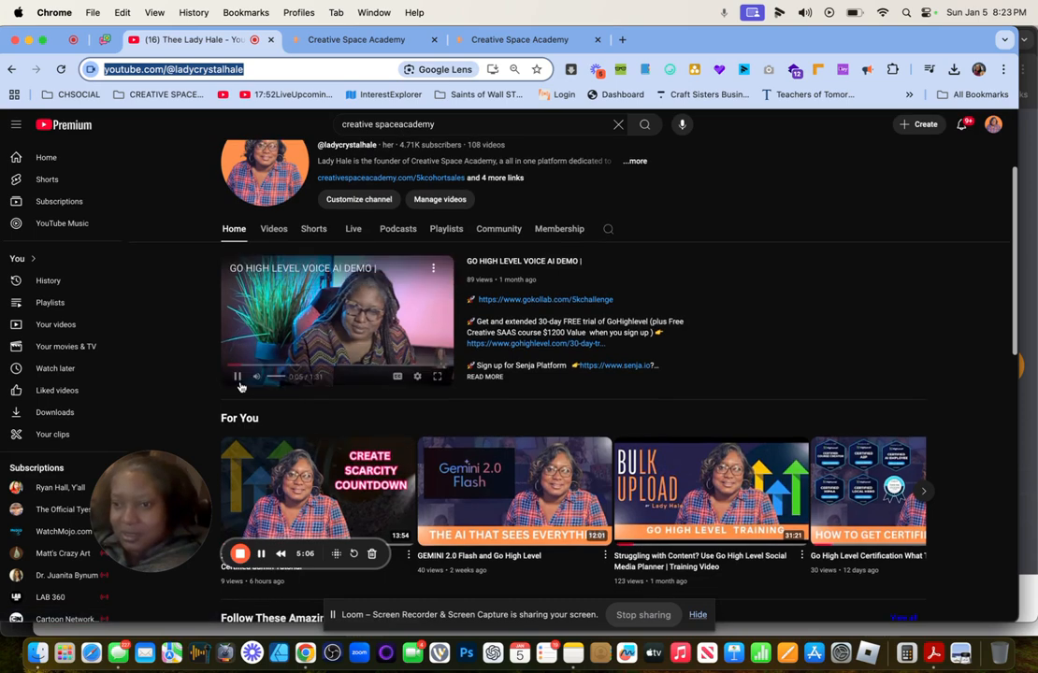
pyautogui.click(479, 38)
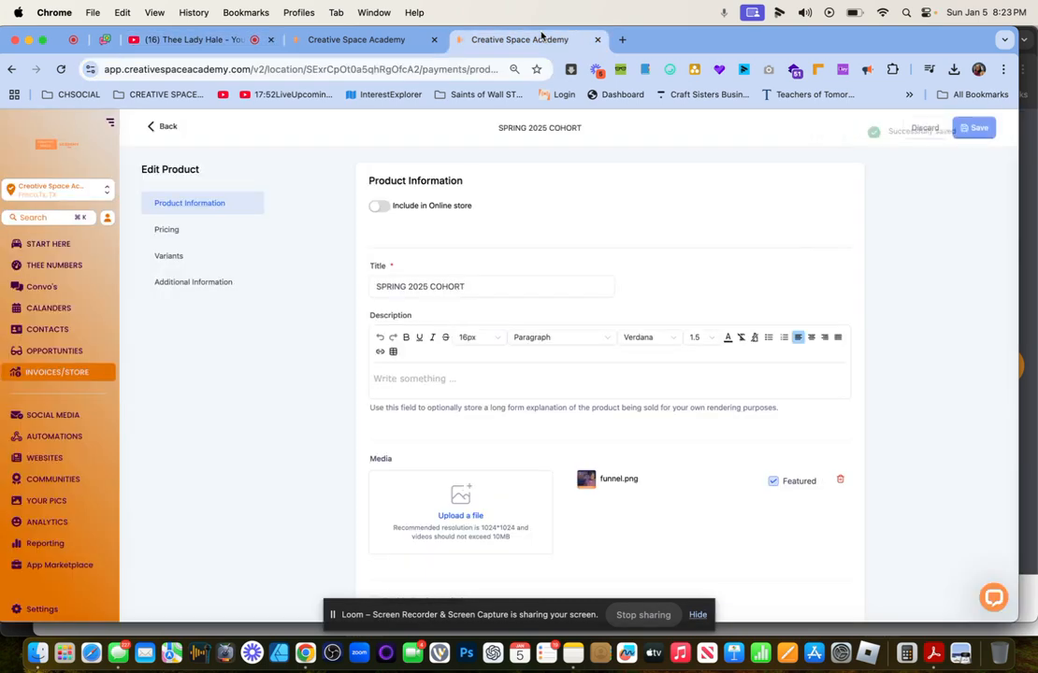
pyautogui.click(356, 40)
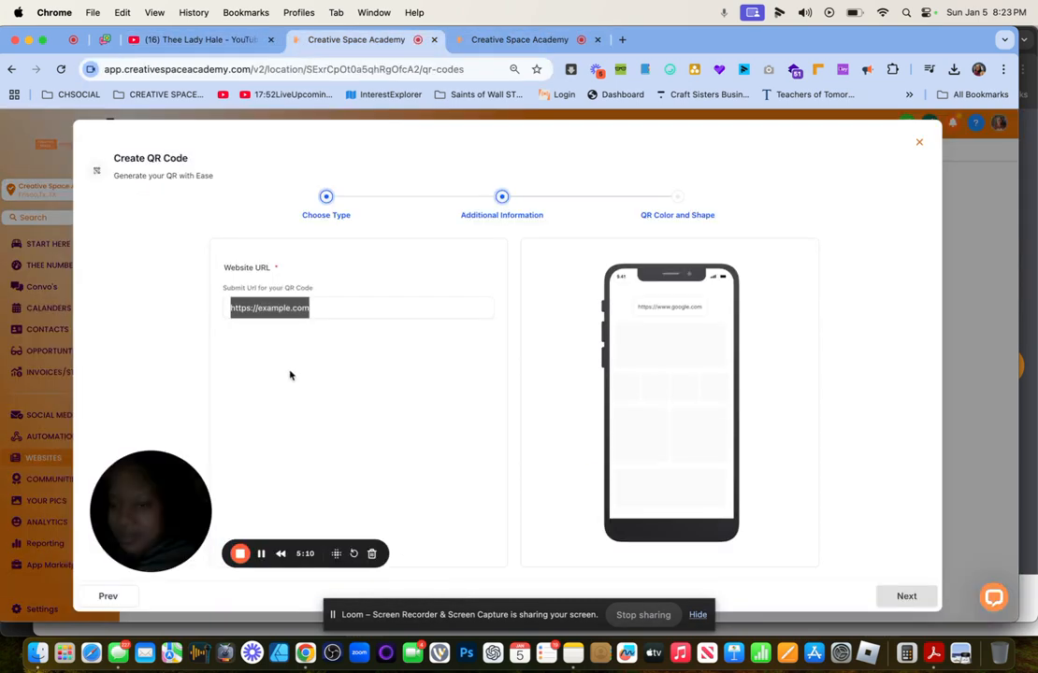
# Replace the example website URL of the QR code with the copied YouTube channel address.
pyautogui.tripleClick(268, 307)
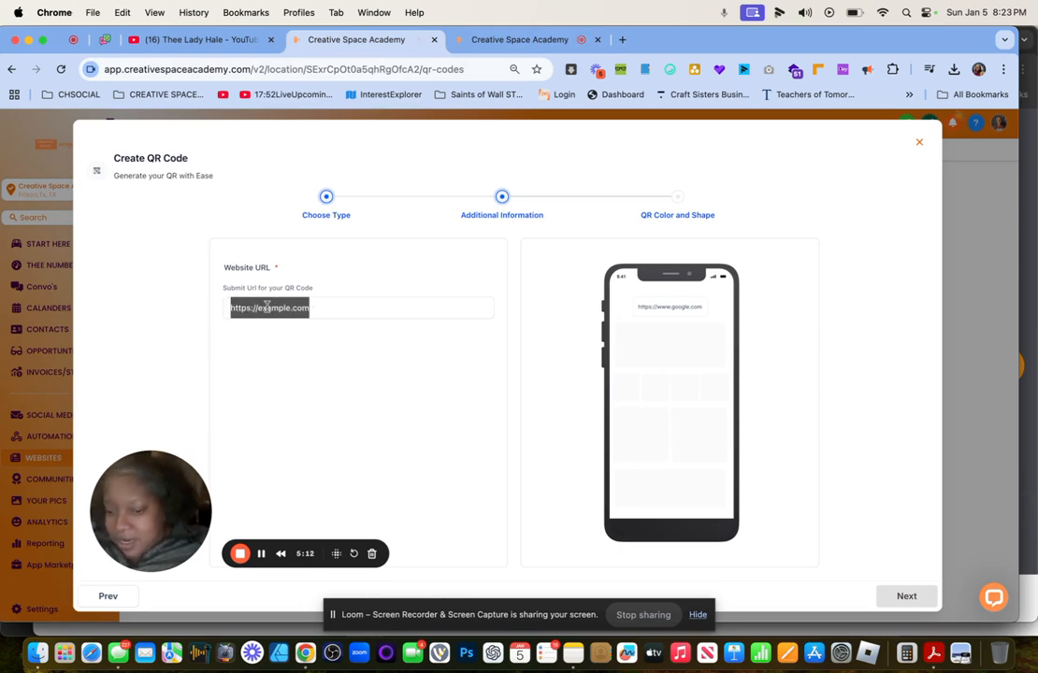
pyautogui.press('super+v')
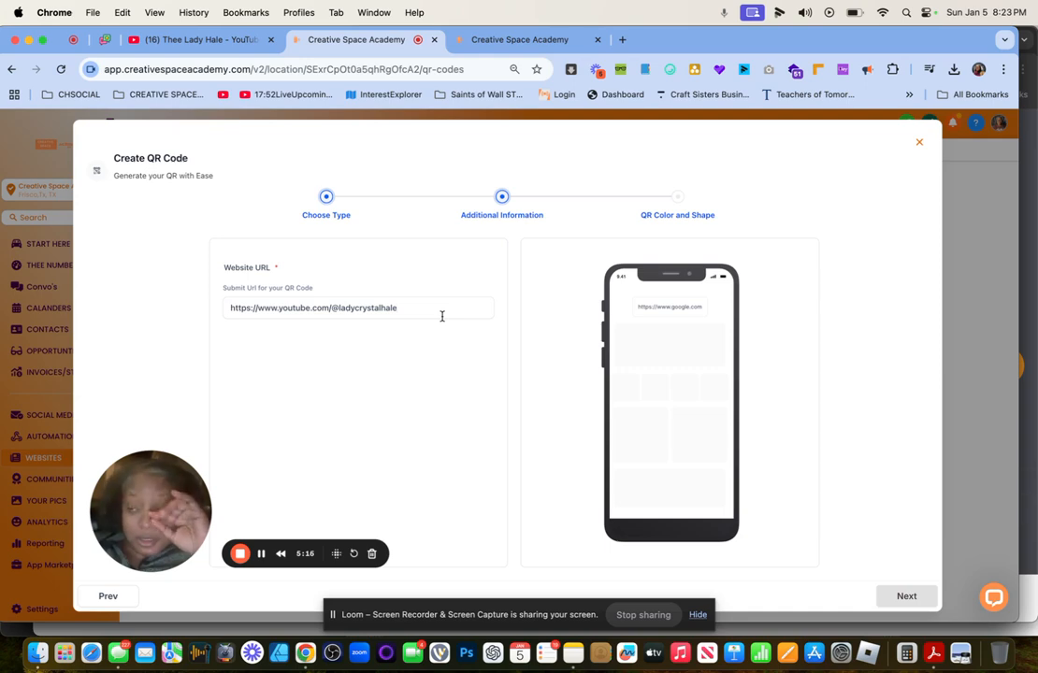
# Search Google for "whats the utm code for youtube to add a subscriber" and look through the results.
pyautogui.click(623, 39)
pyautogui.click(446, 69)
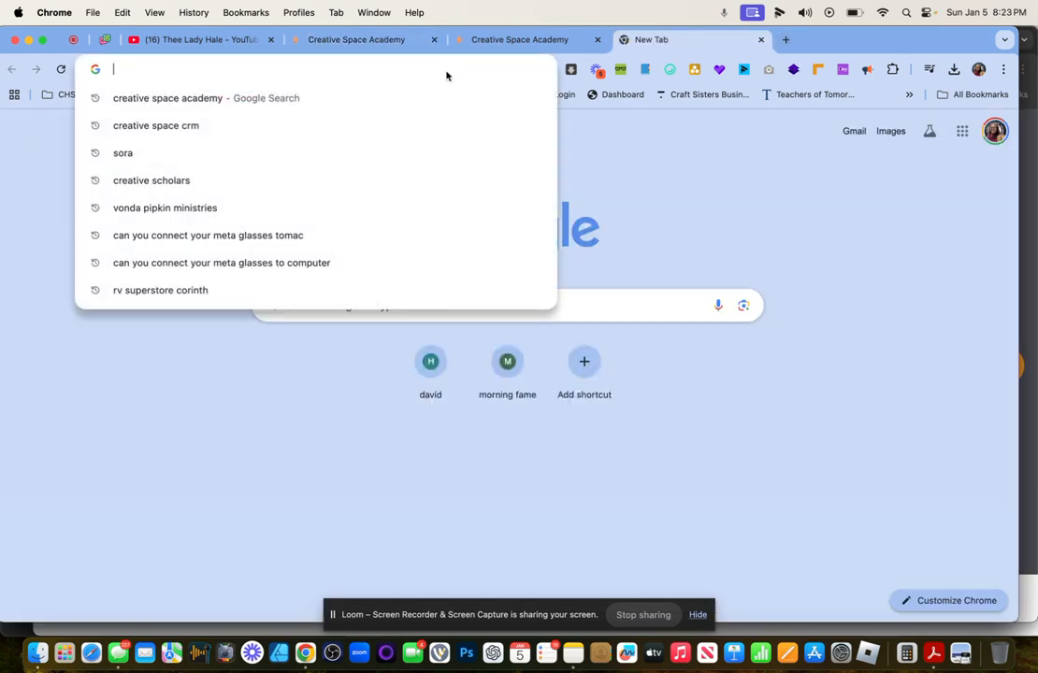
pyautogui.write('whats the ut')
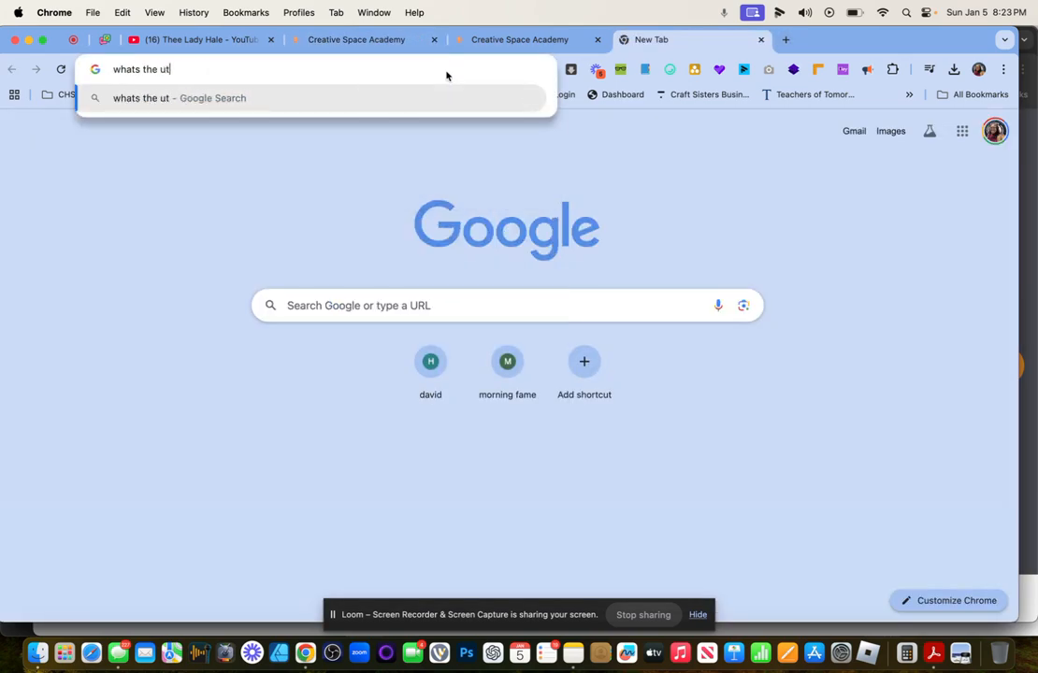
pyautogui.write('m code for y')
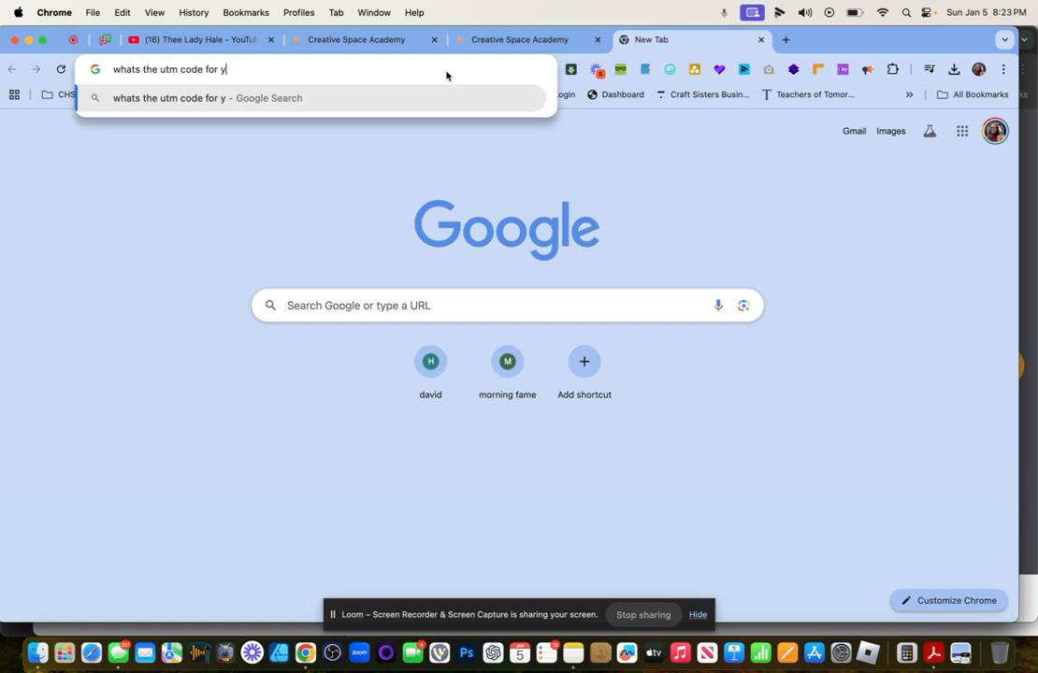
pyautogui.write('outube to add a subscriber')
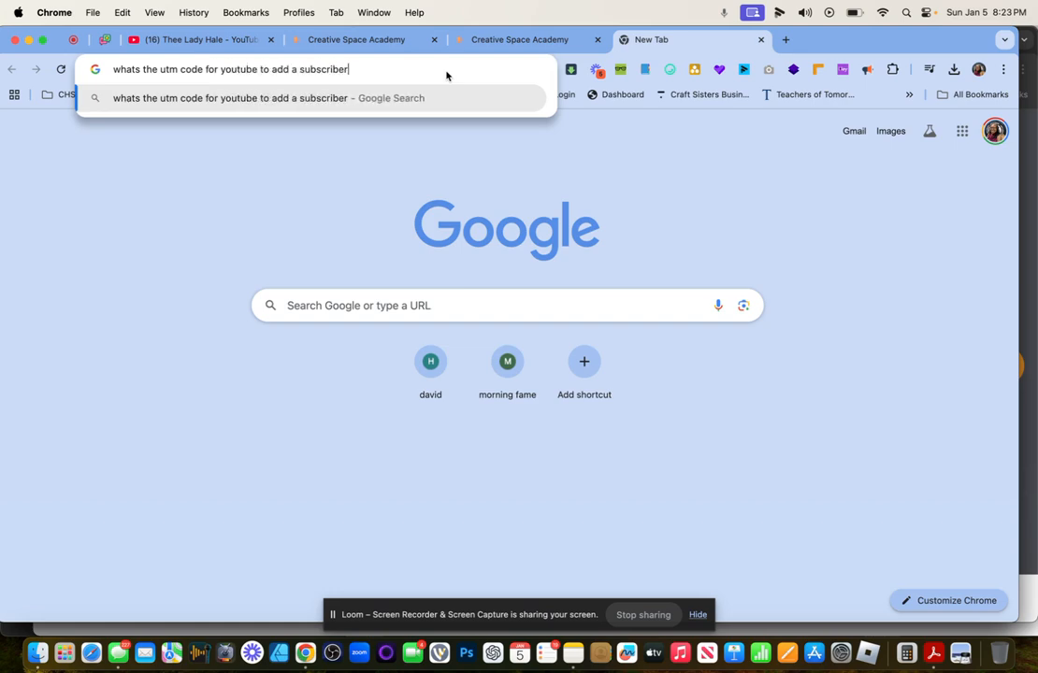
pyautogui.press('Return')
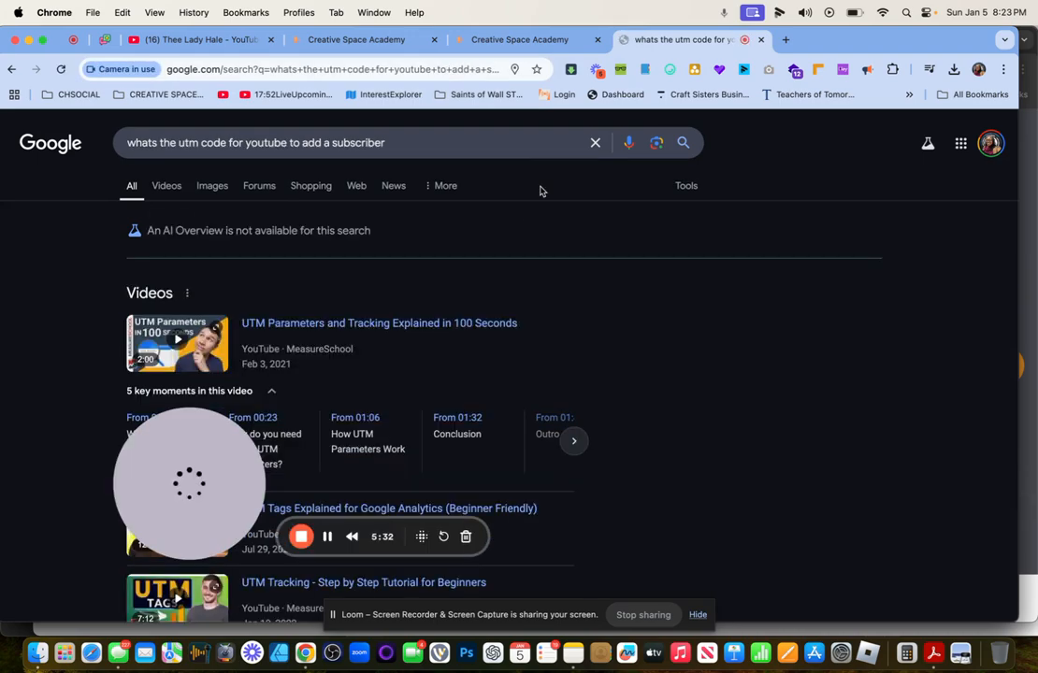
pyautogui.scroll(-5, 459, 304)
pyautogui.scroll(-10, 459, 305)
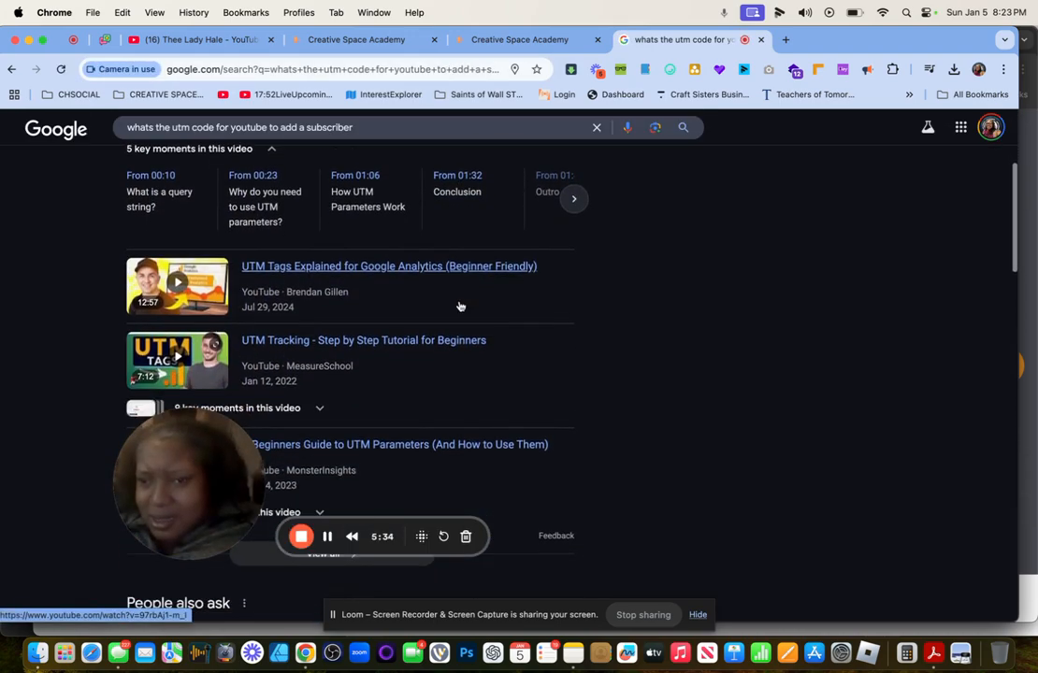
pyautogui.scroll(-7, 459, 305)
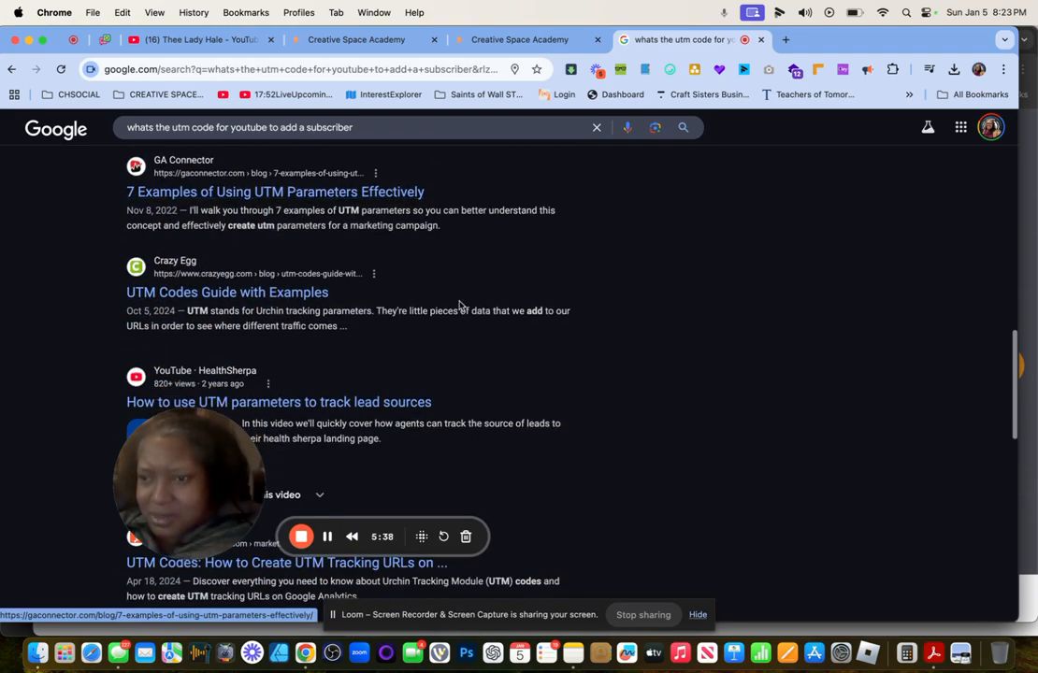
# Reword the Google search as "whats the code to add a subscriber to youtube.com" and review the featured answer.
pyautogui.scroll(20, 459, 305)
pyautogui.moveTo(392, 120); pyautogui.dragTo(179, 139)
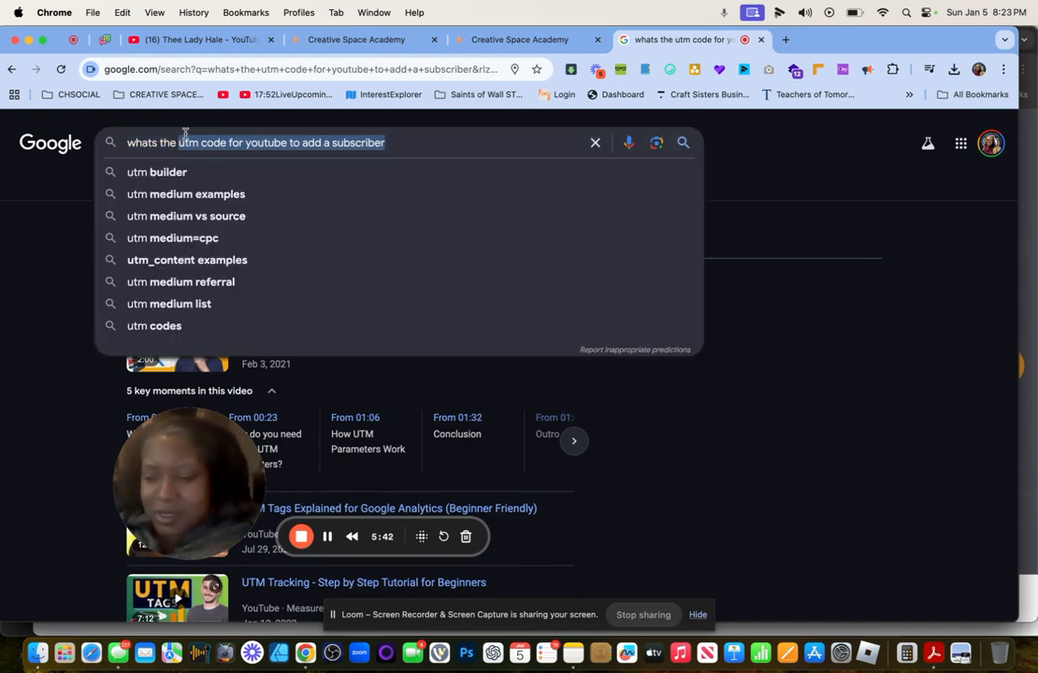
pyautogui.write('code to add')
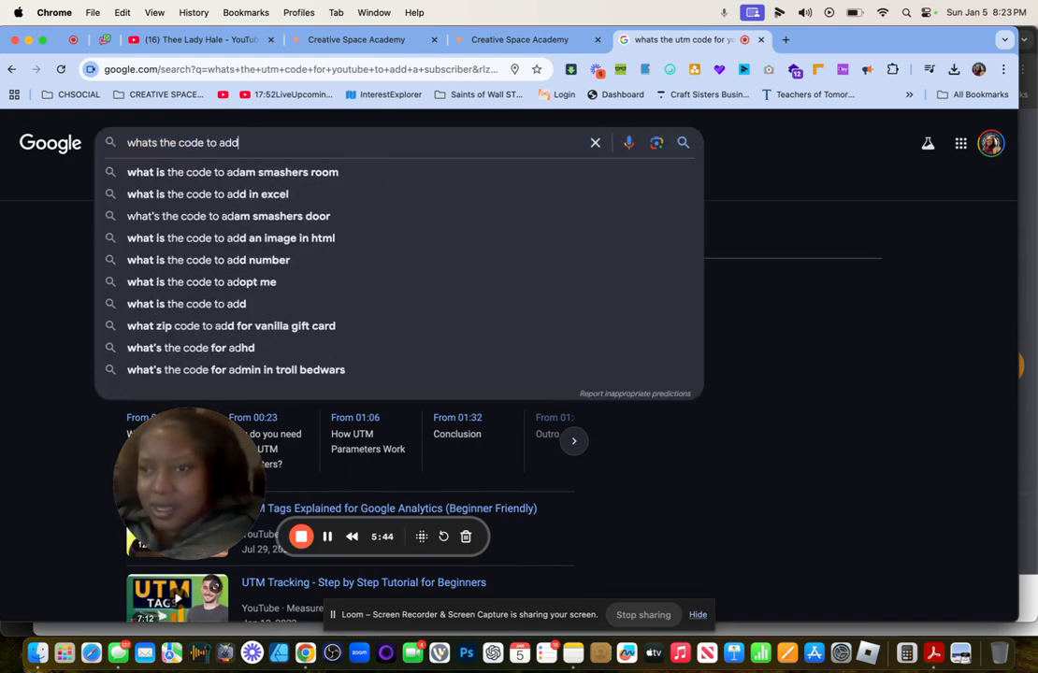
pyautogui.write(' a subscriber to youtube.')
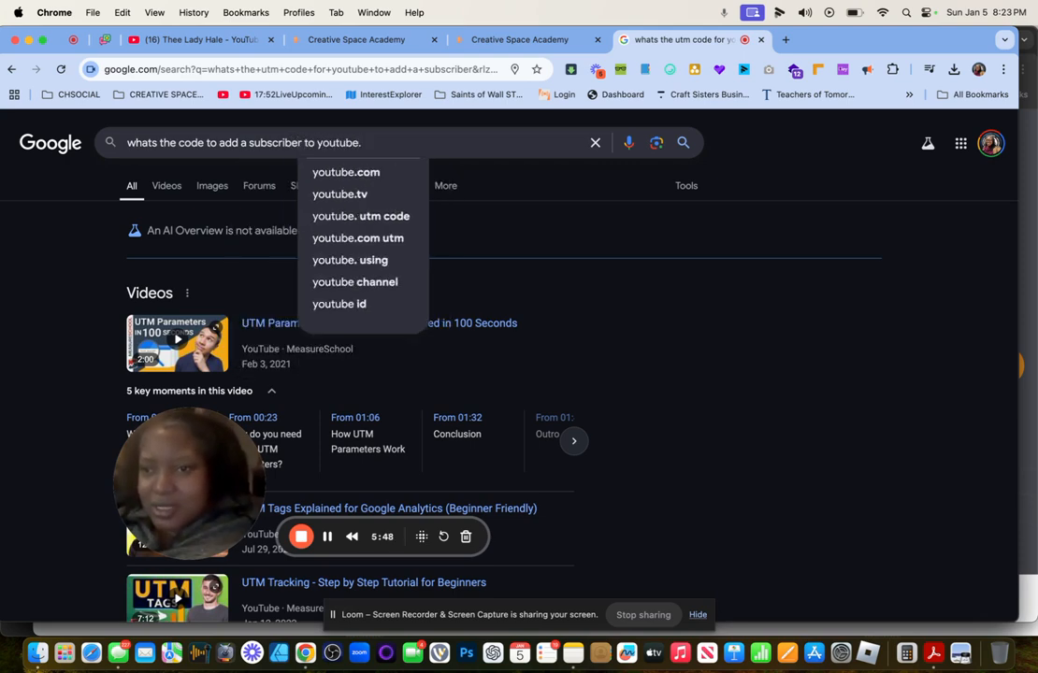
pyautogui.write('com')
pyautogui.press('Return')
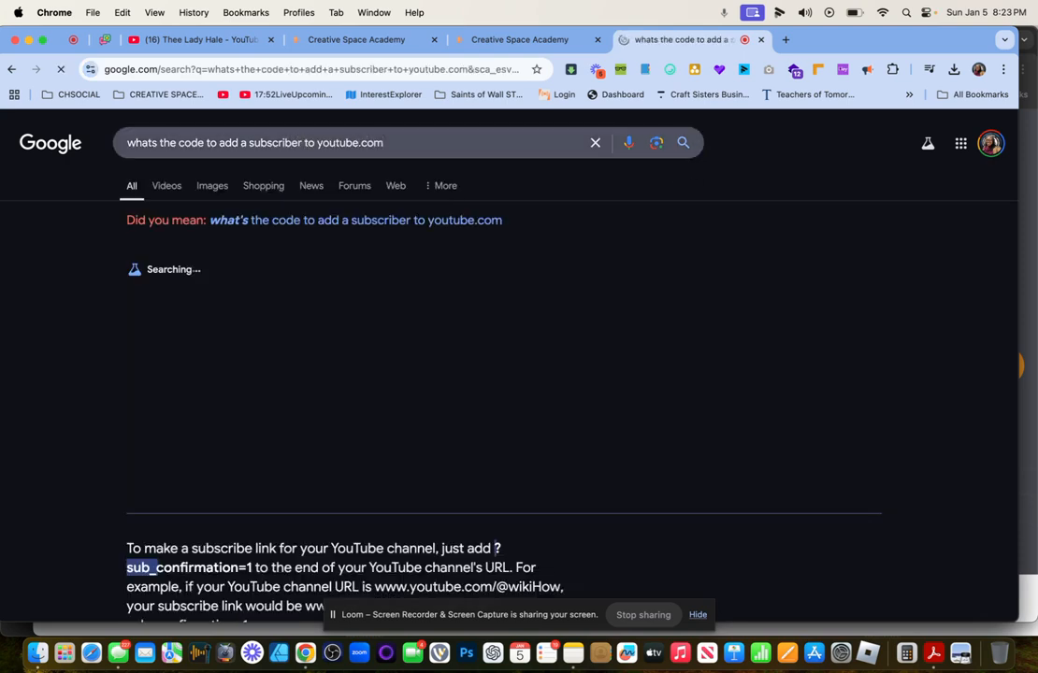
pyautogui.scroll(-5, 190, 305)
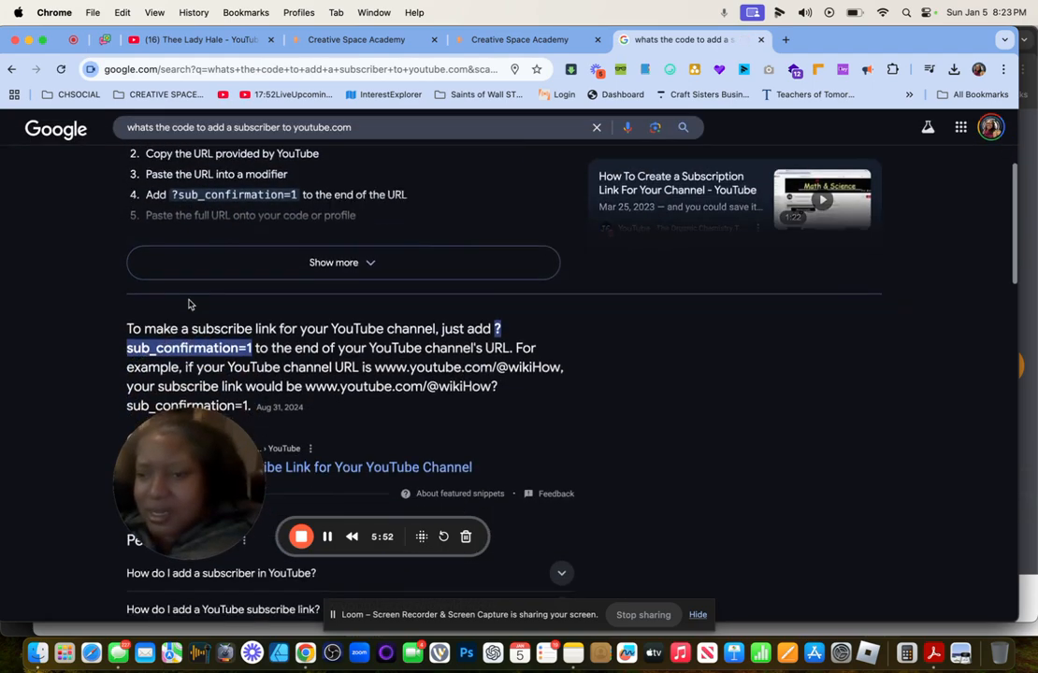
# Copy the "?sub_confirmation=1" suffix from the featured answer on making a YouTube subscribe link.
pyautogui.scroll(-1, 197, 297)
pyautogui.moveTo(493, 285); pyautogui.dragTo(248, 309)
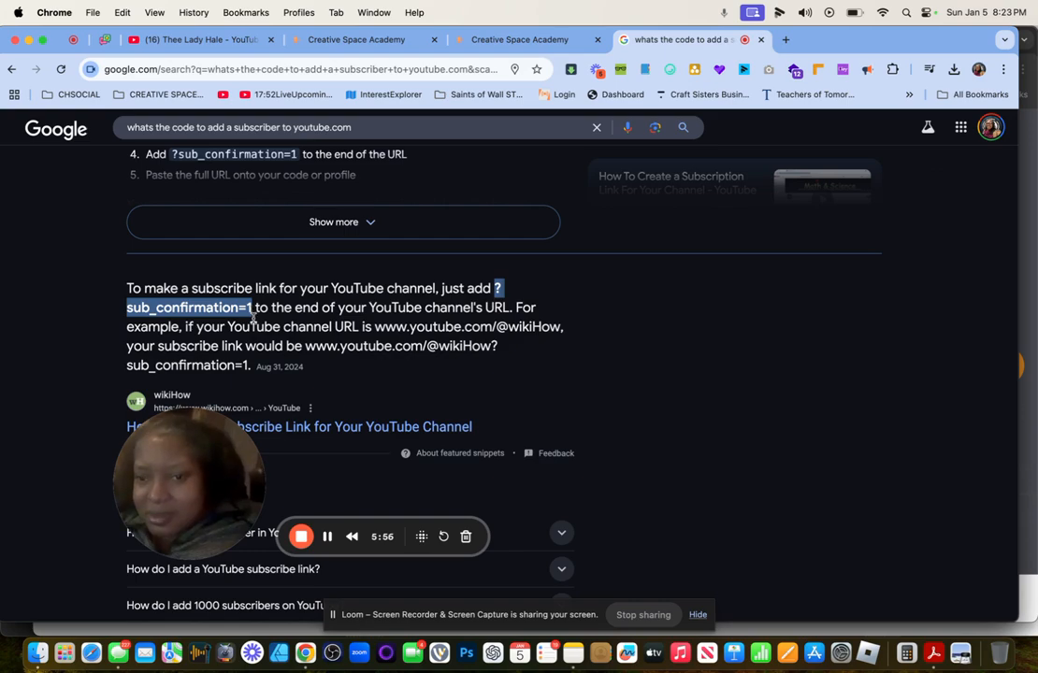
pyautogui.rightClick(250, 321)
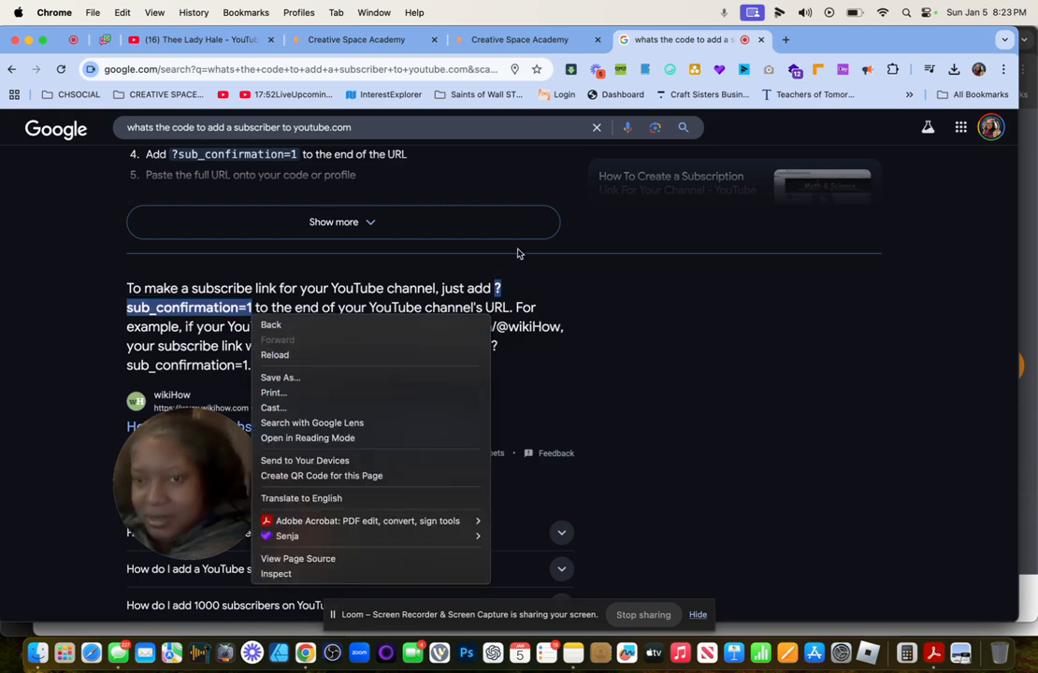
pyautogui.click(506, 274)
pyautogui.moveTo(494, 289); pyautogui.dragTo(245, 301)
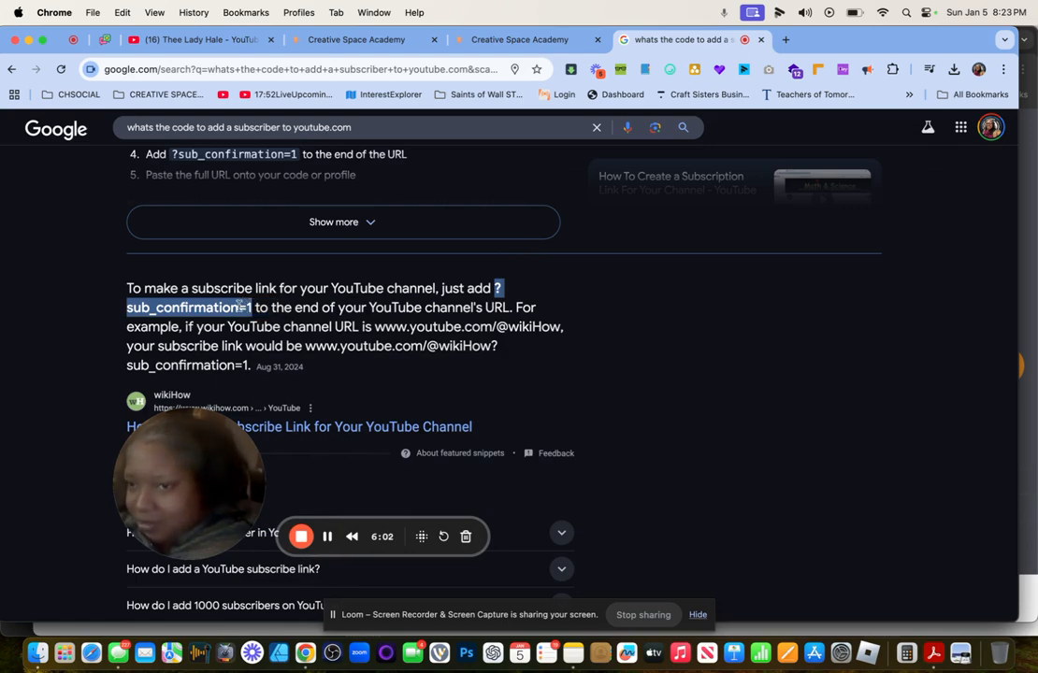
pyautogui.rightClick(250, 306)
pyautogui.click(260, 335)
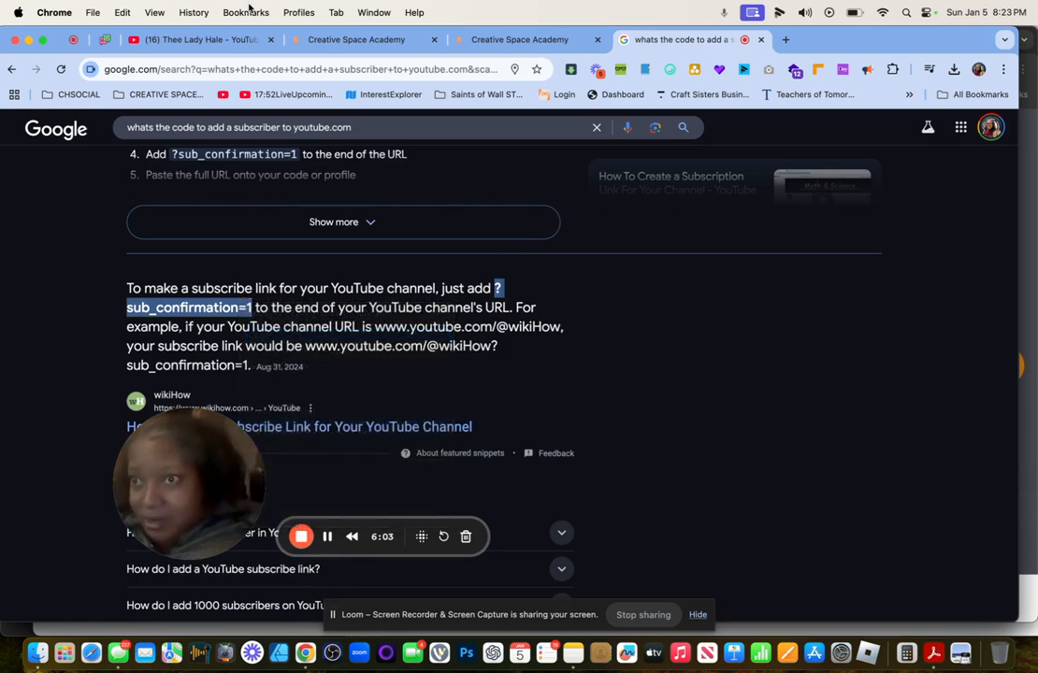
# Return to the QR code form, append the copied subscribe suffix to the website URL, and continue to QR Color and Shape.
pyautogui.click(215, 39)
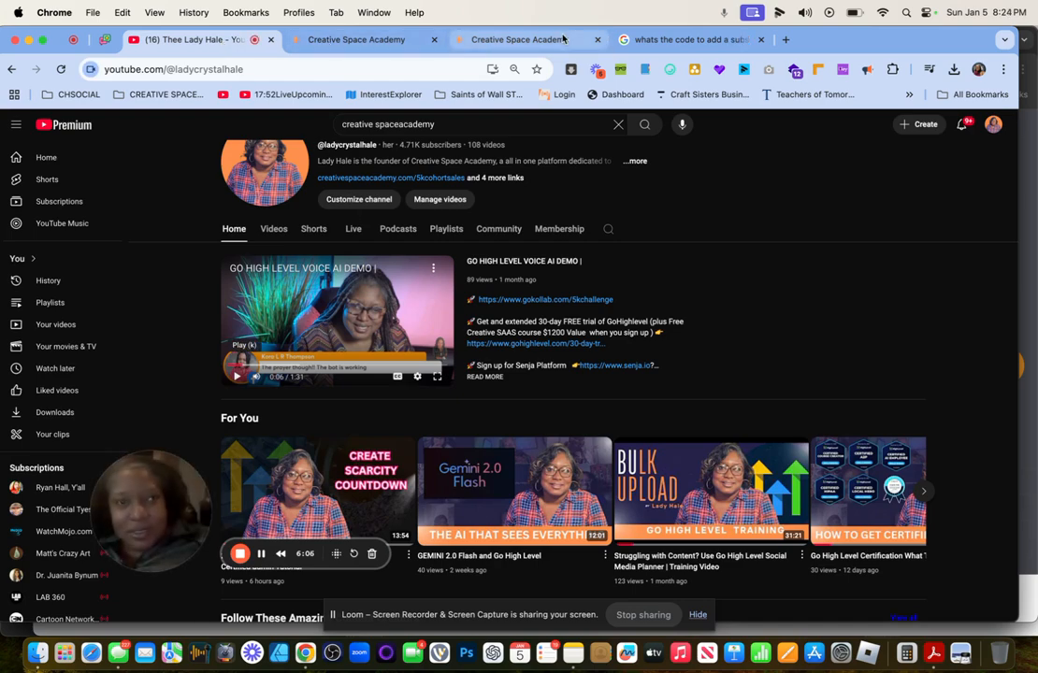
pyautogui.click(346, 39)
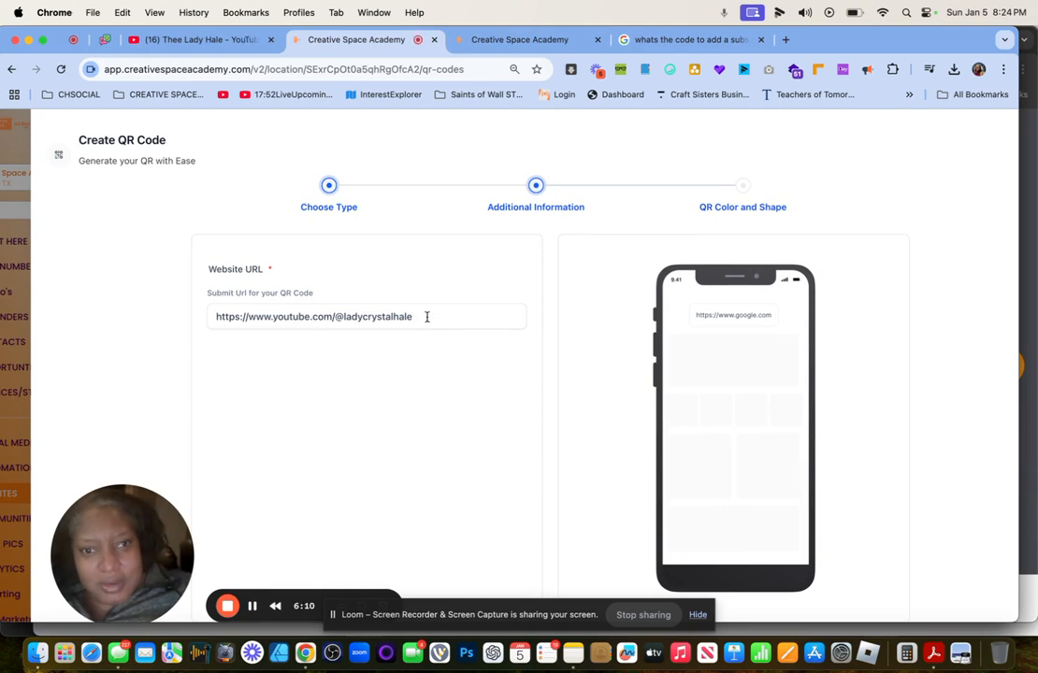
pyautogui.click(439, 318)
pyautogui.press('super+v')
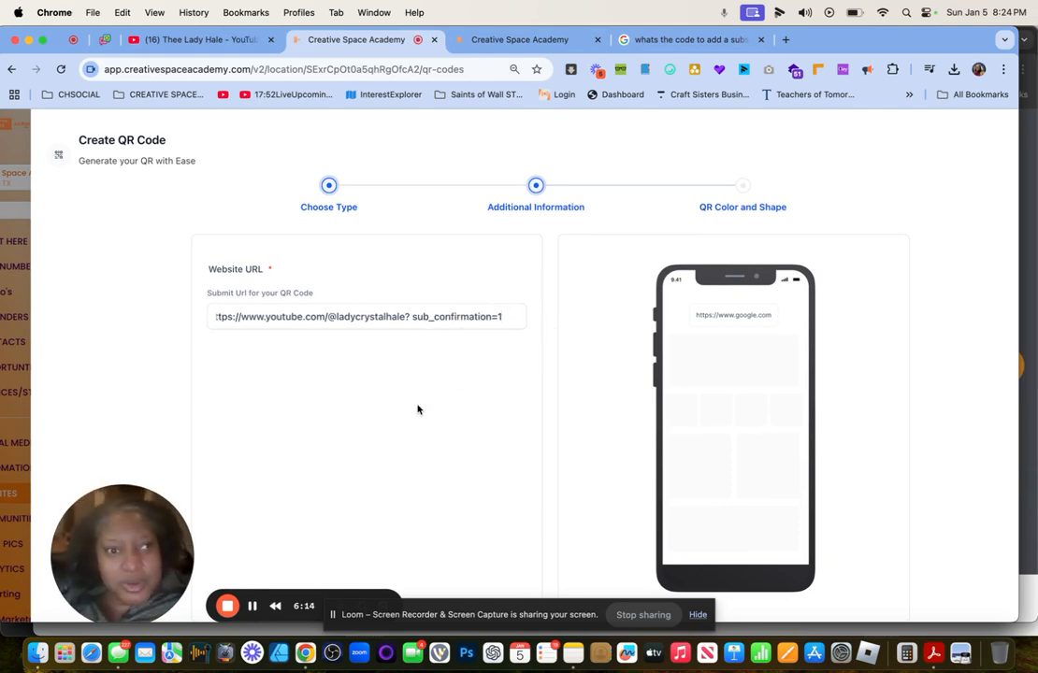
pyautogui.scroll(-2, 503, 389)
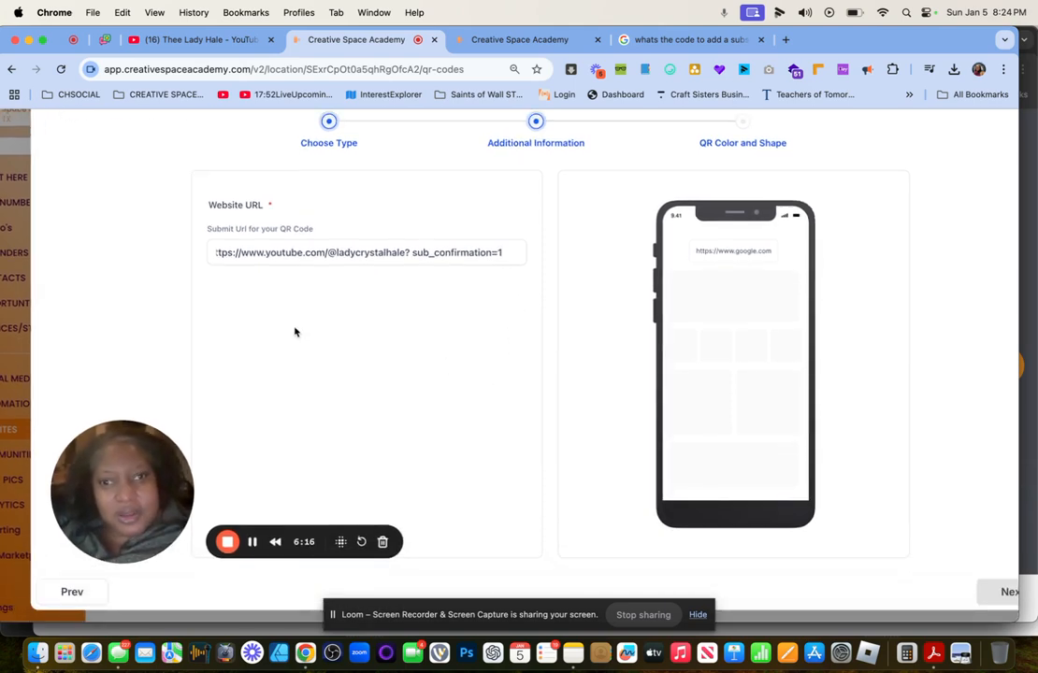
pyautogui.click(994, 594)
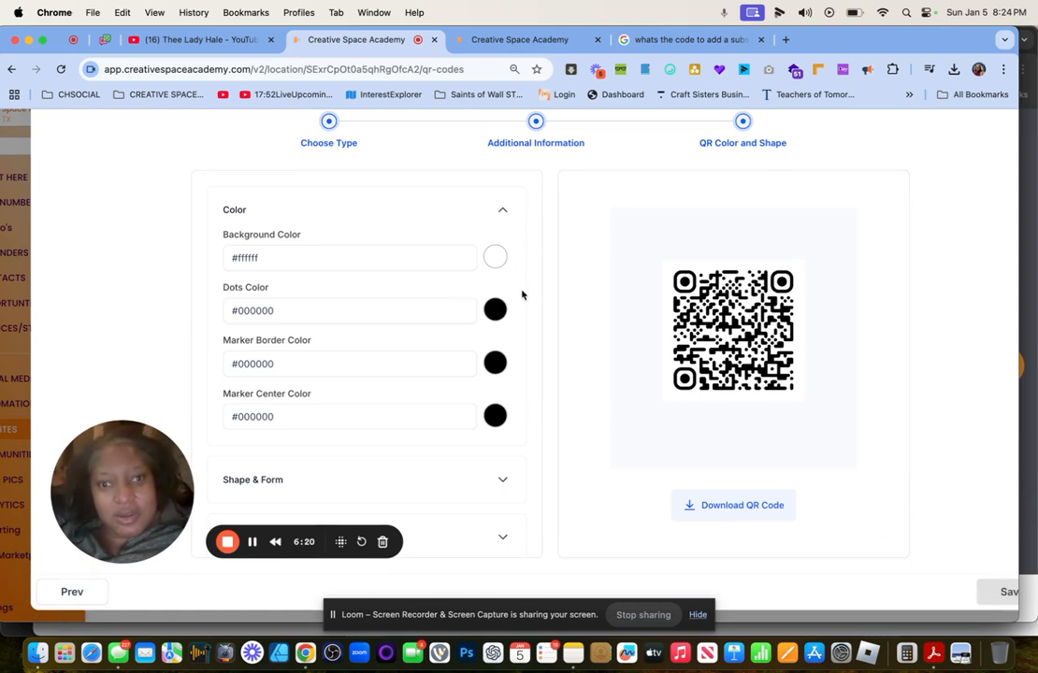
# Look over the color settings, try several dot styles under Shape & Form, and choose the first one with small round dots.
pyautogui.scroll(-2, 299, 343)
pyautogui.scroll(2, 299, 343)
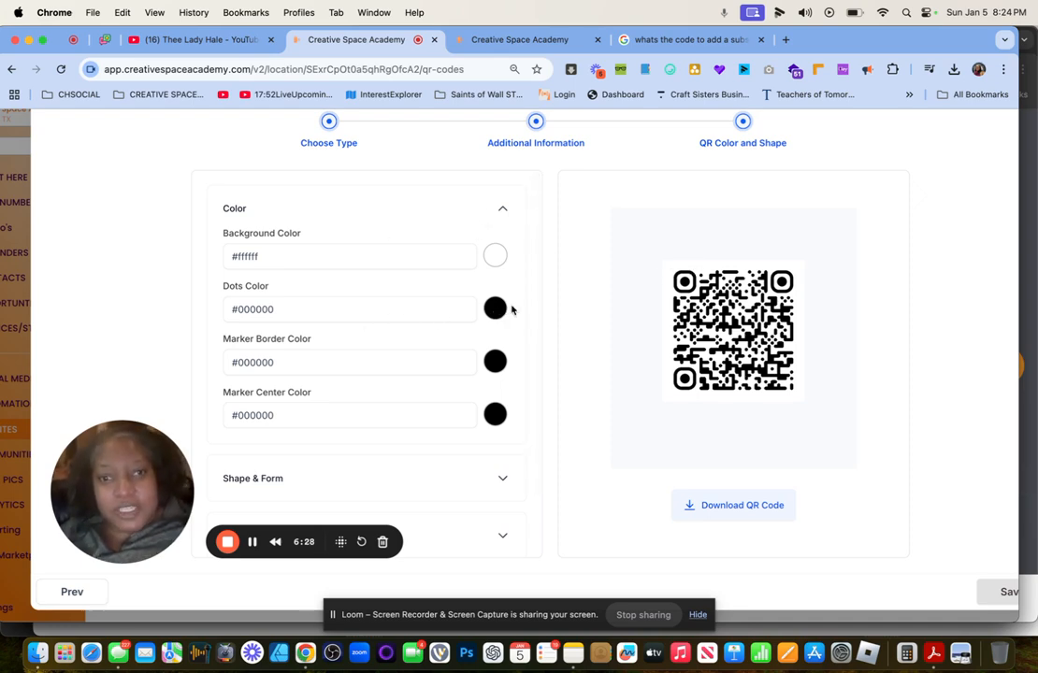
pyautogui.scroll(-2, 472, 391)
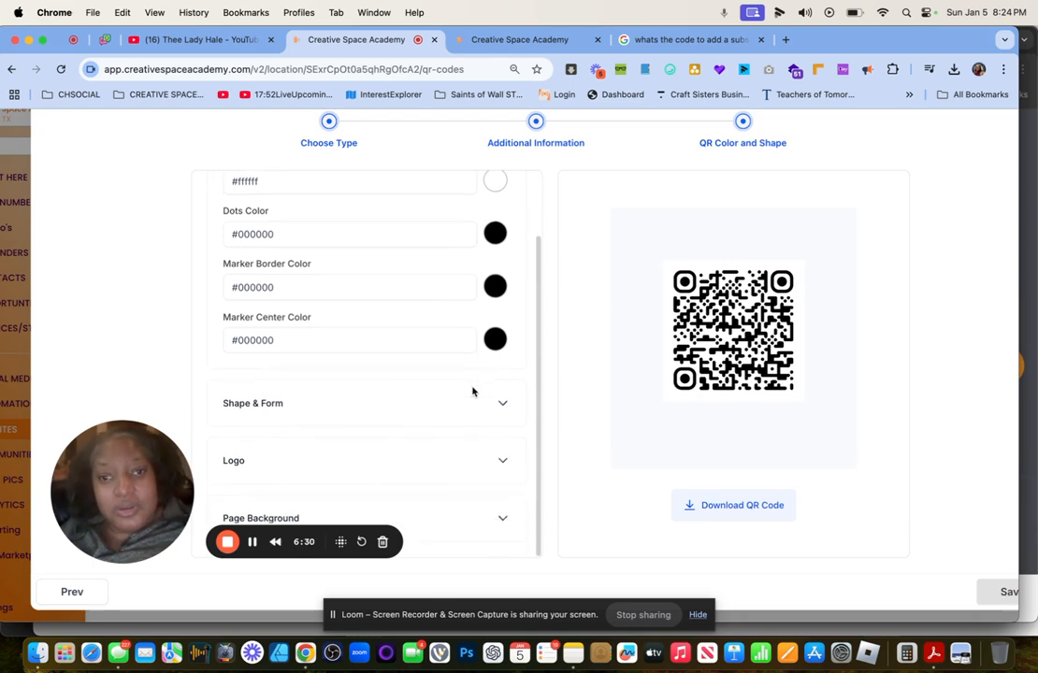
pyautogui.click(487, 409)
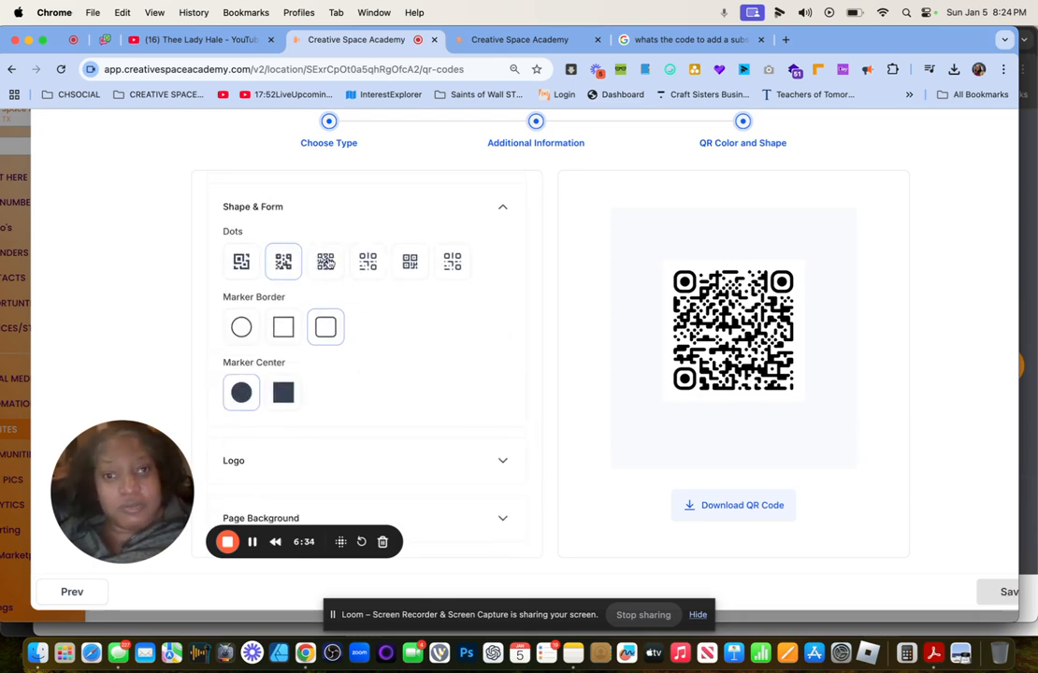
pyautogui.click(326, 264)
pyautogui.click(368, 263)
pyautogui.click(409, 264)
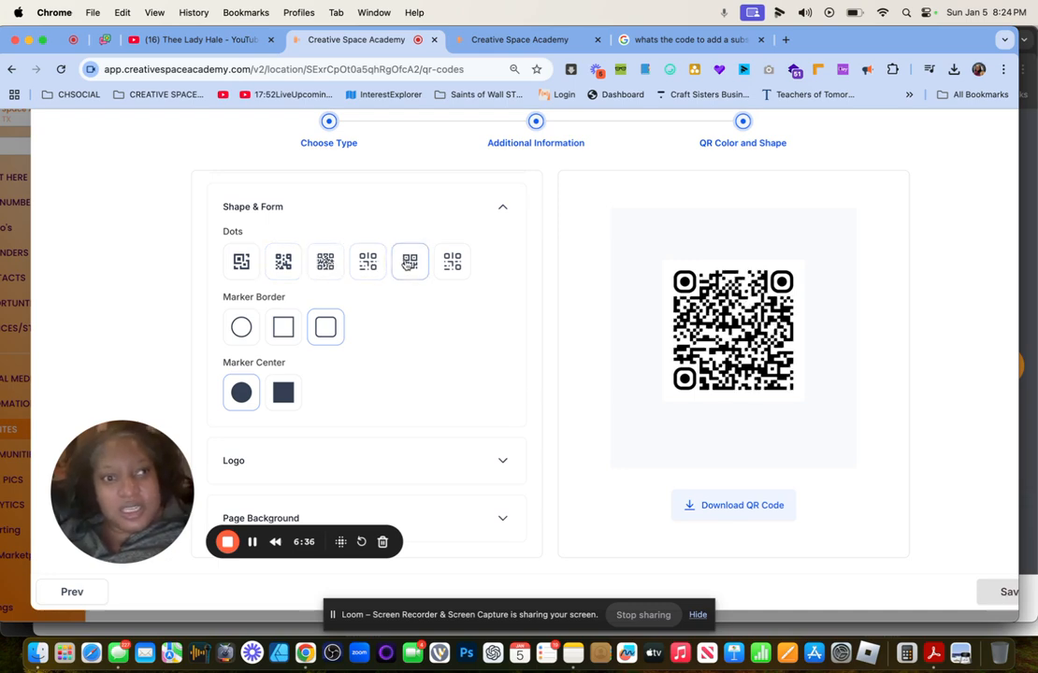
pyautogui.click(241, 261)
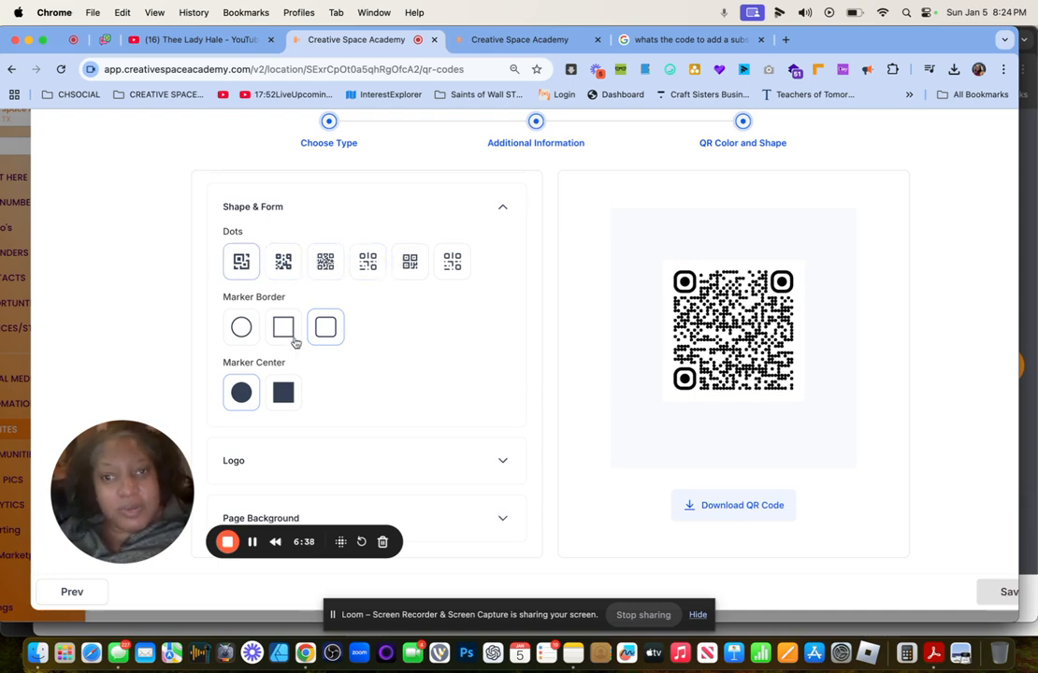
# Give the QR code a square marker border and a square marker center.
pyautogui.click(282, 327)
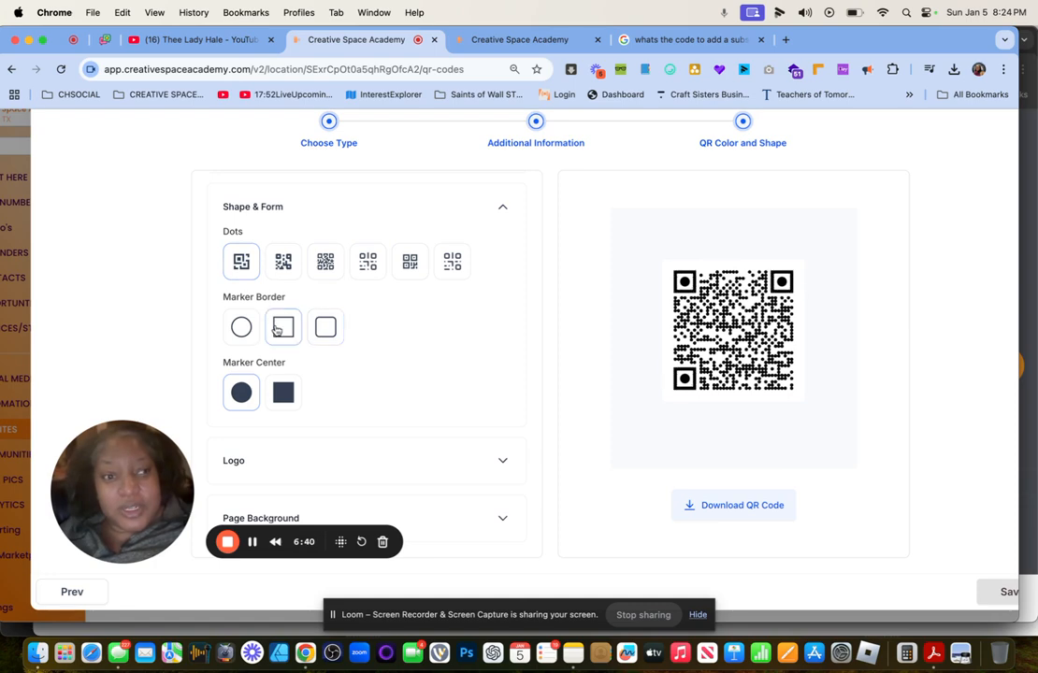
pyautogui.click(282, 394)
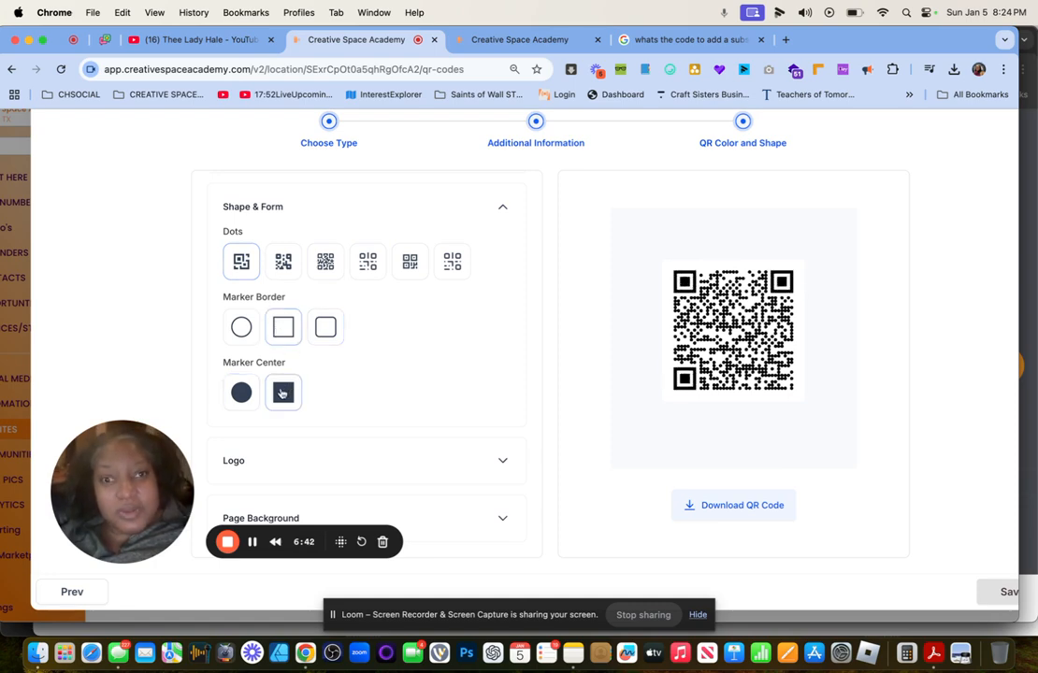
pyautogui.click(241, 394)
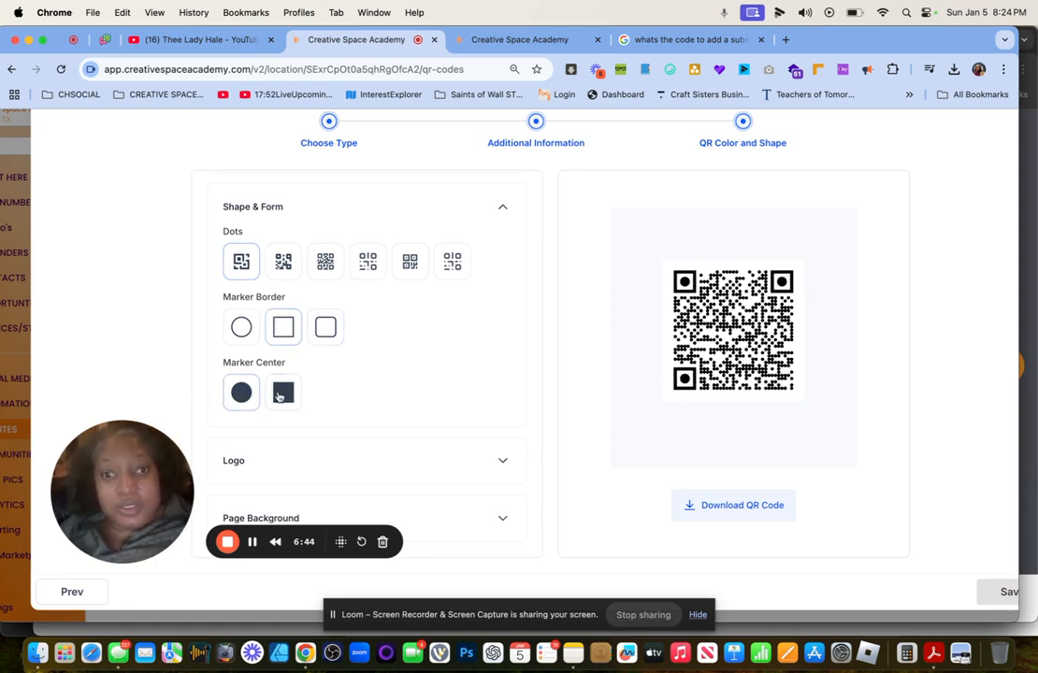
pyautogui.click(280, 395)
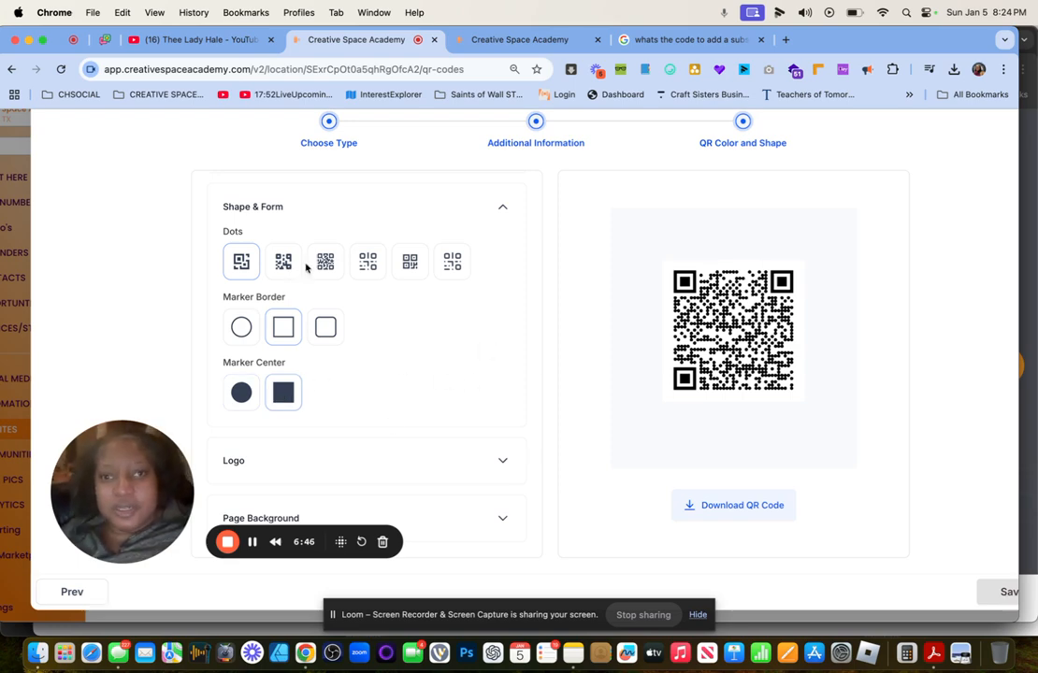
# Add the ready-made YouTube logo to the middle of the QR code.
pyautogui.click(501, 461)
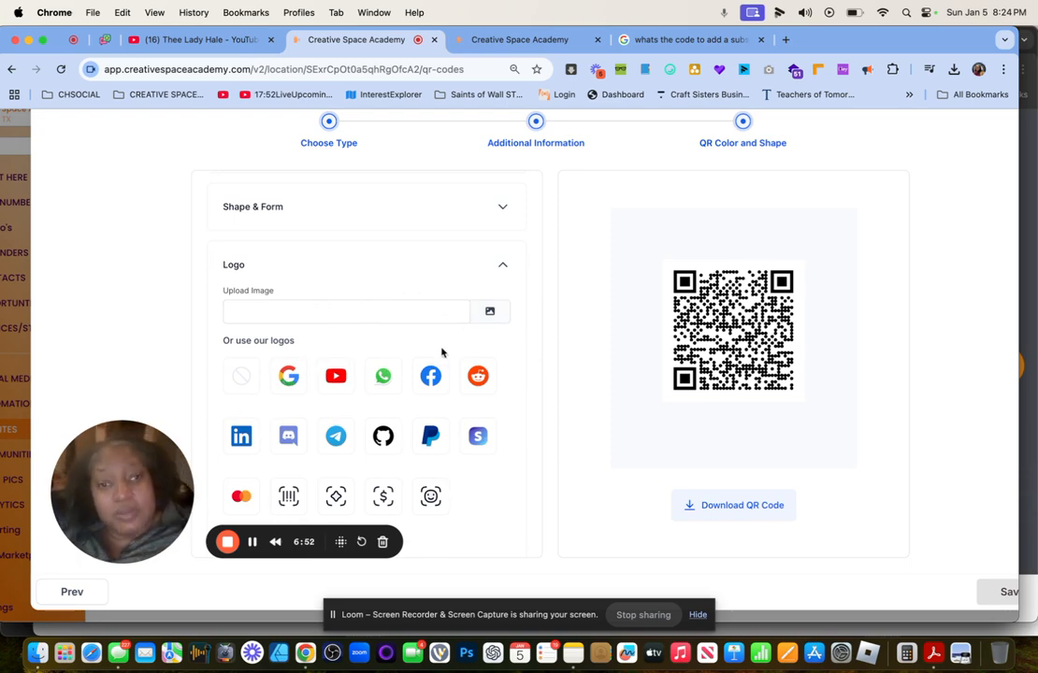
pyautogui.click(330, 376)
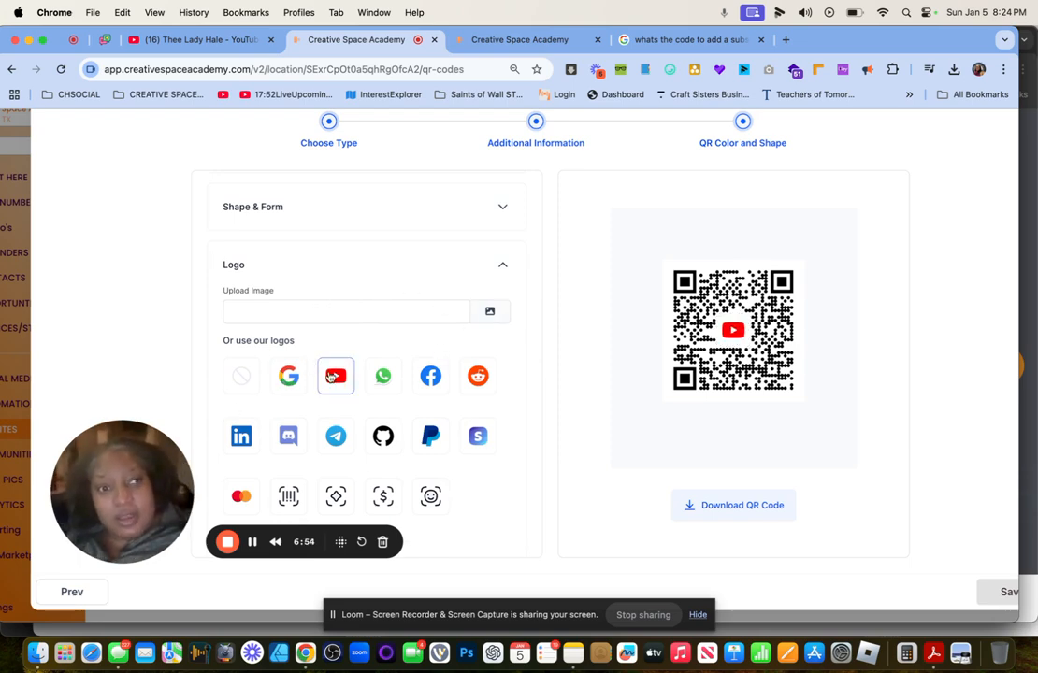
pyautogui.scroll(-3, 457, 426)
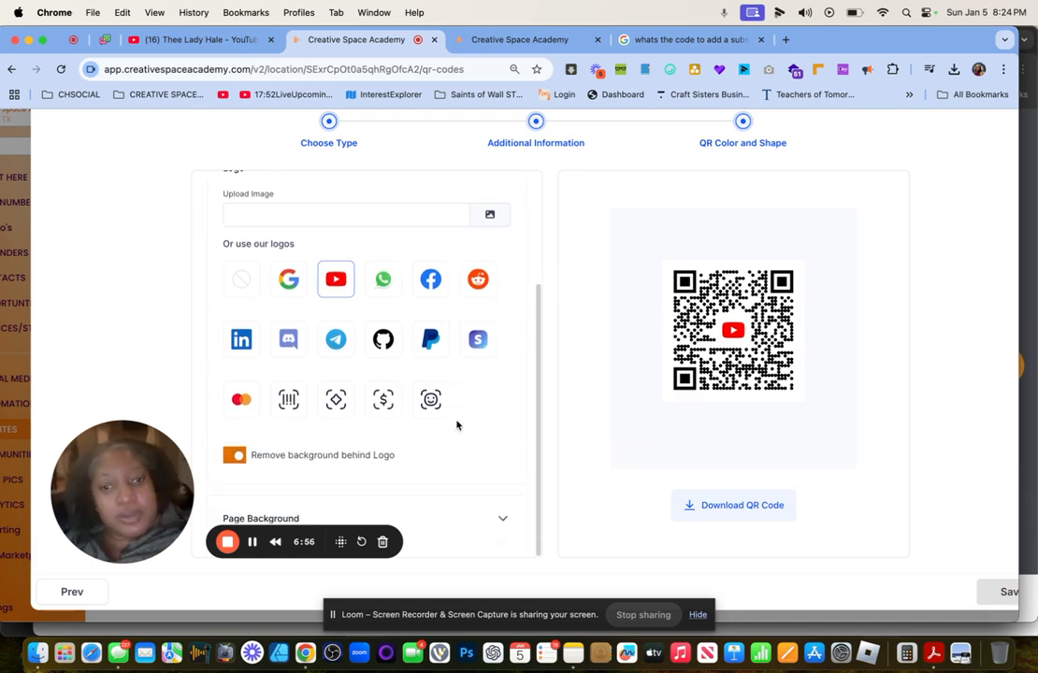
# Look over the Page Background settings and download the QR code image as "Follow me on youtube" into the 2025 spring cohort folder.
pyautogui.moveTo(115, 488); pyautogui.dragTo(207, 274)
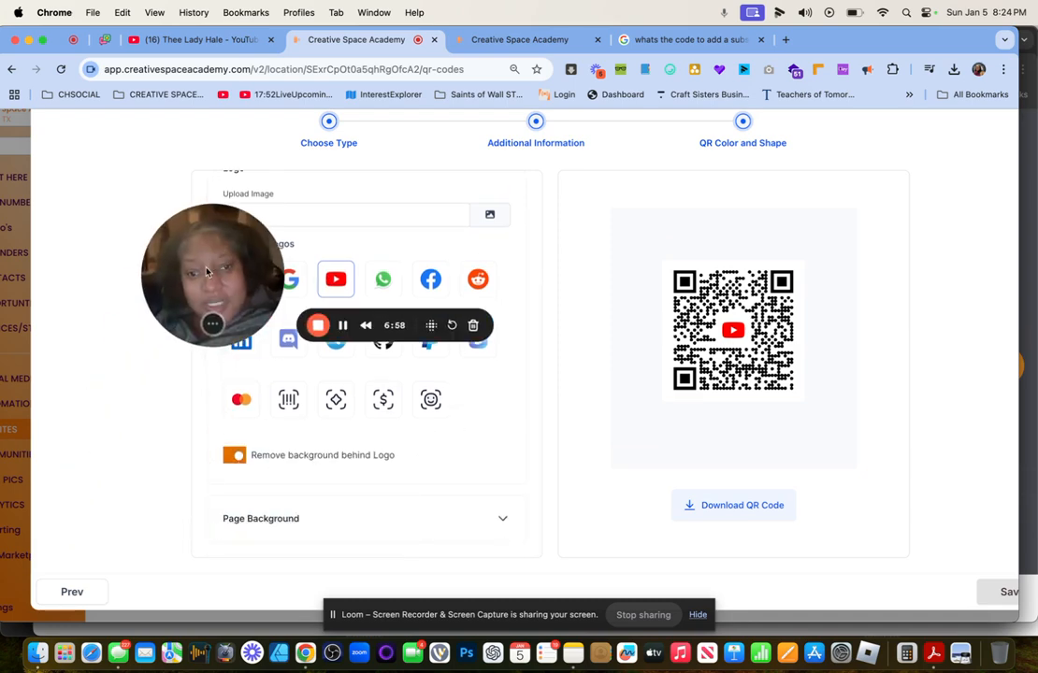
pyautogui.click(408, 522)
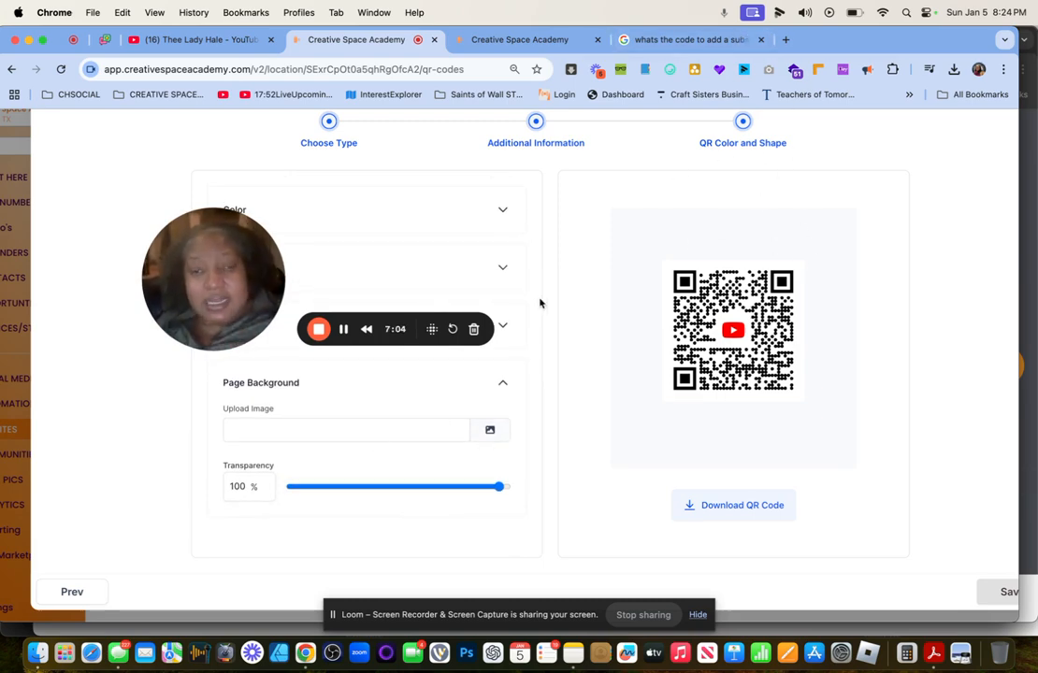
pyautogui.click(703, 508)
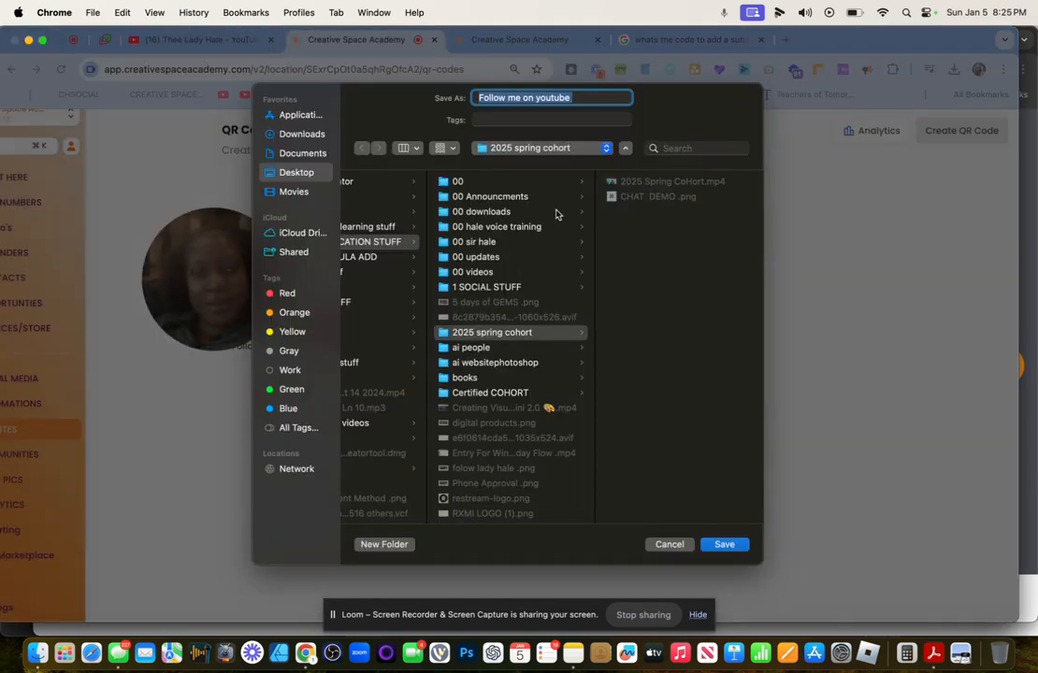
pyautogui.click(725, 545)
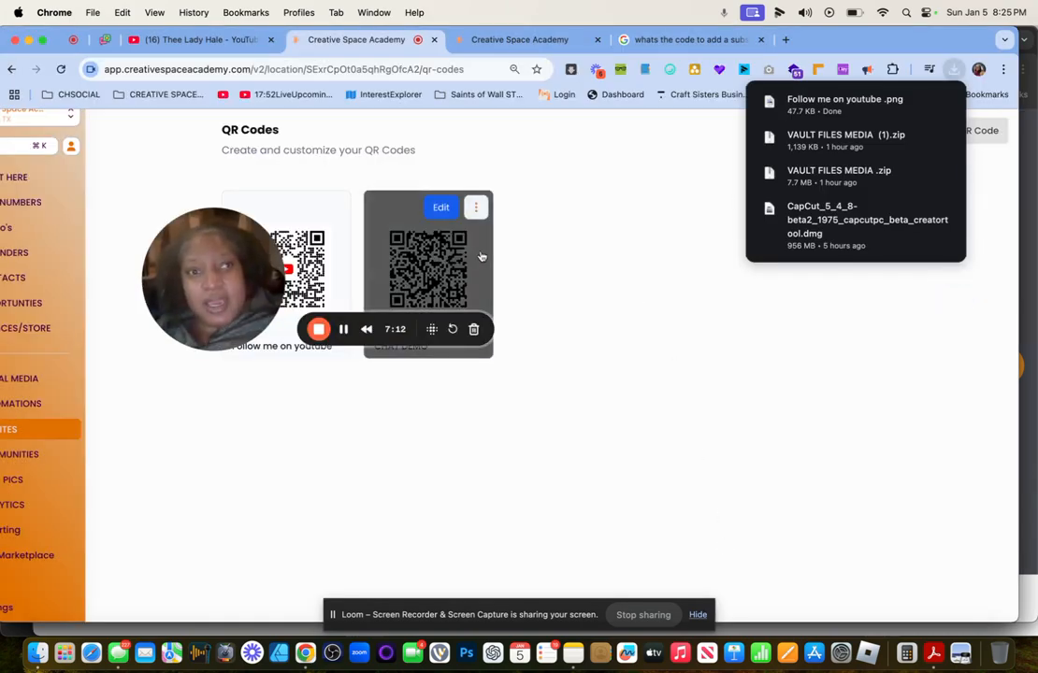
# Locate the downloaded "Follow me on youtube .png" in Finder, view it enlarged in Preview, and close both windows.
pyautogui.click(917, 101)
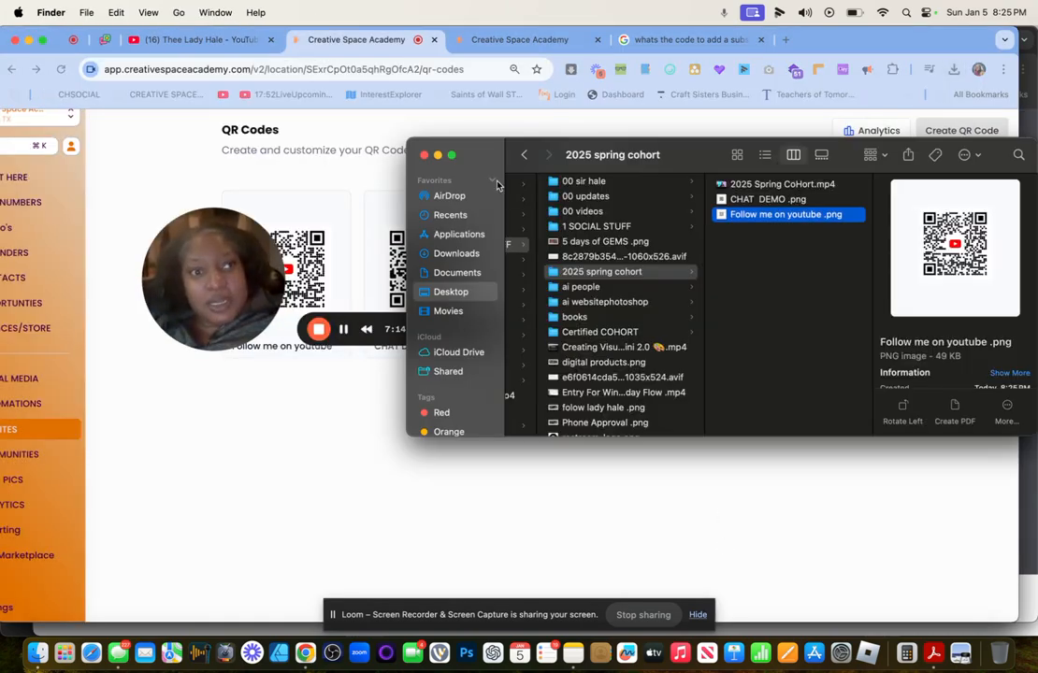
pyautogui.doubleClick(799, 220)
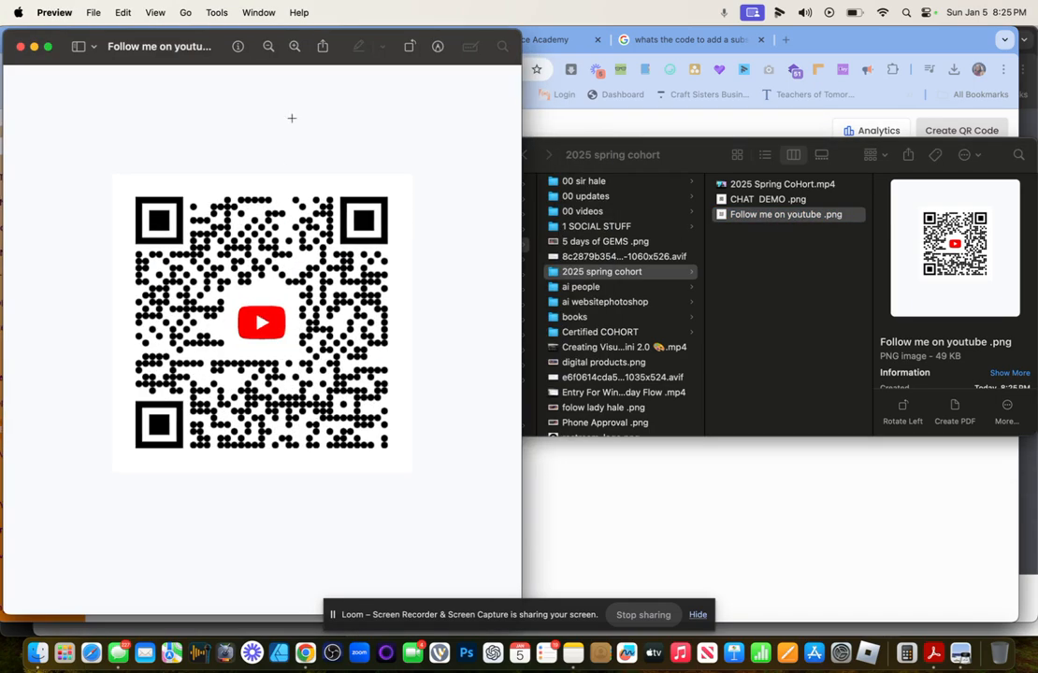
pyautogui.moveTo(211, 37); pyautogui.dragTo(456, 23)
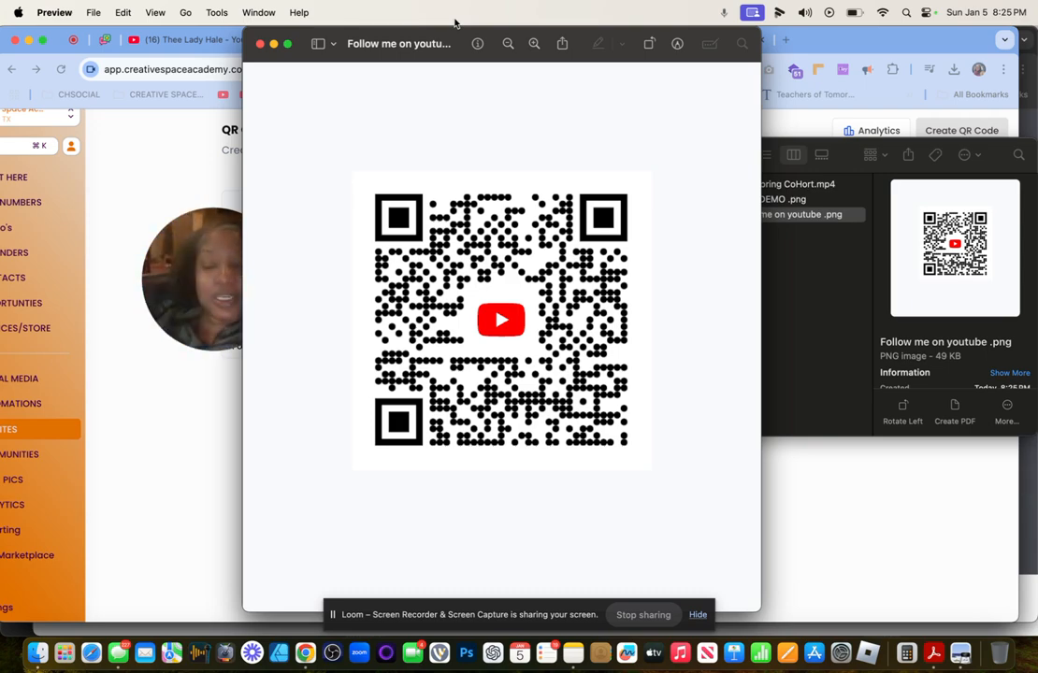
pyautogui.click(259, 44)
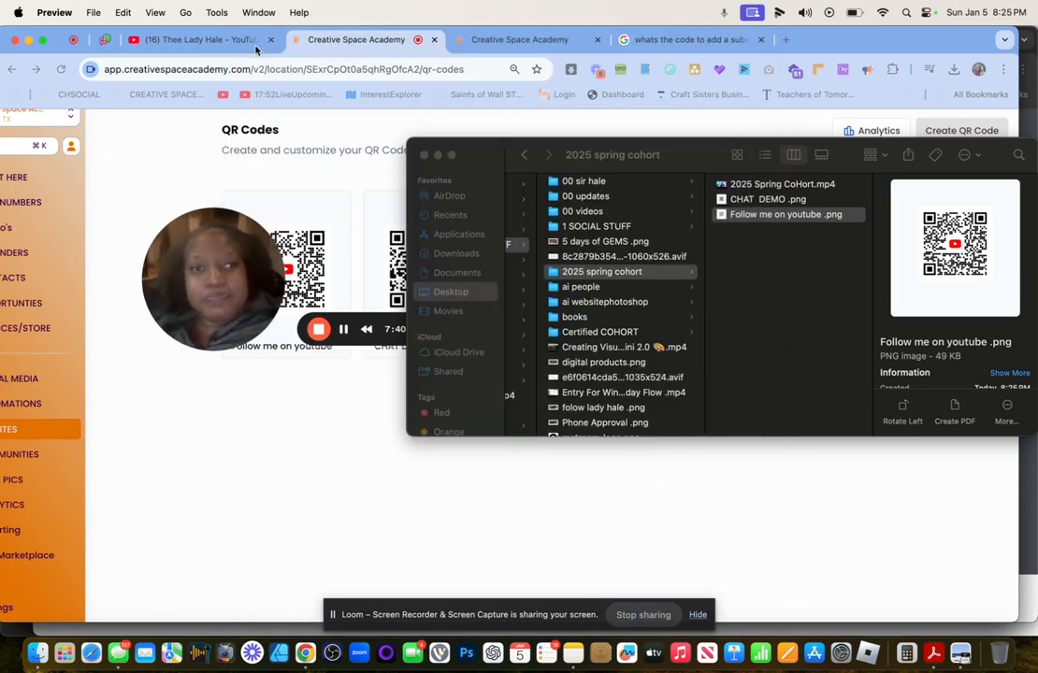
pyautogui.click(423, 155)
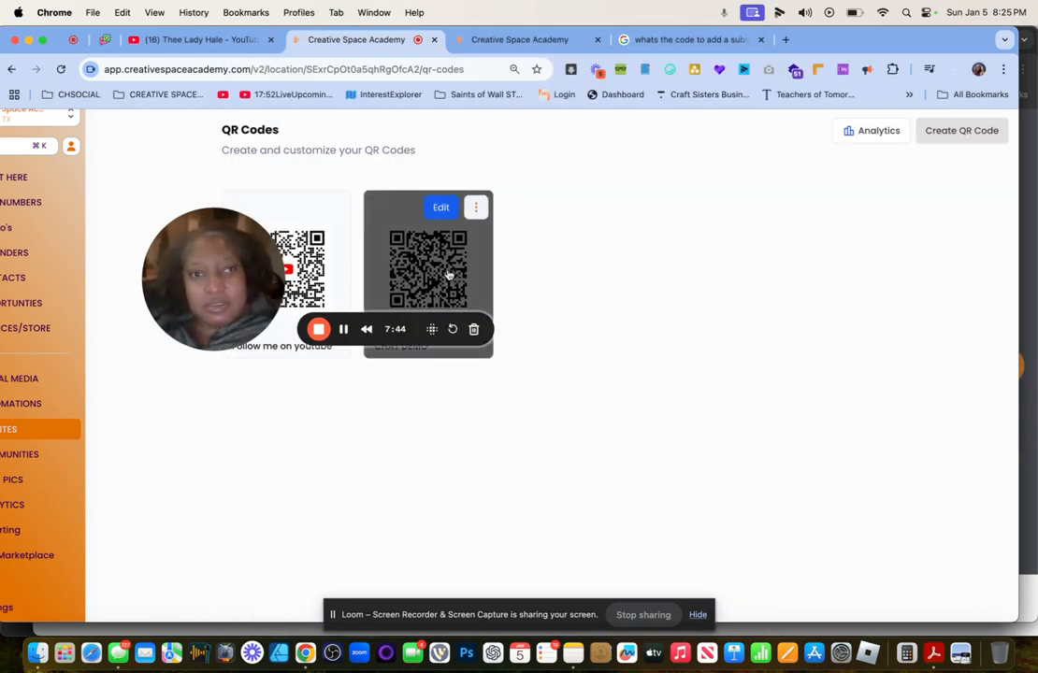
# Open the downloaded "CHAT DEMO .png" QR code in Preview, view it, and close it.
pyautogui.moveTo(237, 281); pyautogui.dragTo(232, 500)
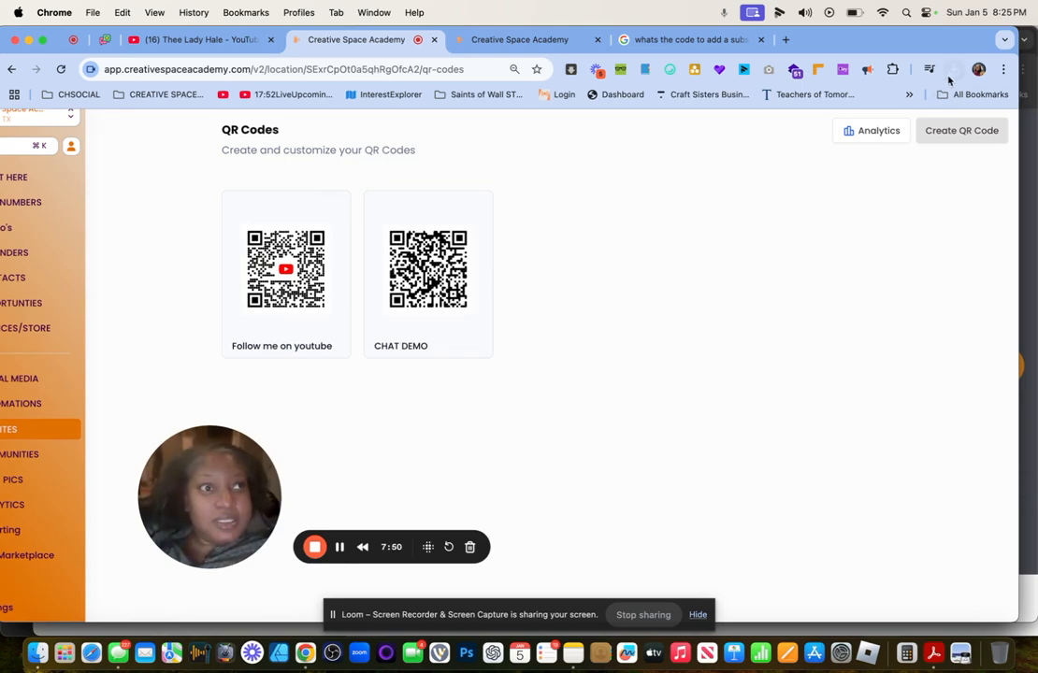
pyautogui.click(825, 166)
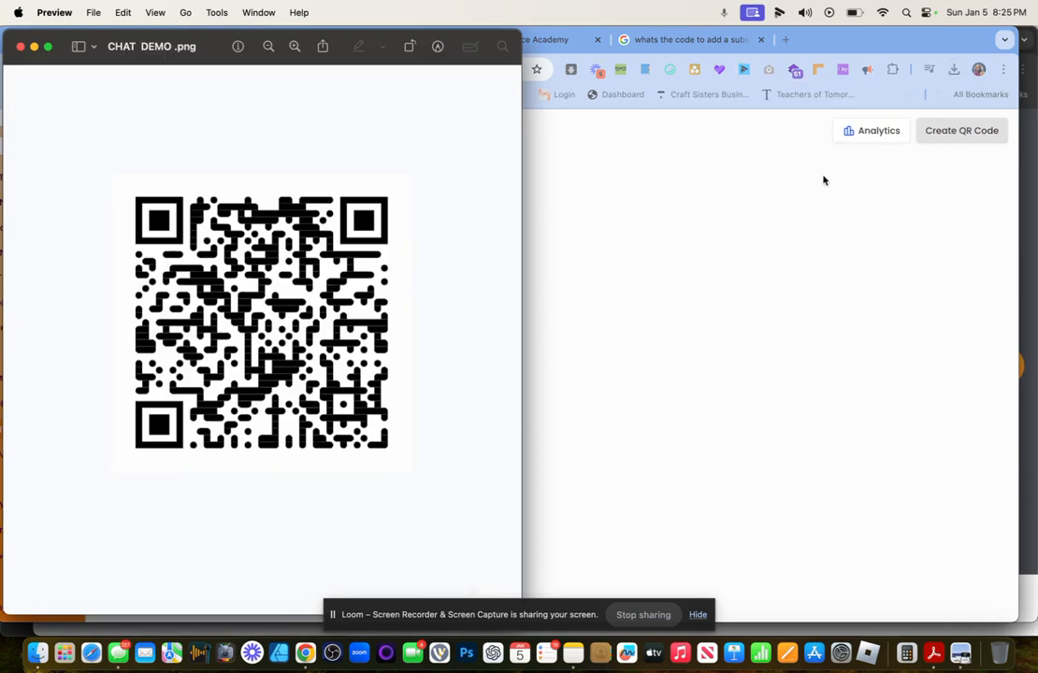
pyautogui.moveTo(181, 37); pyautogui.dragTo(632, 5)
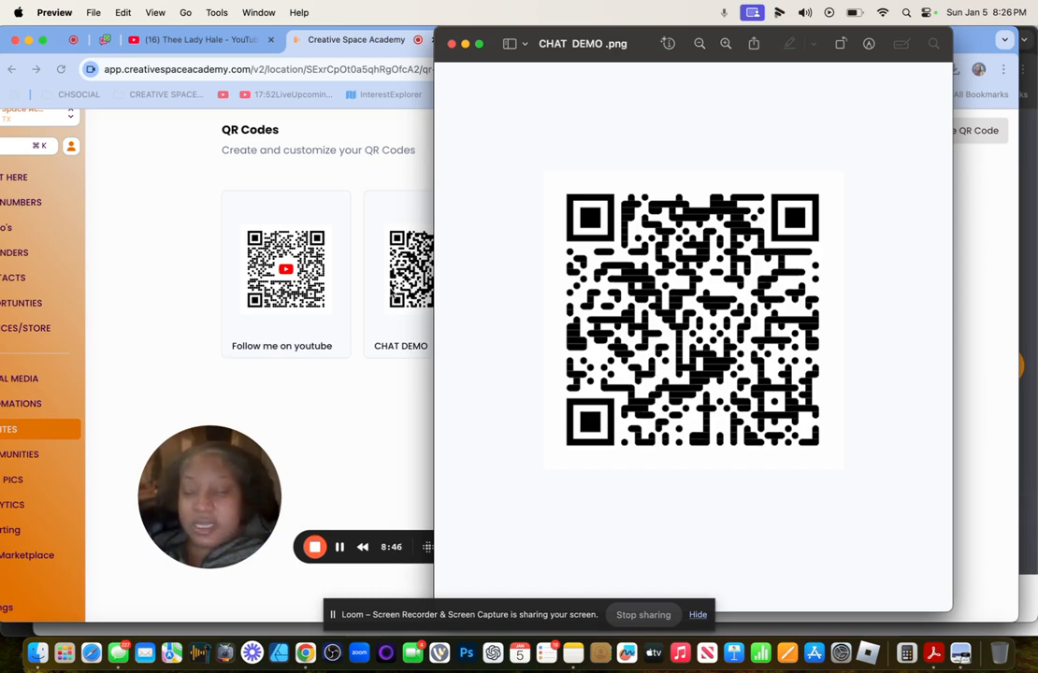
pyautogui.click(450, 44)
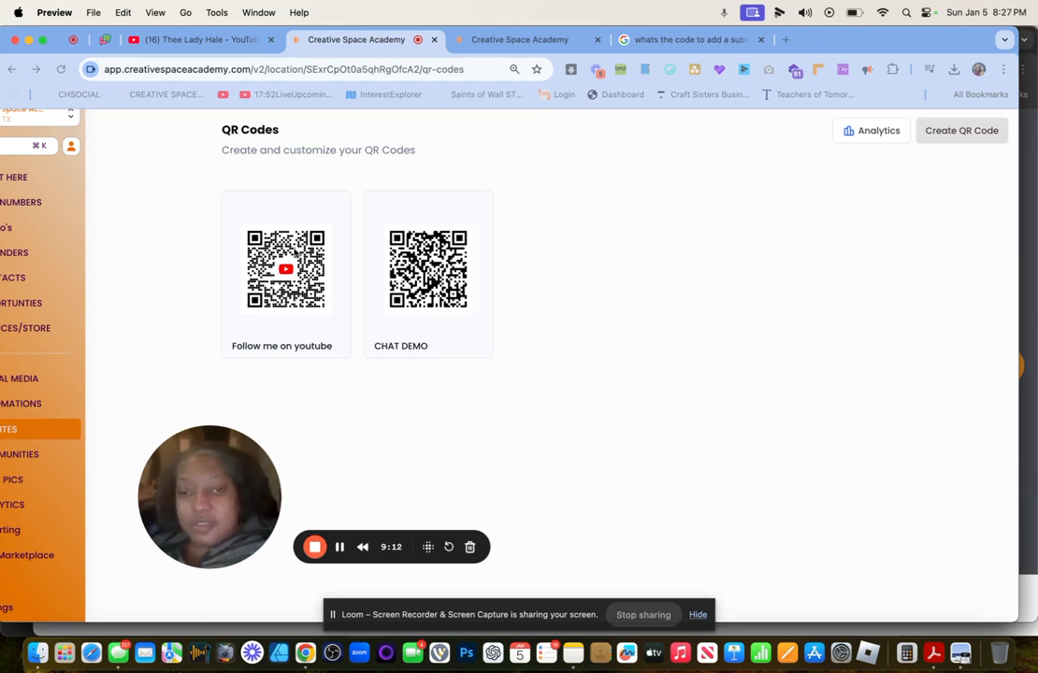
pyautogui.hscroll(-3, 162, 294)
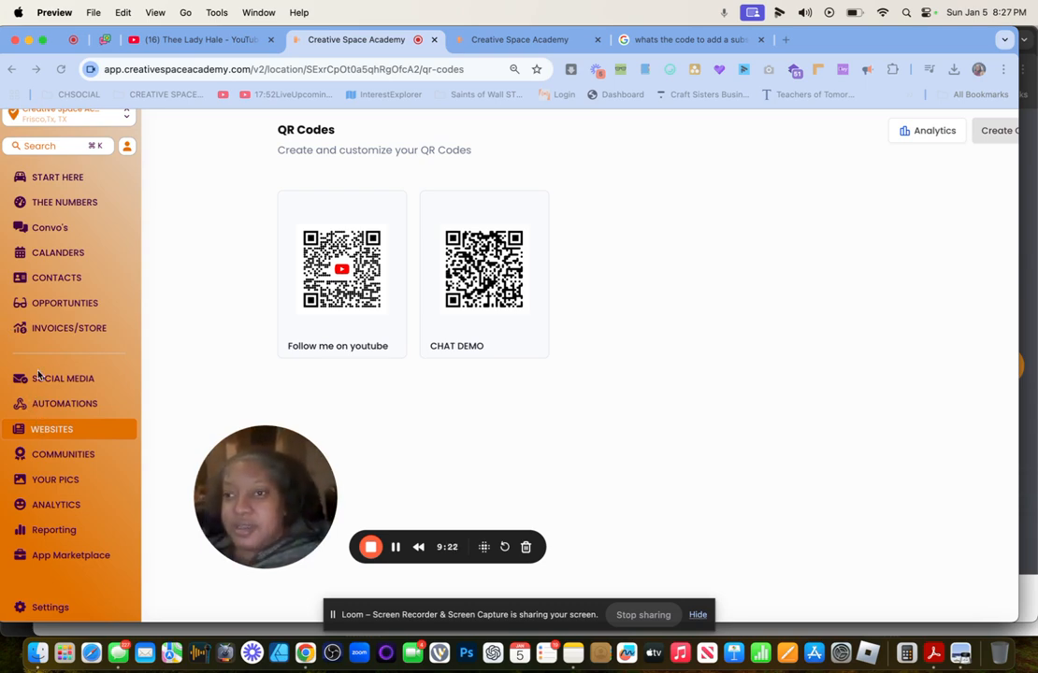
pyautogui.click(43, 406)
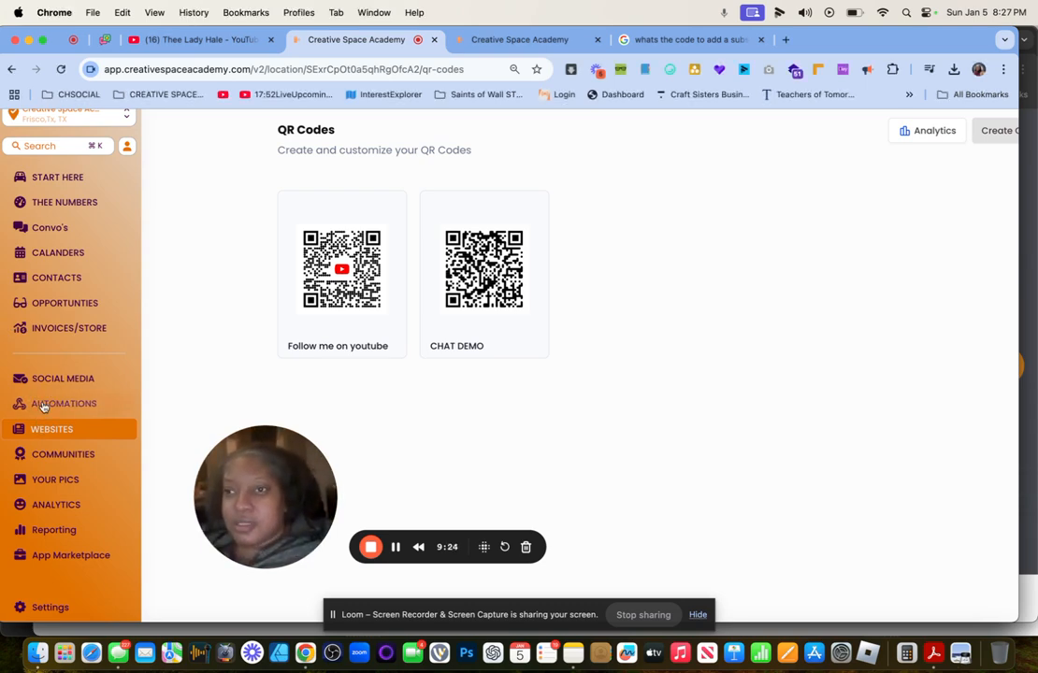
pyautogui.click(43, 407)
pyautogui.scroll(1, 319, 317)
pyautogui.scroll(-1, 318, 317)
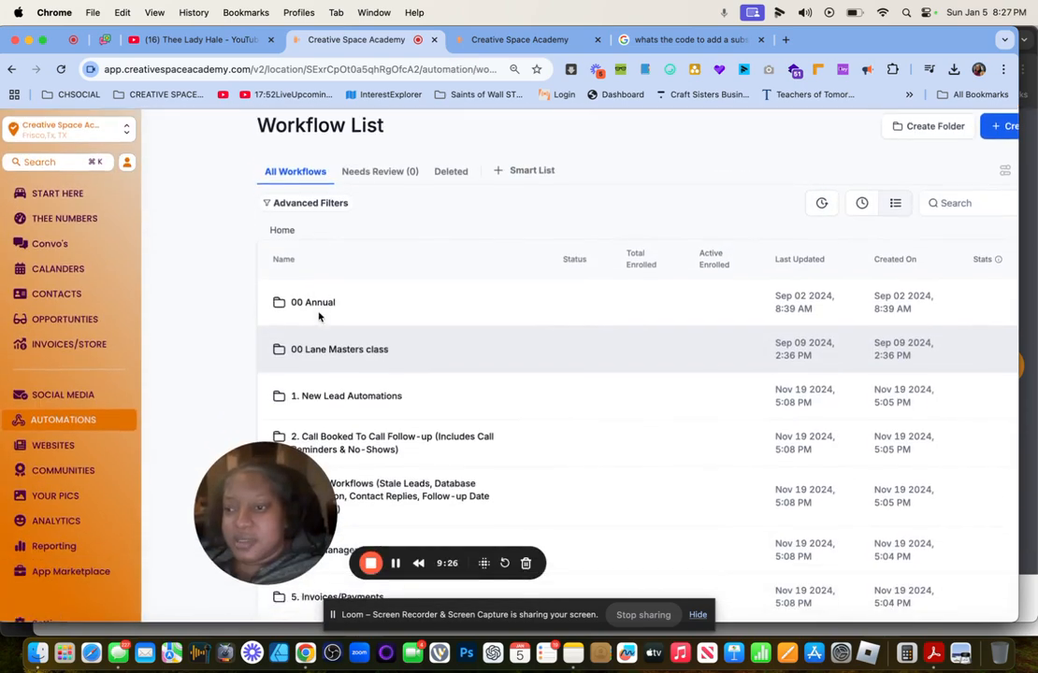
# Go to the Social Media marketing section and open the email campaigns list.
pyautogui.click(64, 389)
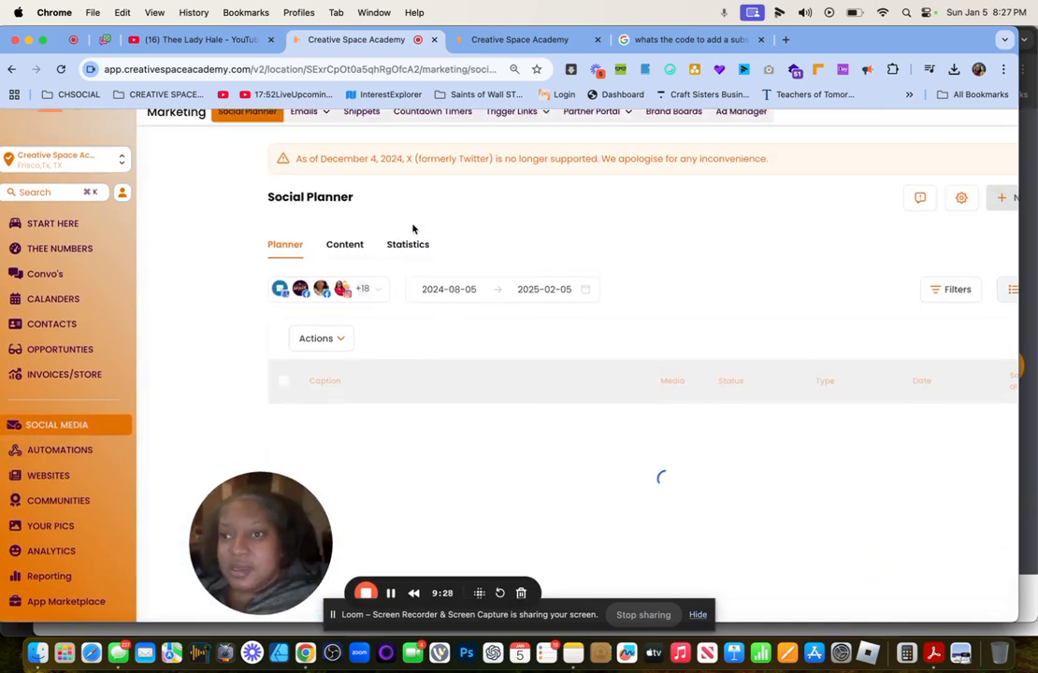
pyautogui.scroll(-2, 359, 458)
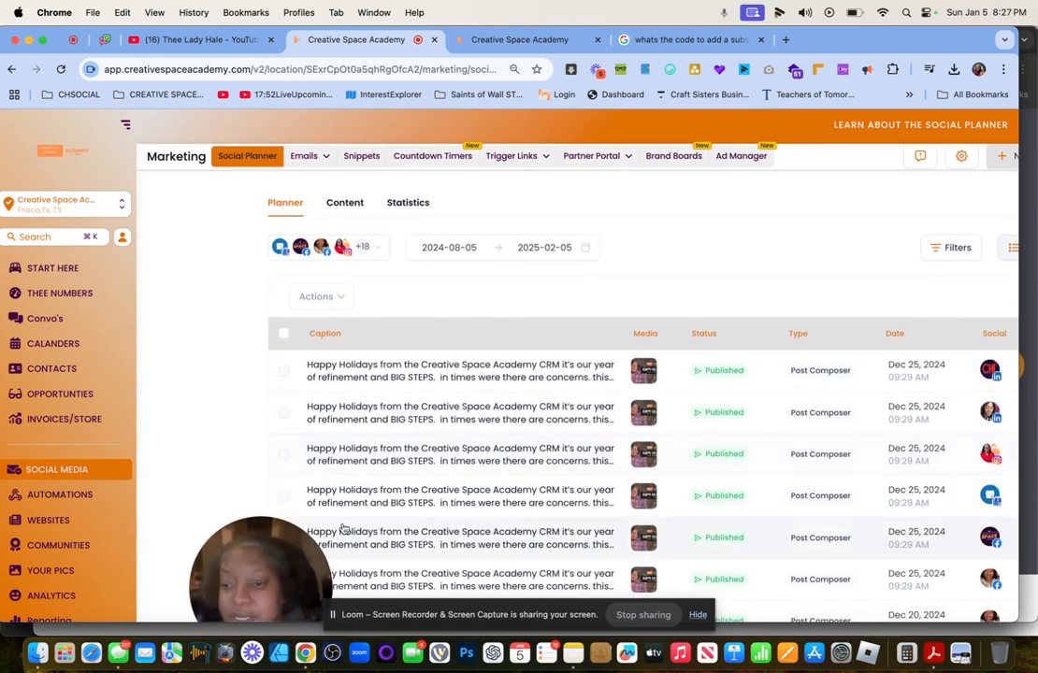
pyautogui.moveTo(279, 559); pyautogui.dragTo(151, 485)
pyautogui.scroll(1, 364, 341)
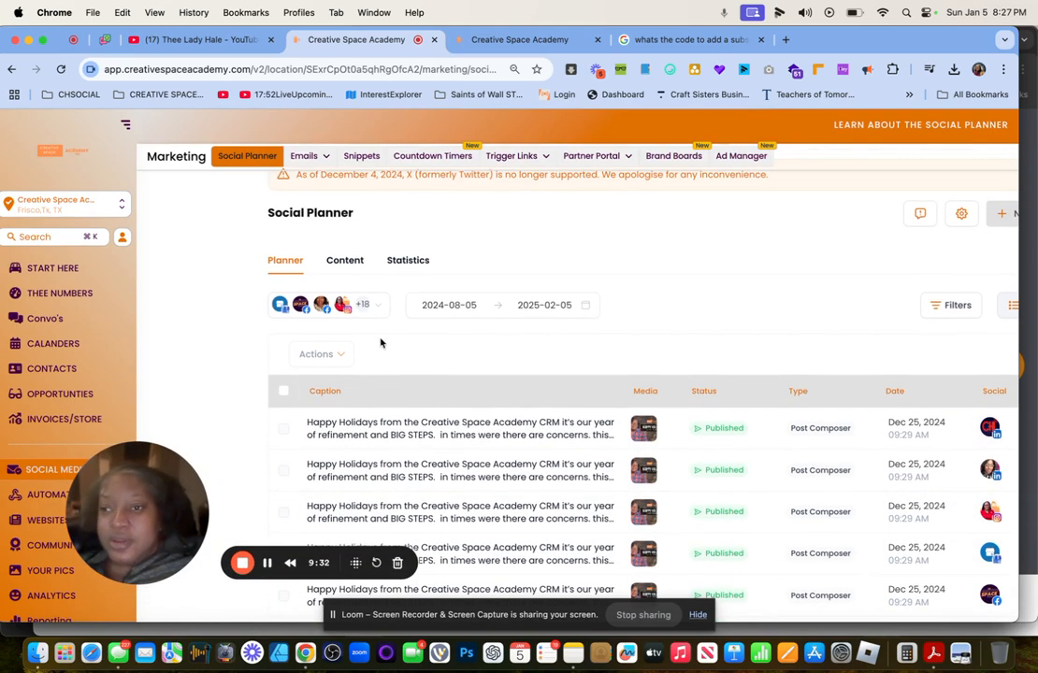
pyautogui.moveTo(329, 155)
pyautogui.click(312, 180)
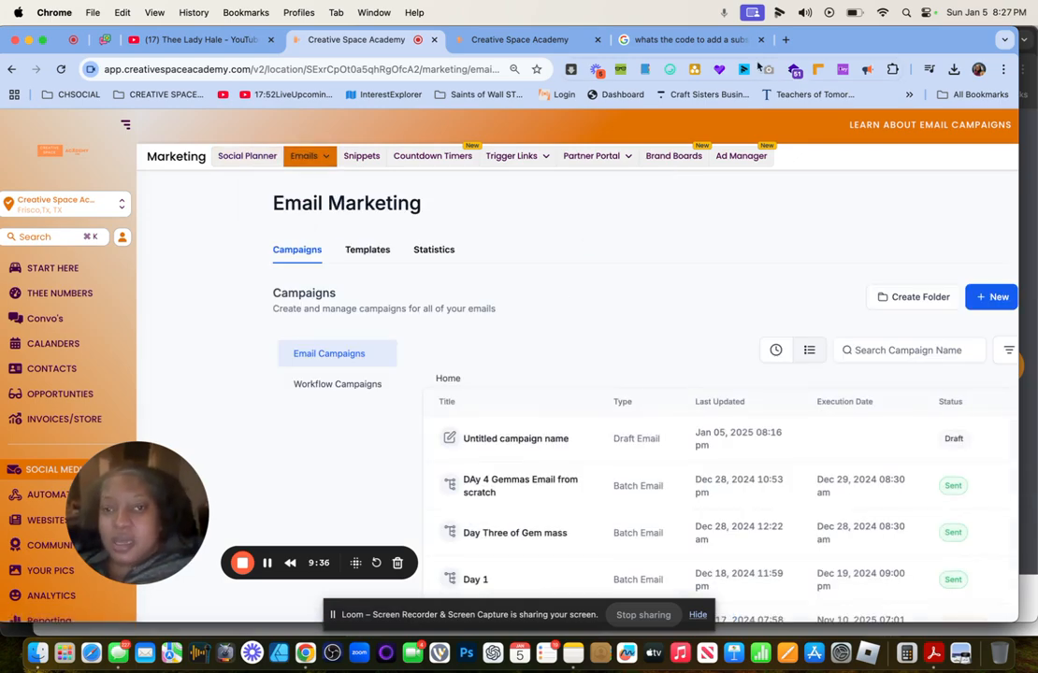
# Start a new email campaign and bring up the saved email templates.
pyautogui.moveTo(894, 40); pyautogui.dragTo(869, 6)
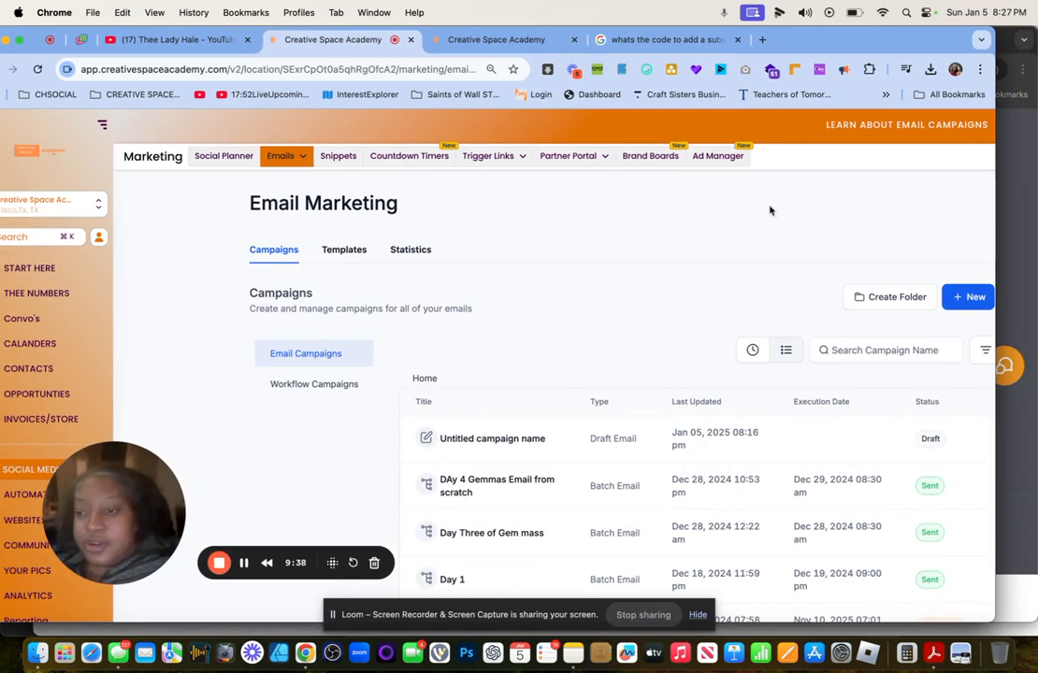
pyautogui.hscroll(2, 704, 292)
pyautogui.hscroll(-2, 704, 292)
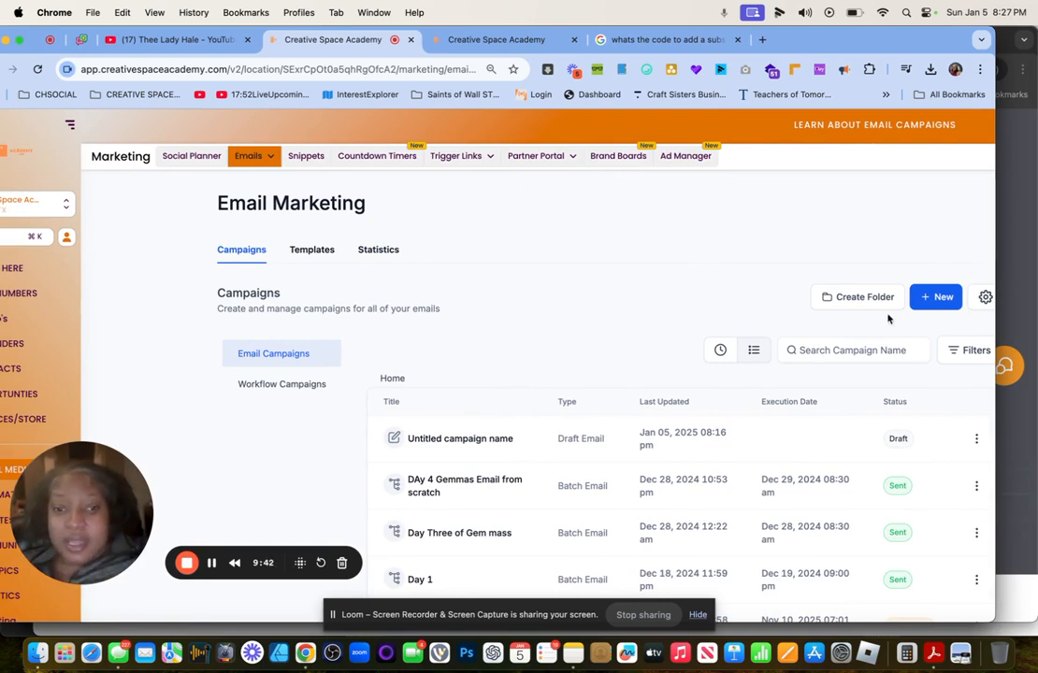
pyautogui.click(938, 301)
pyautogui.click(909, 271)
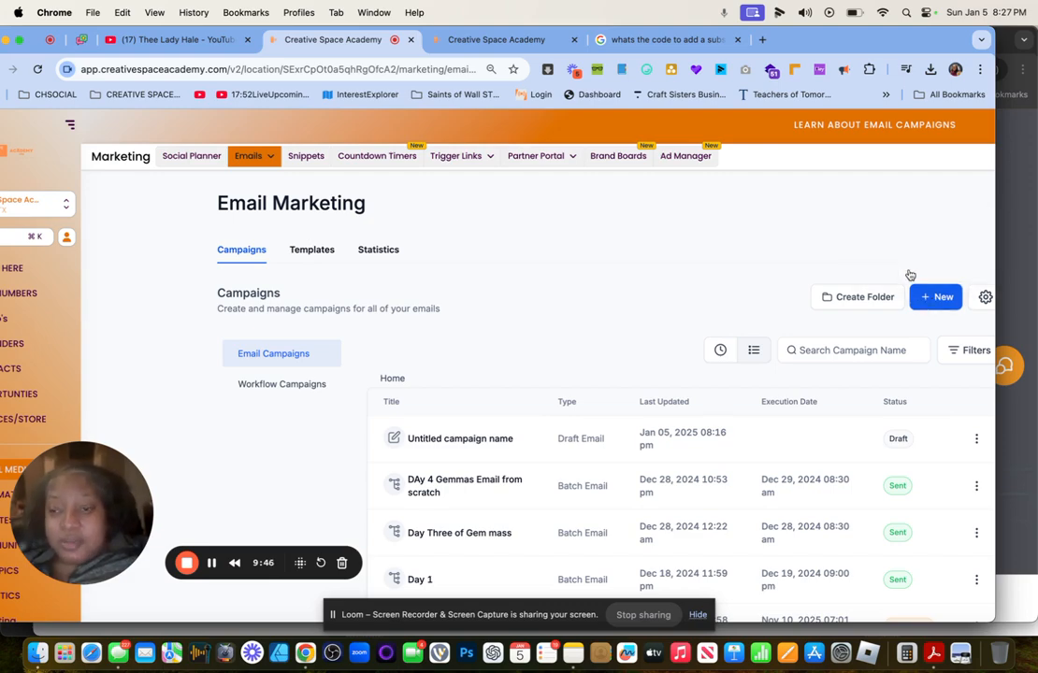
# Browse to the third page of the email templates and open the COHORT TEMPLATES folder.
pyautogui.scroll(-5, 423, 388)
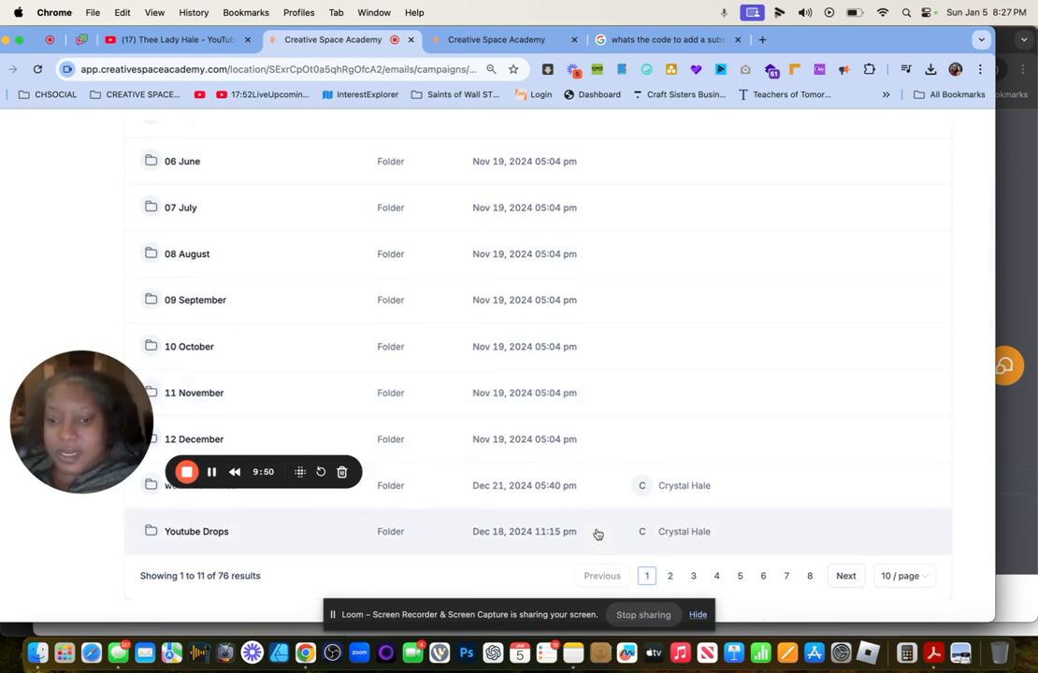
pyautogui.click(670, 576)
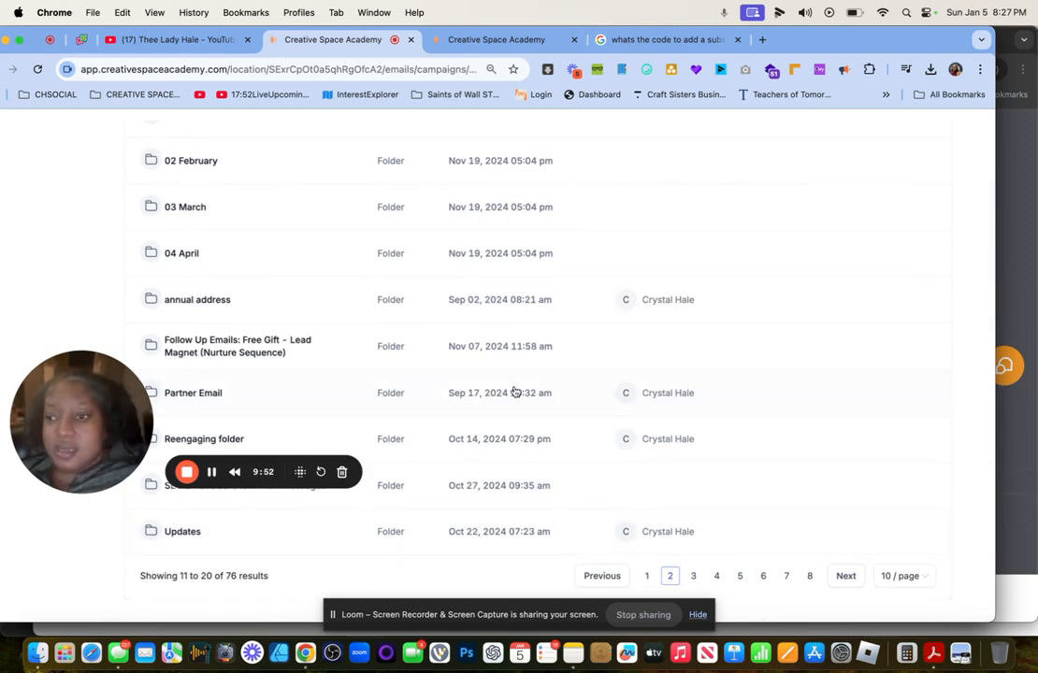
pyautogui.scroll(3, 514, 394)
pyautogui.scroll(-2, 514, 391)
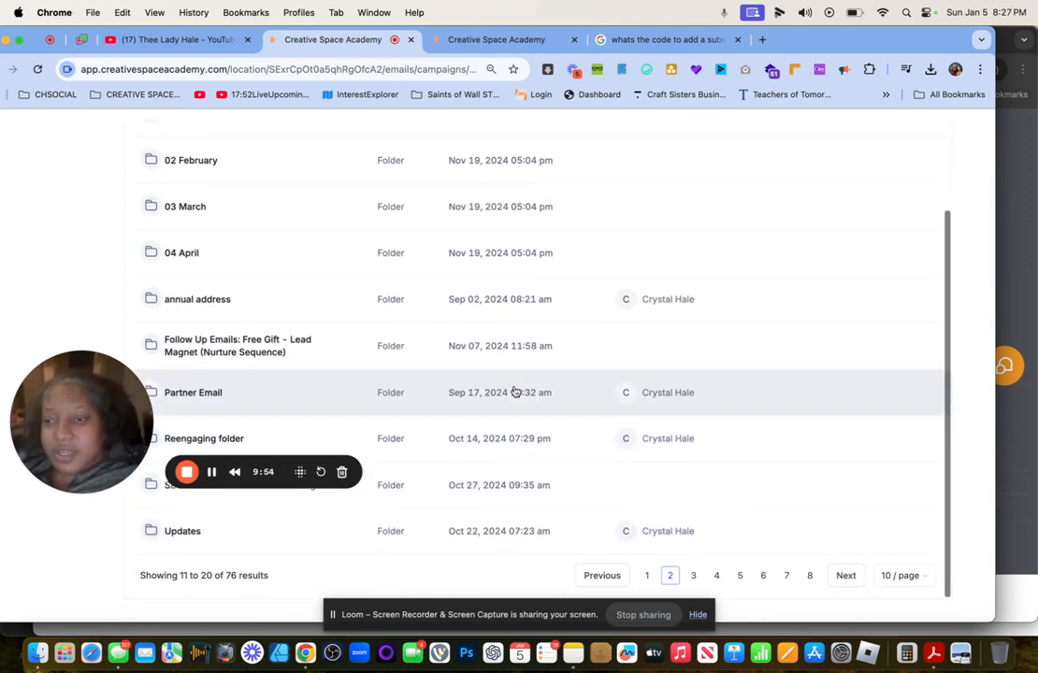
pyautogui.click(691, 576)
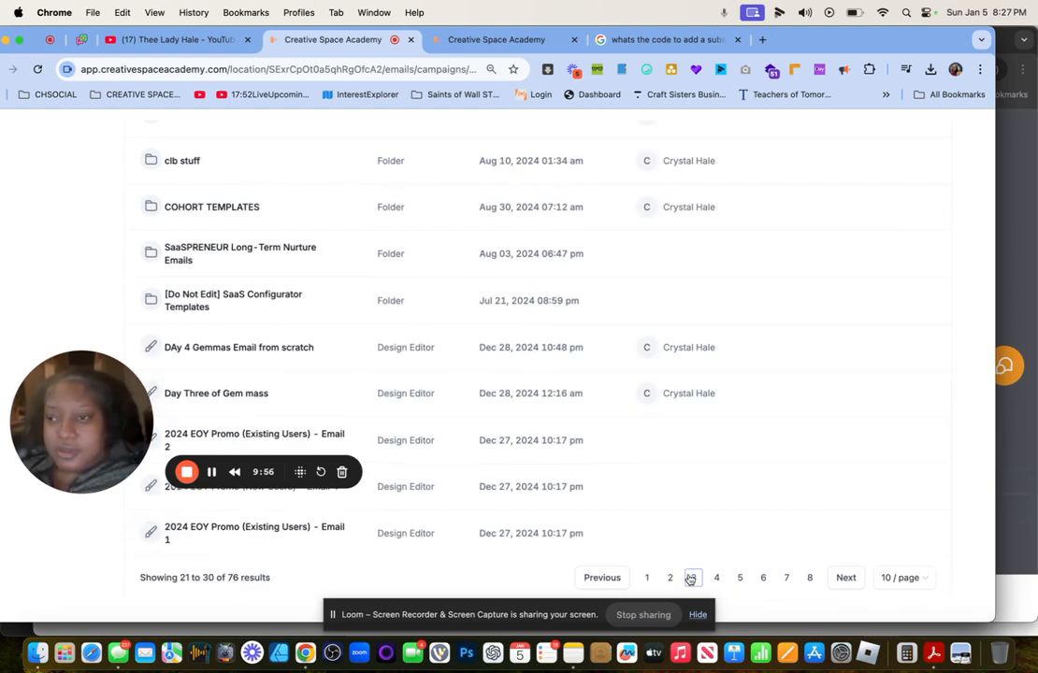
pyautogui.click(165, 210)
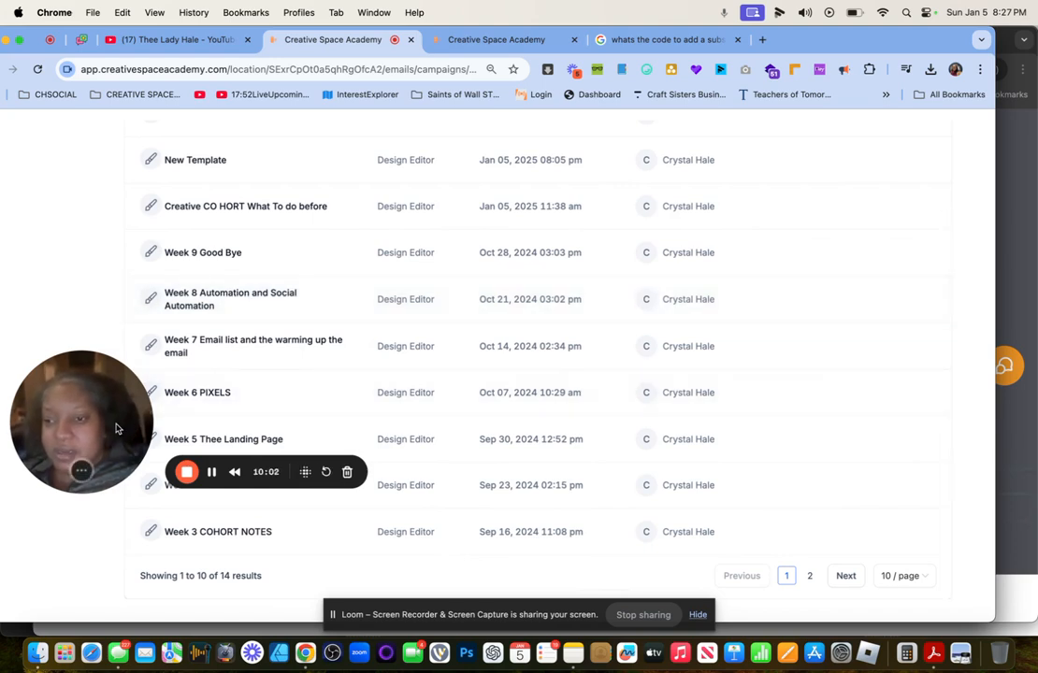
# Open the Week 3 COHORT NOTES template in the email editor and highlight its Meeting Purpose section.
pyautogui.moveTo(116, 428); pyautogui.dragTo(342, 417)
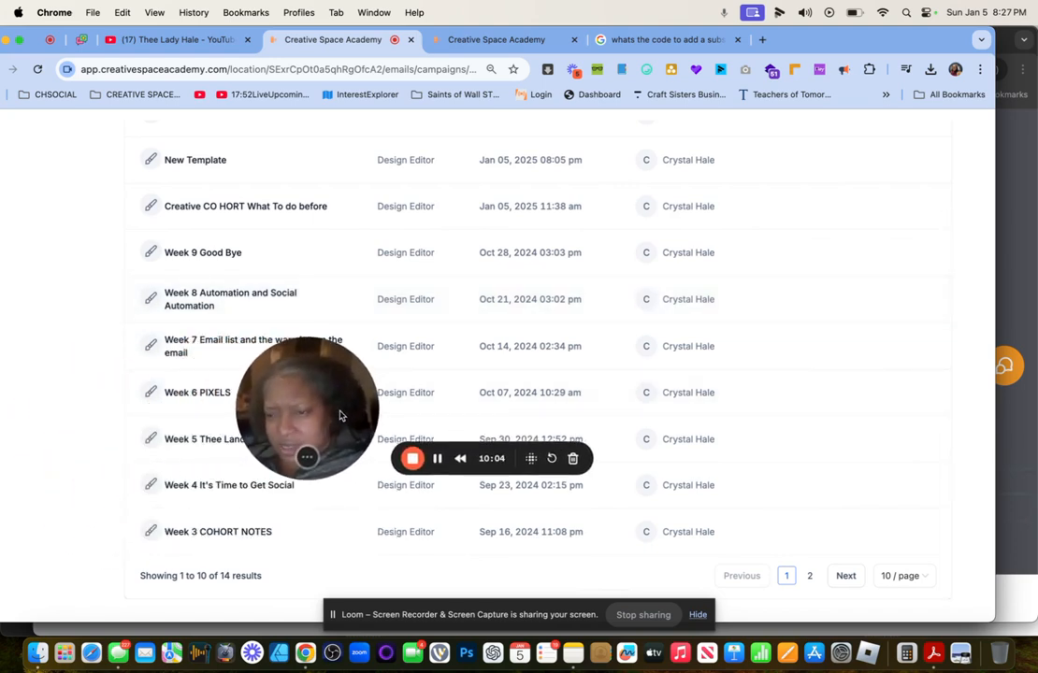
pyautogui.scroll(3, 250, 335)
pyautogui.scroll(-3, 251, 334)
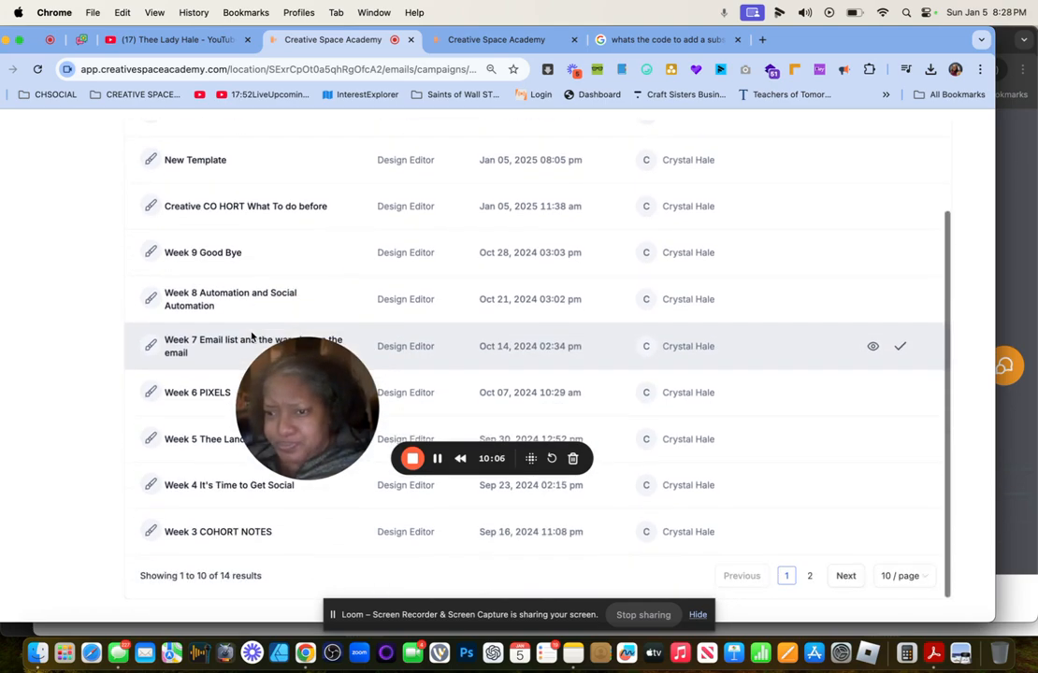
pyautogui.click(181, 533)
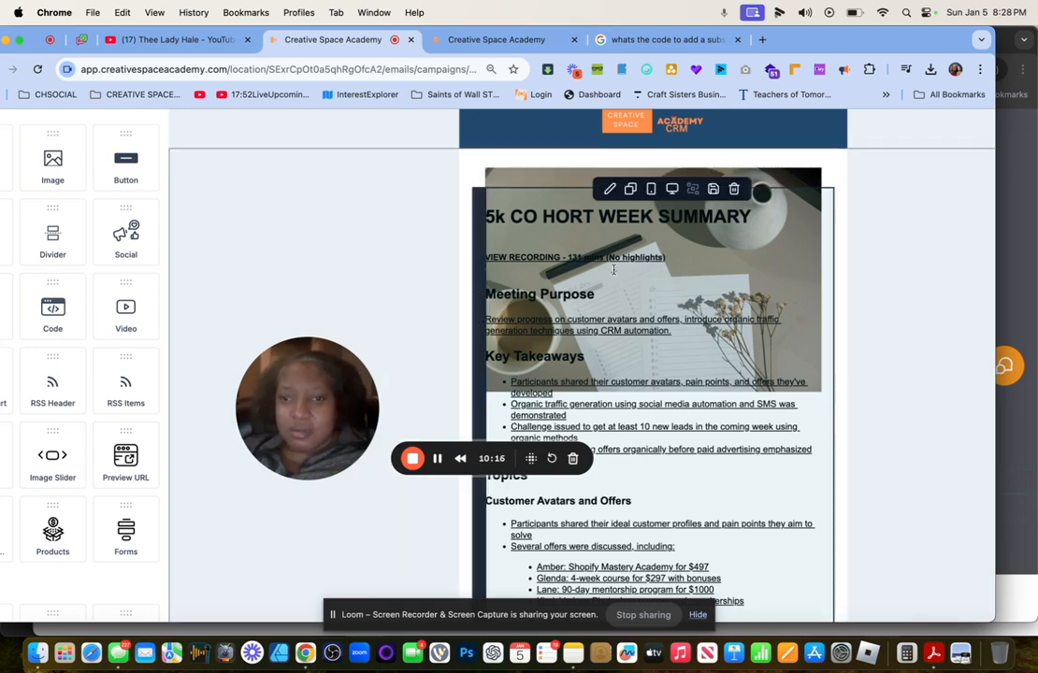
pyautogui.moveTo(673, 332); pyautogui.dragTo(483, 291)
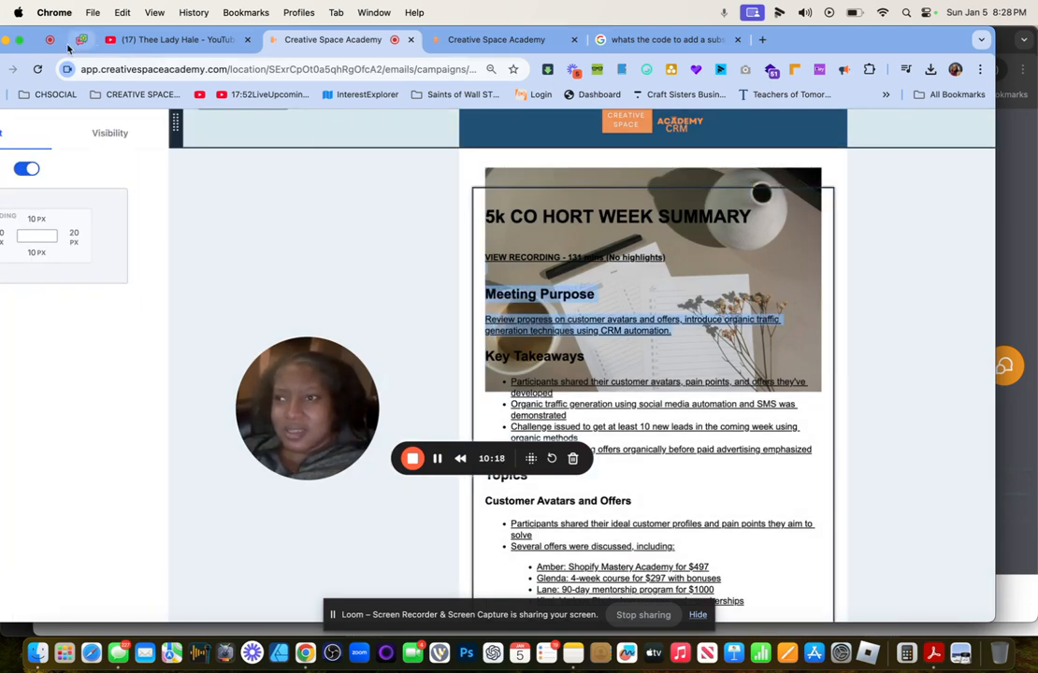
# Leave the email editor and return to the COHORT TEMPLATES list.
pyautogui.moveTo(32, 31); pyautogui.dragTo(149, 33)
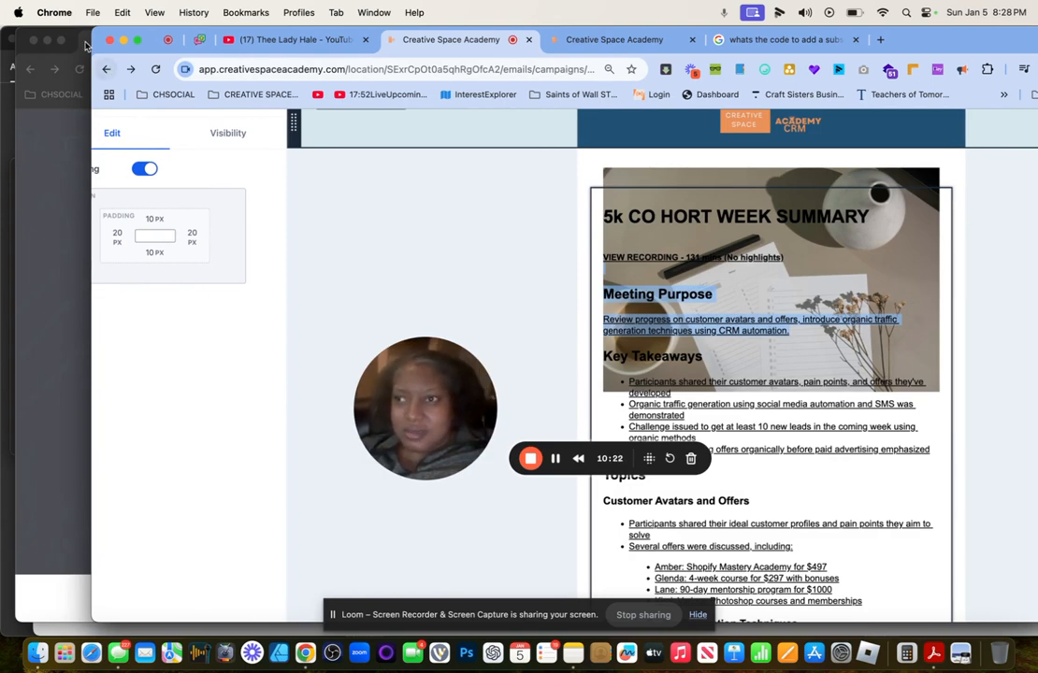
pyautogui.moveTo(91, 37); pyautogui.dragTo(32, 38)
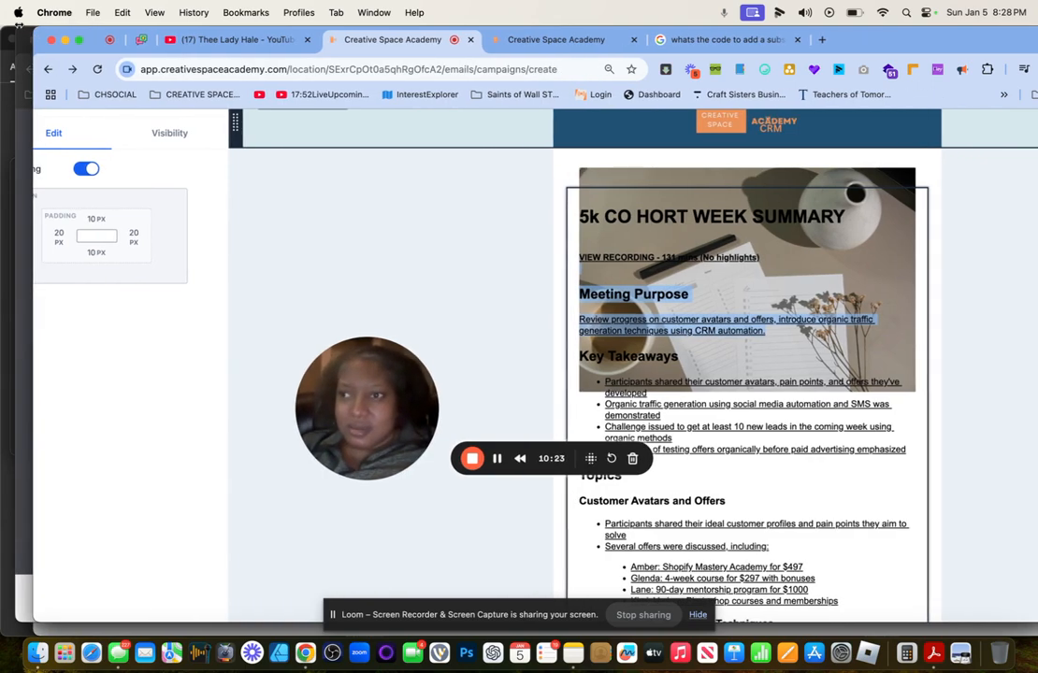
pyautogui.click(48, 70)
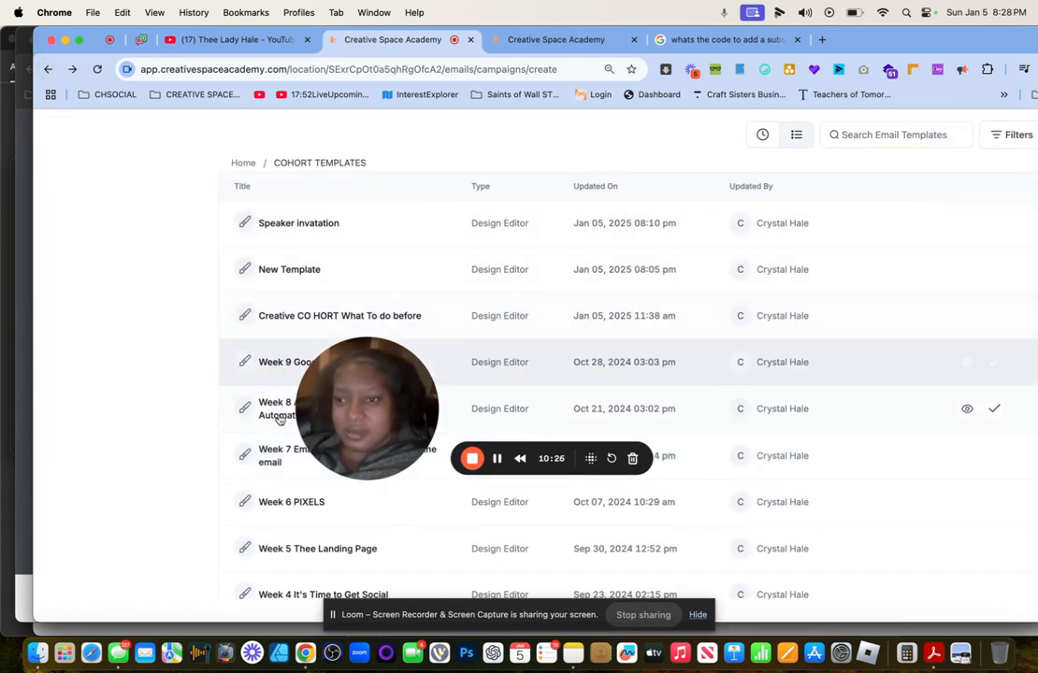
# Open the Week 6 PIXELS template in the email editor, look over its content and proceed to its sending and scheduling settings.
pyautogui.click(271, 510)
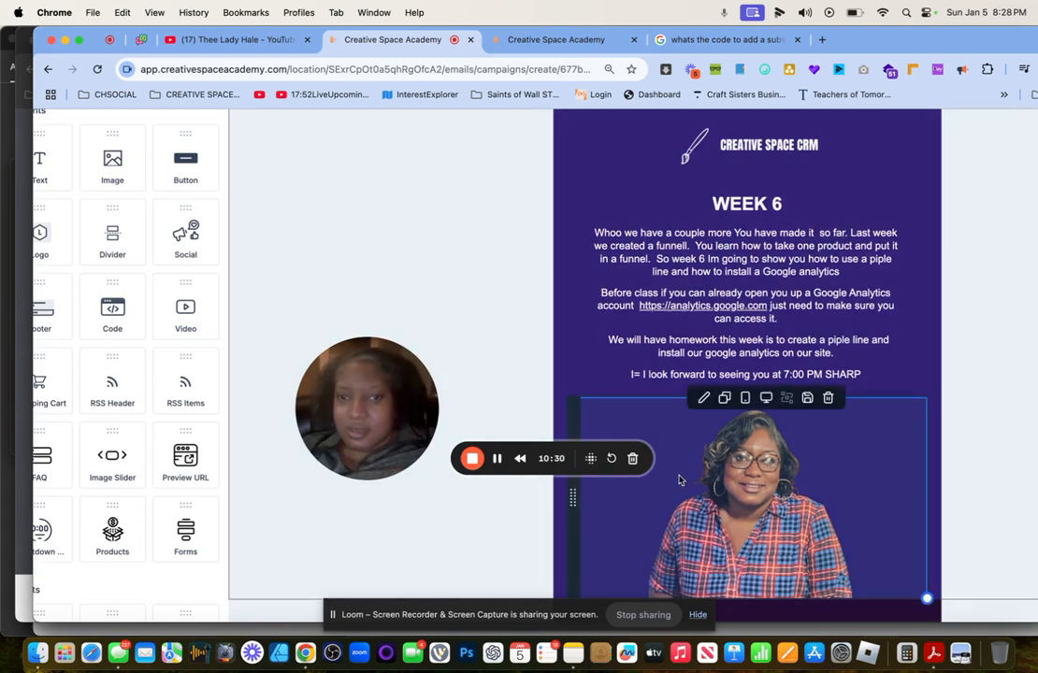
pyautogui.scroll(-3, 689, 374)
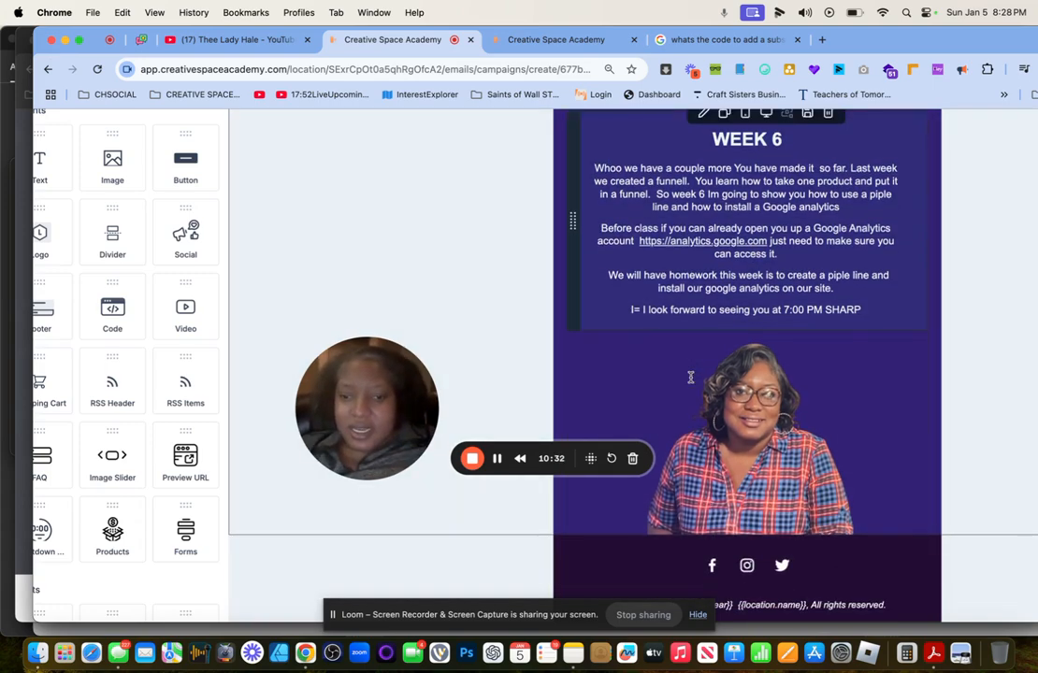
pyautogui.scroll(3, 690, 377)
pyautogui.scroll(2, 854, 194)
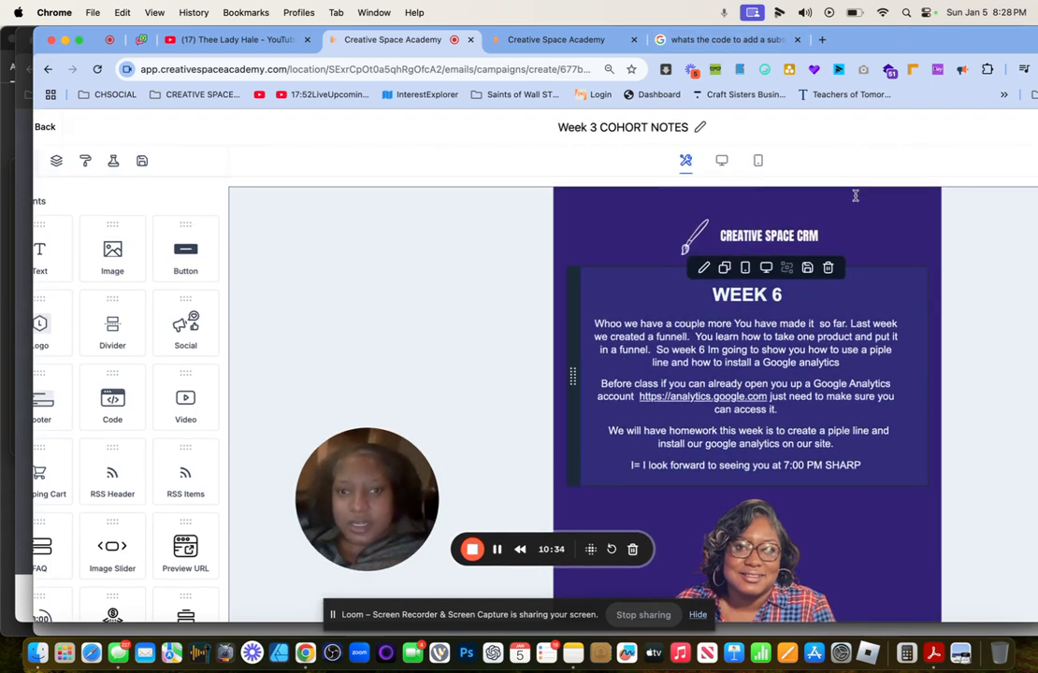
pyautogui.hscroll(3, 933, 123)
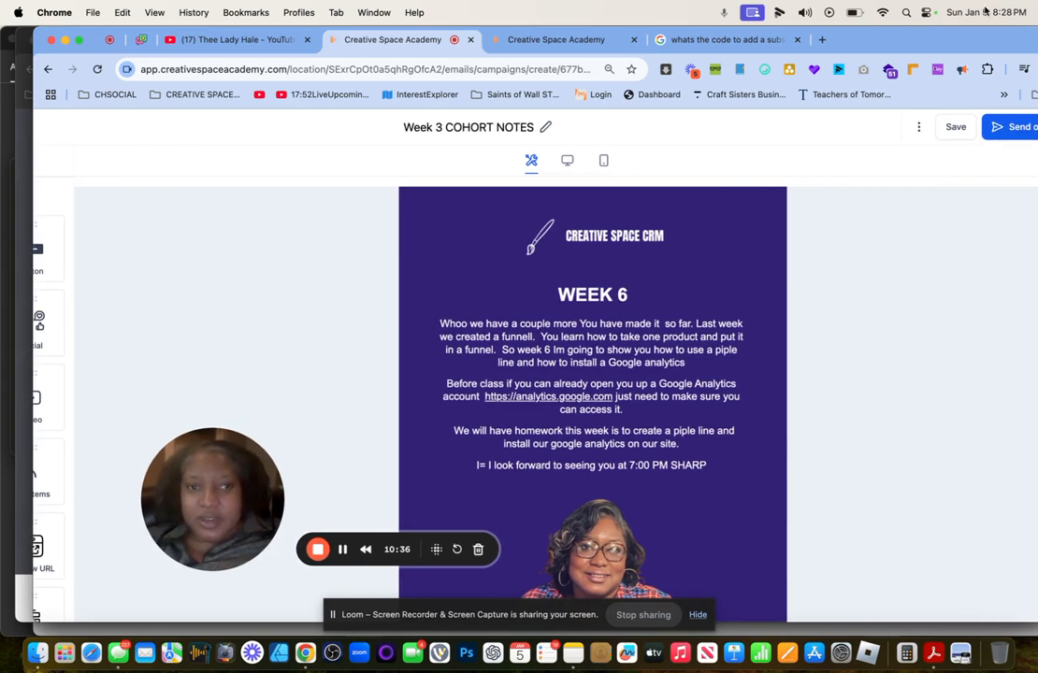
pyautogui.hscroll(2, 954, 39)
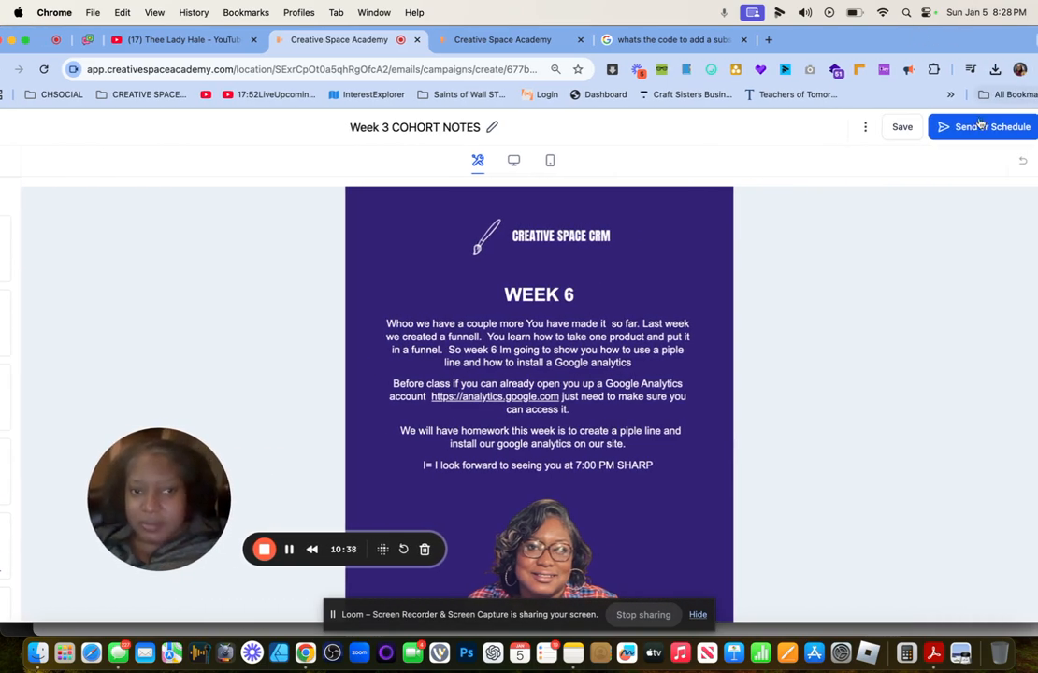
pyautogui.click(977, 126)
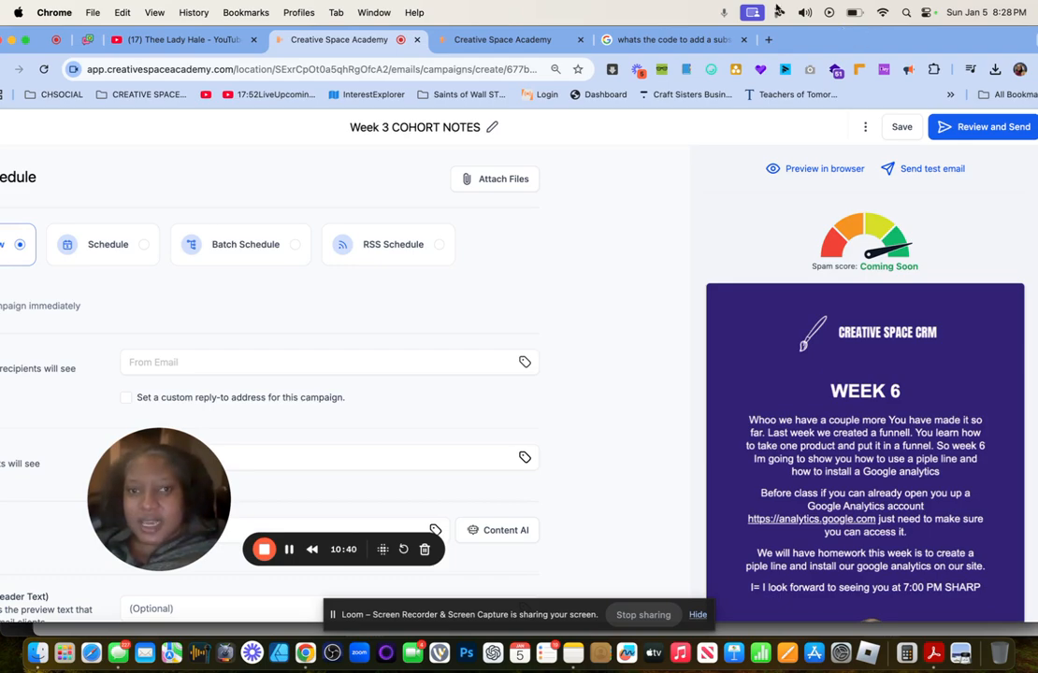
# Turn on Track clicks and Add tags for the campaign, with UTM Tracking switched off.
pyautogui.moveTo(812, 46); pyautogui.dragTo(917, 21)
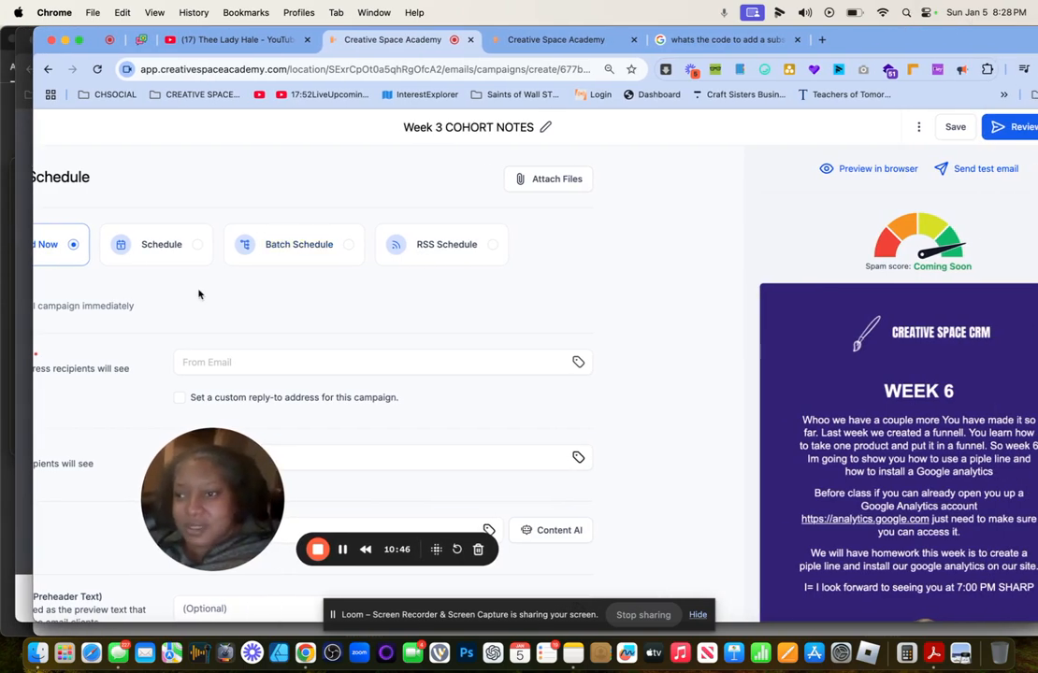
pyautogui.hscroll(-1, 199, 294)
pyautogui.scroll(-5, 265, 384)
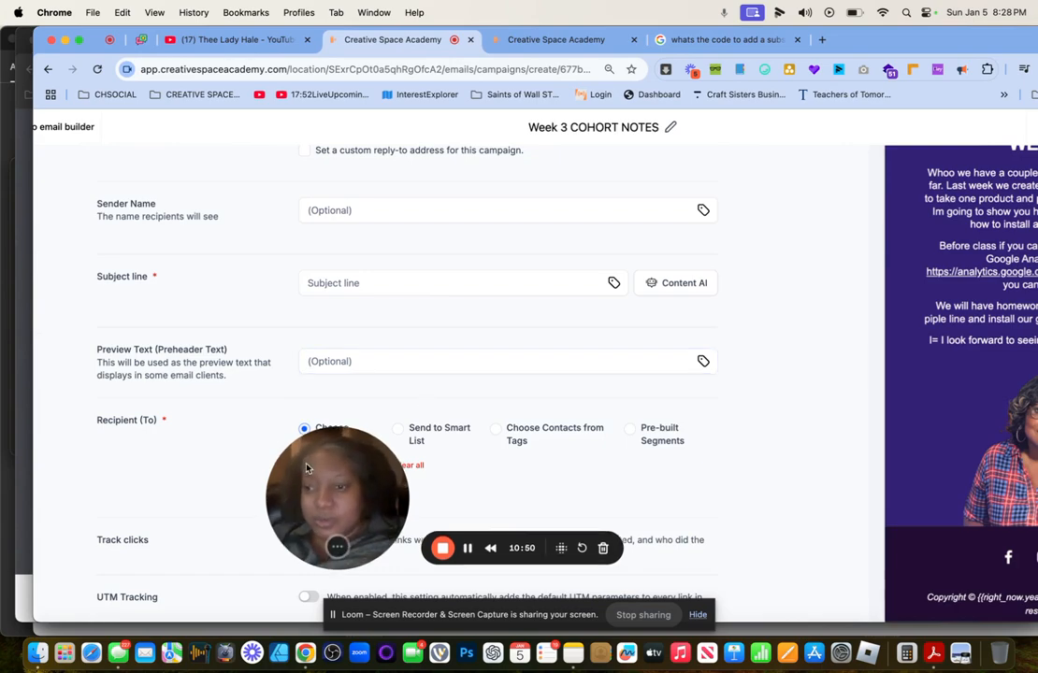
pyautogui.moveTo(305, 467); pyautogui.dragTo(487, 334)
pyautogui.scroll(-2, 232, 430)
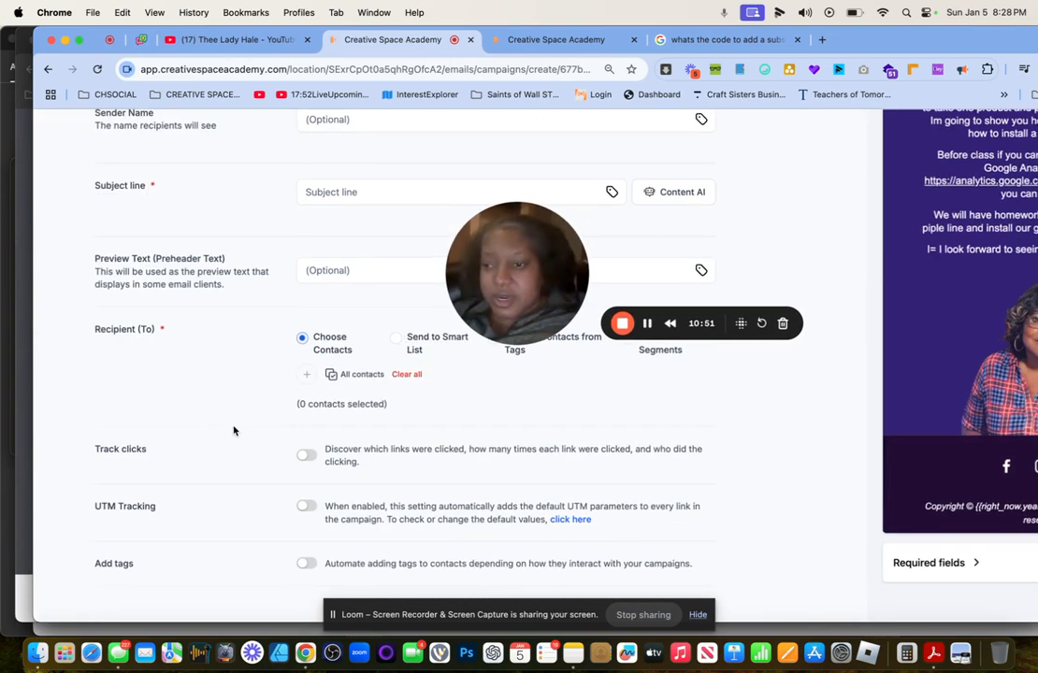
pyautogui.click(301, 457)
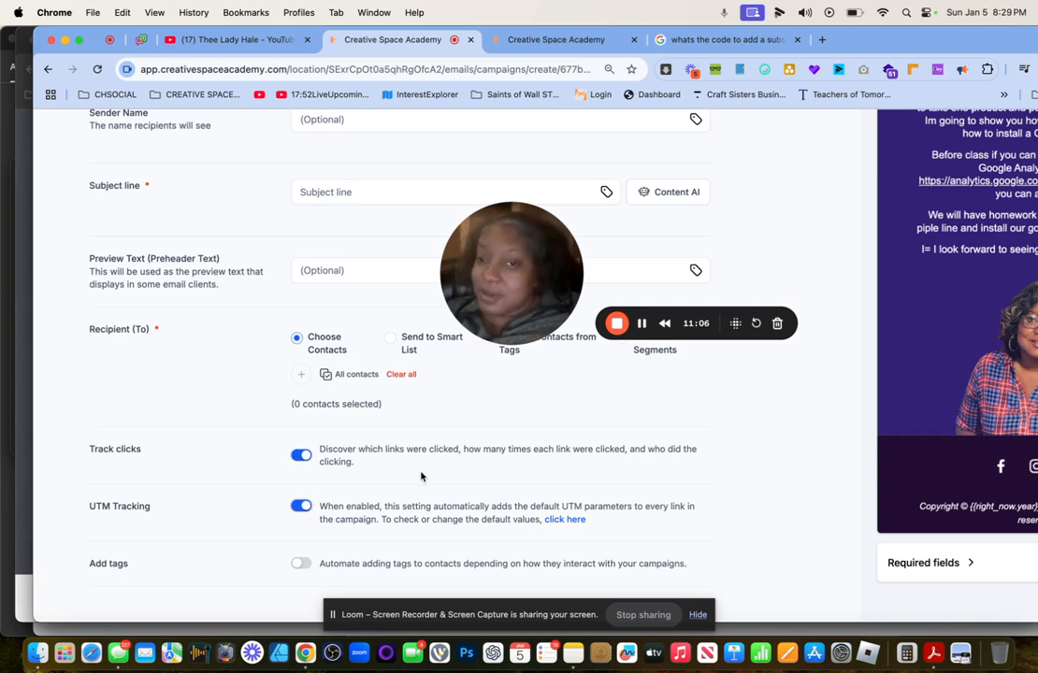
pyautogui.click(301, 508)
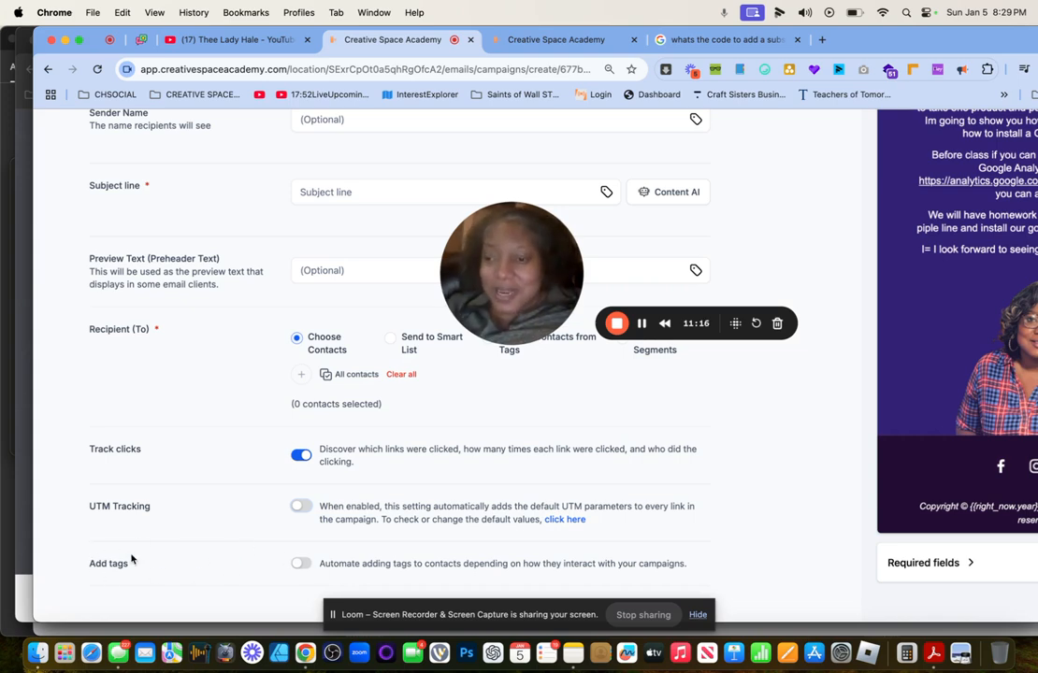
pyautogui.click(300, 564)
pyautogui.scroll(-1, 416, 556)
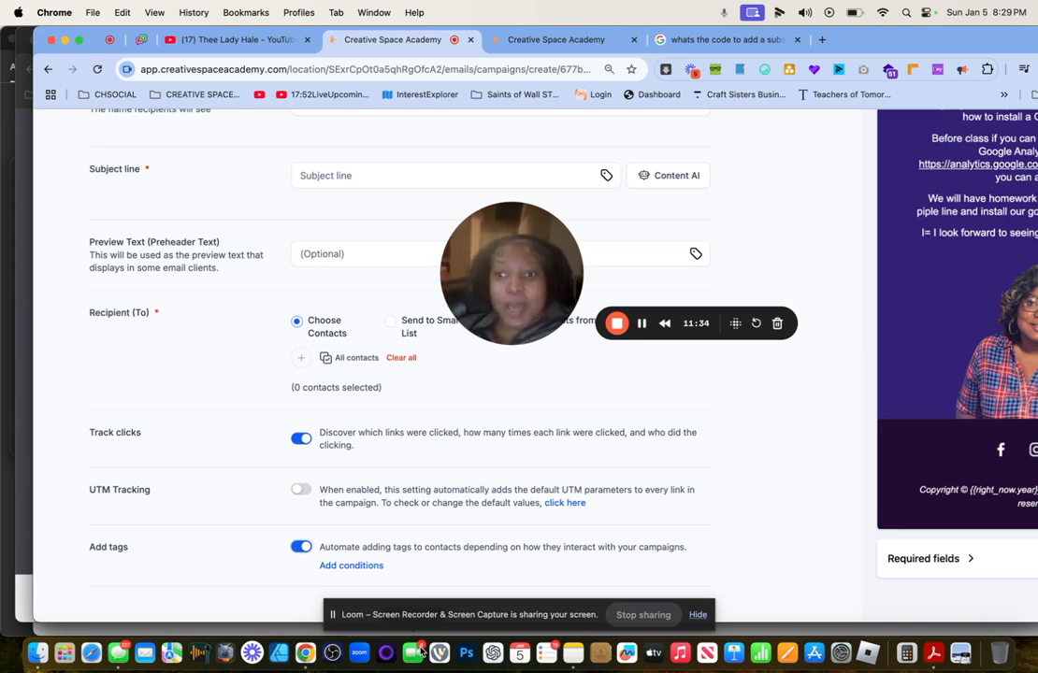
# Start a tag condition of type Contact clicked on a link and review the links offered as its condition.
pyautogui.click(364, 563)
pyautogui.moveTo(498, 258); pyautogui.dragTo(126, 385)
pyautogui.click(430, 322)
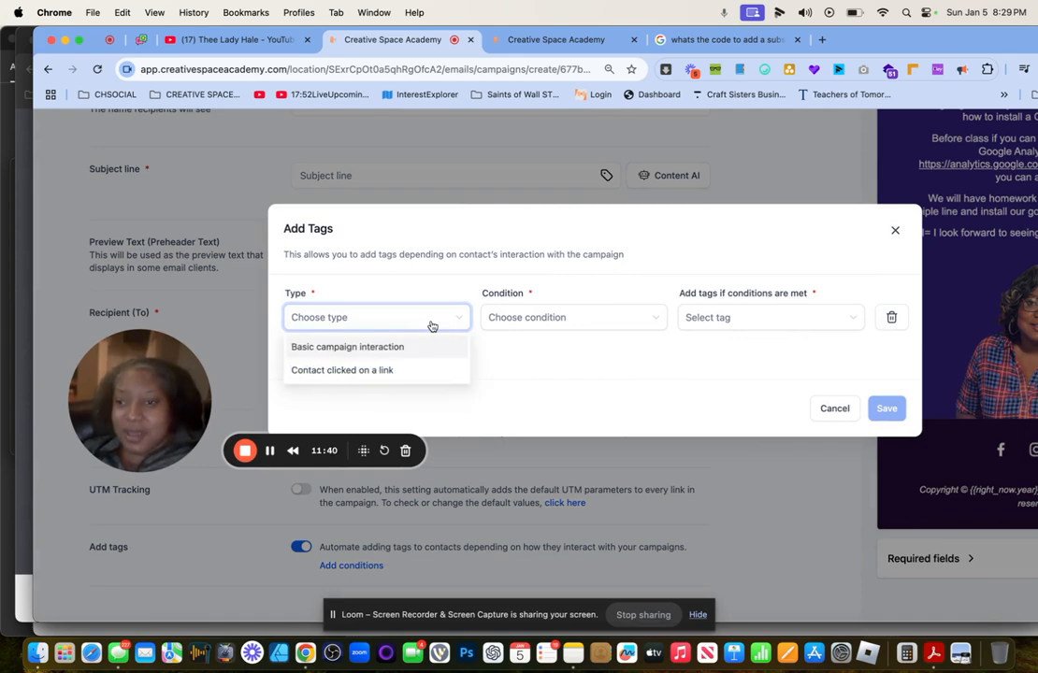
pyautogui.click(385, 371)
pyautogui.click(562, 317)
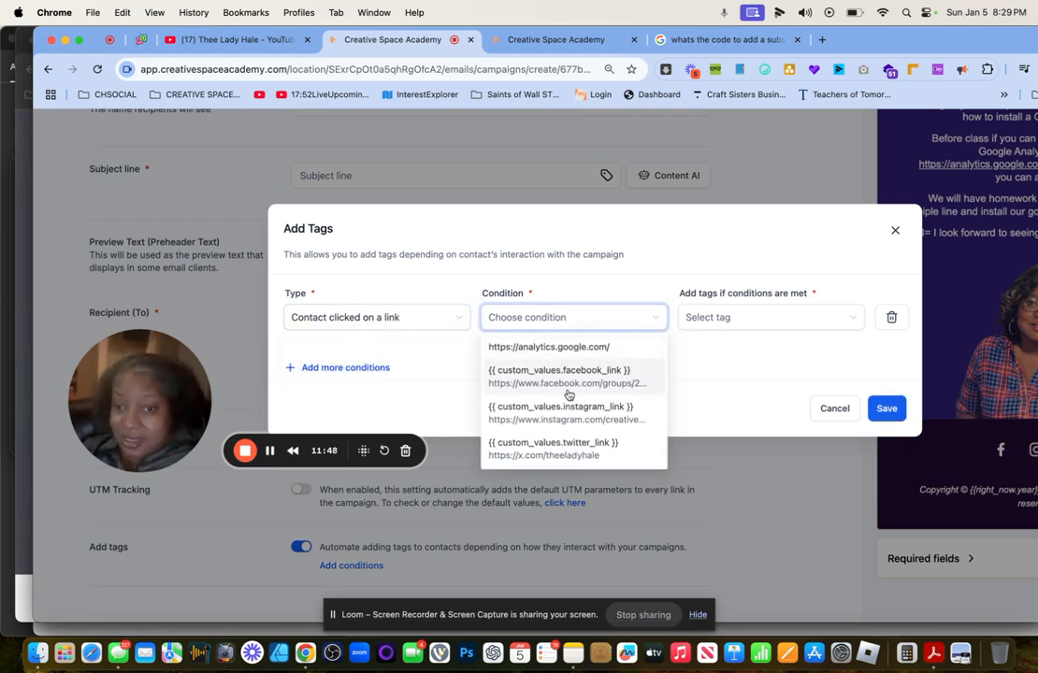
pyautogui.scroll(3, 569, 394)
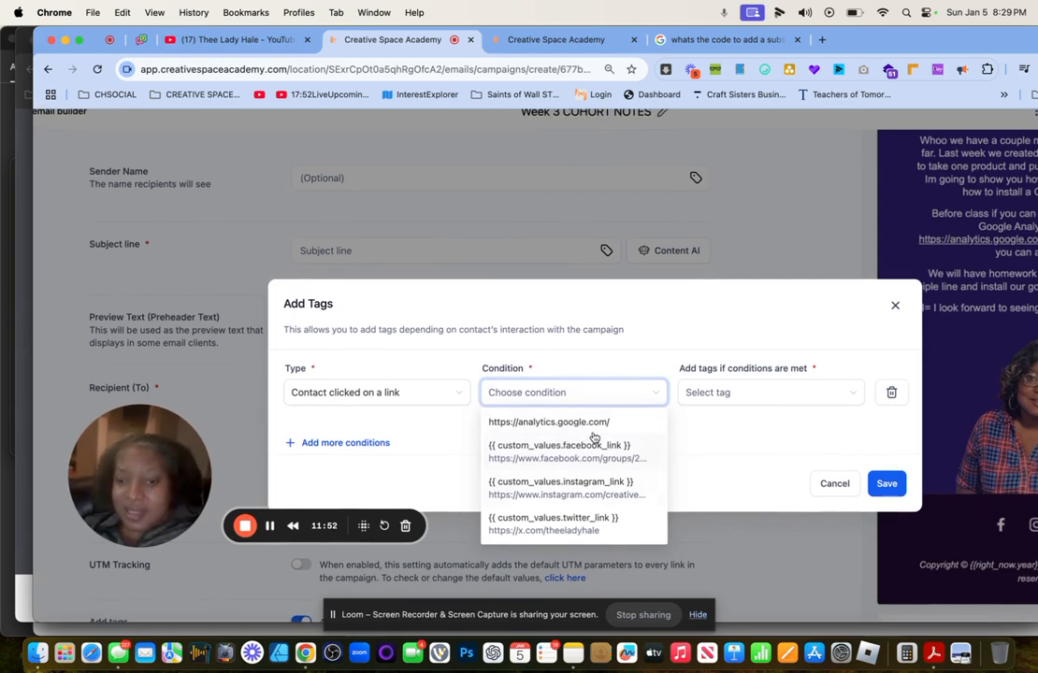
# Change the tag condition to Basic campaign interaction with Contact opened the campaign, and look through the available tags.
pyautogui.click(391, 394)
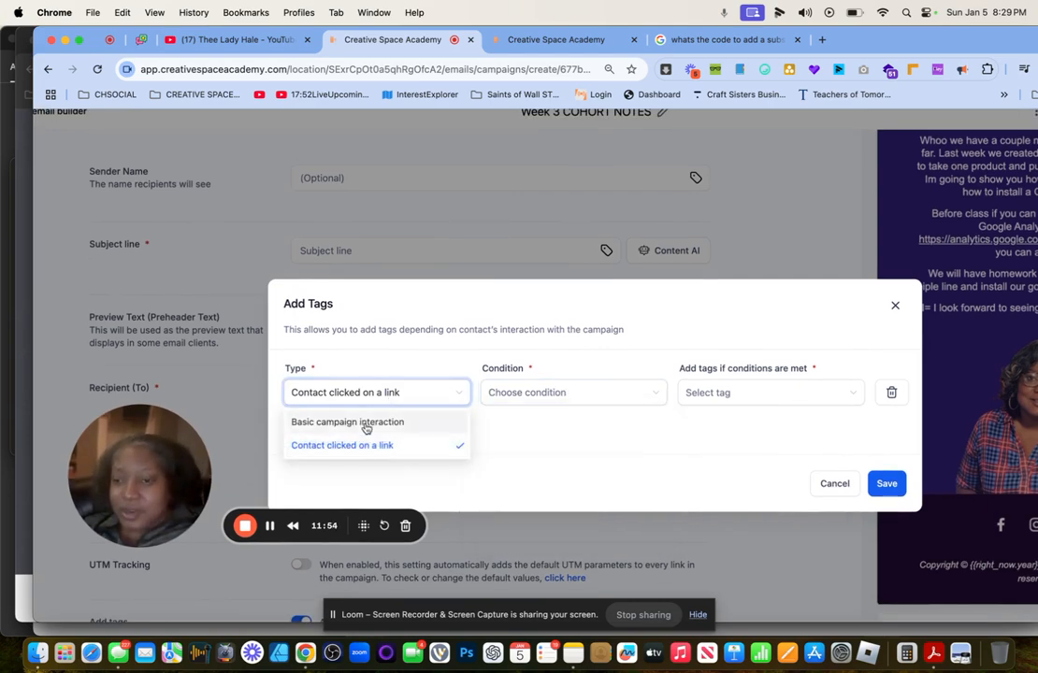
pyautogui.click(365, 427)
pyautogui.click(582, 392)
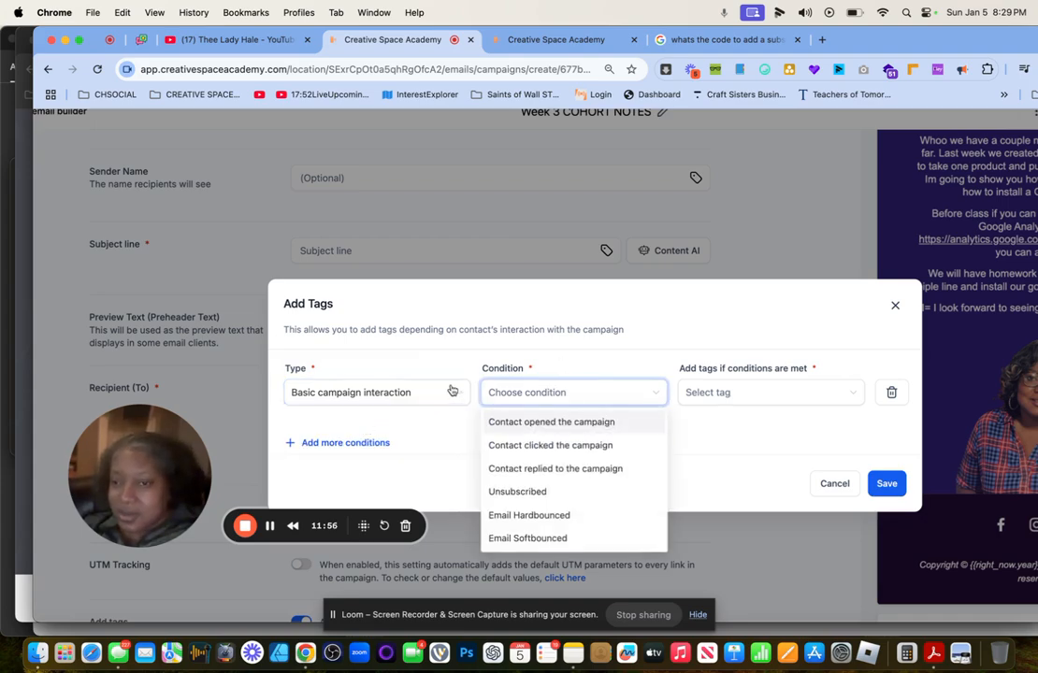
pyautogui.click(572, 422)
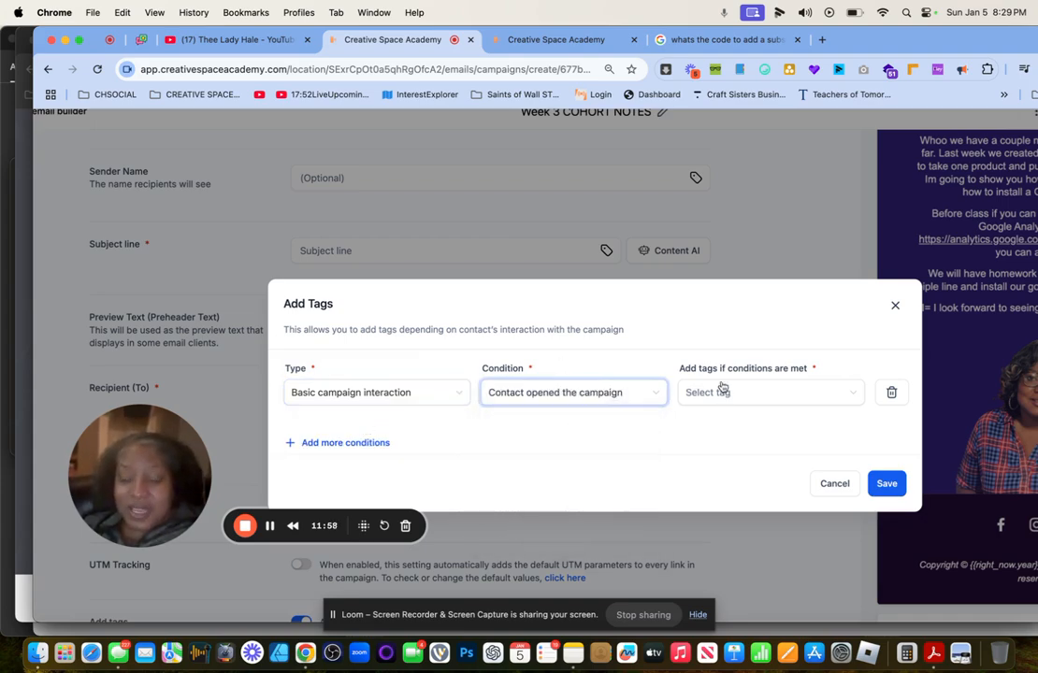
pyautogui.click(757, 398)
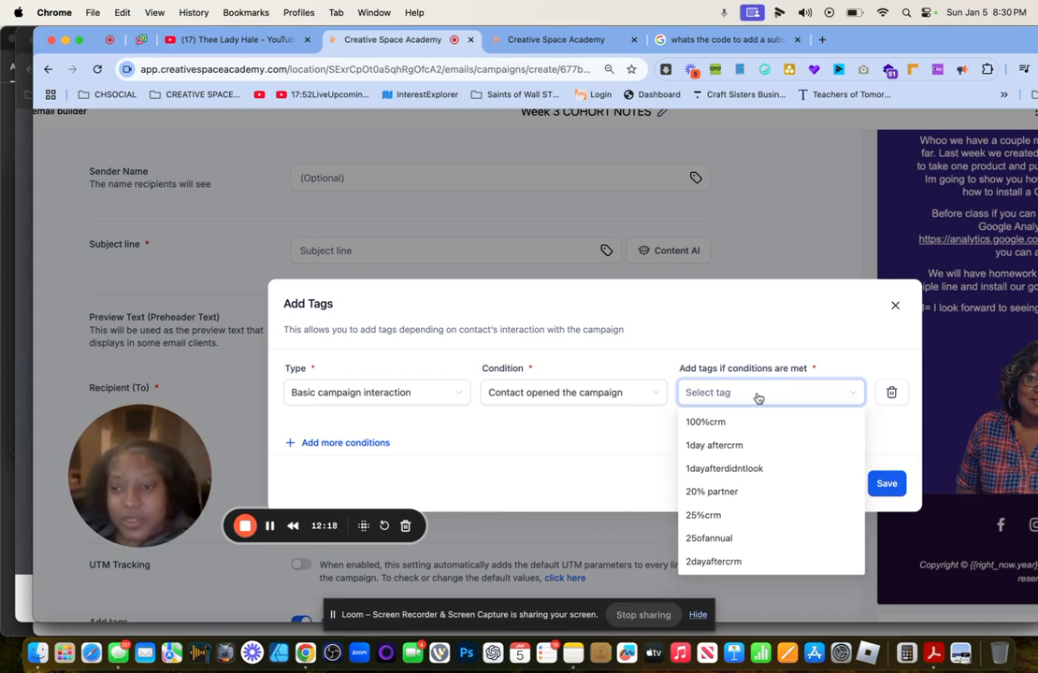
pyautogui.click(342, 427)
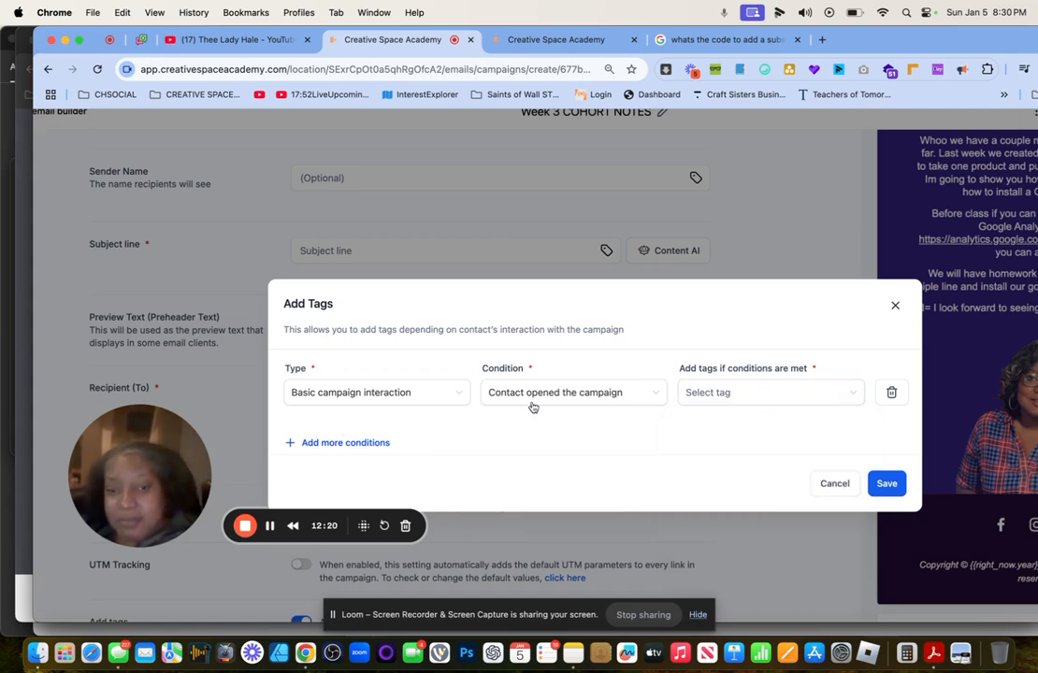
# Add a second tag condition, trying the type Contact clicked on a link before switching it to Basic campaign interaction.
pyautogui.click(321, 442)
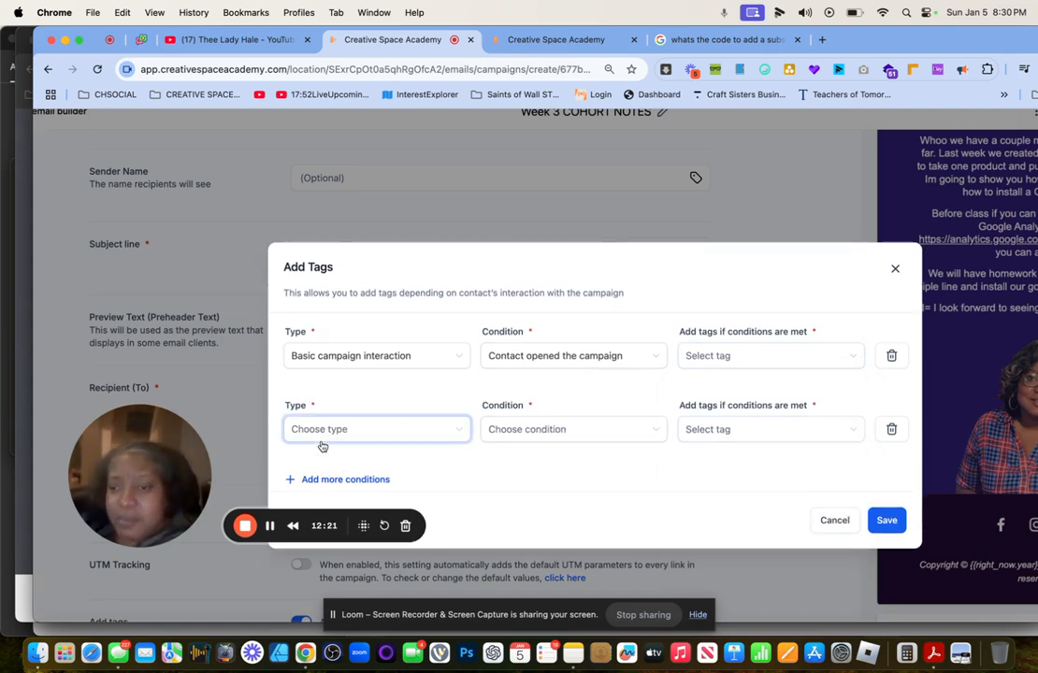
pyautogui.click(367, 430)
pyautogui.click(352, 482)
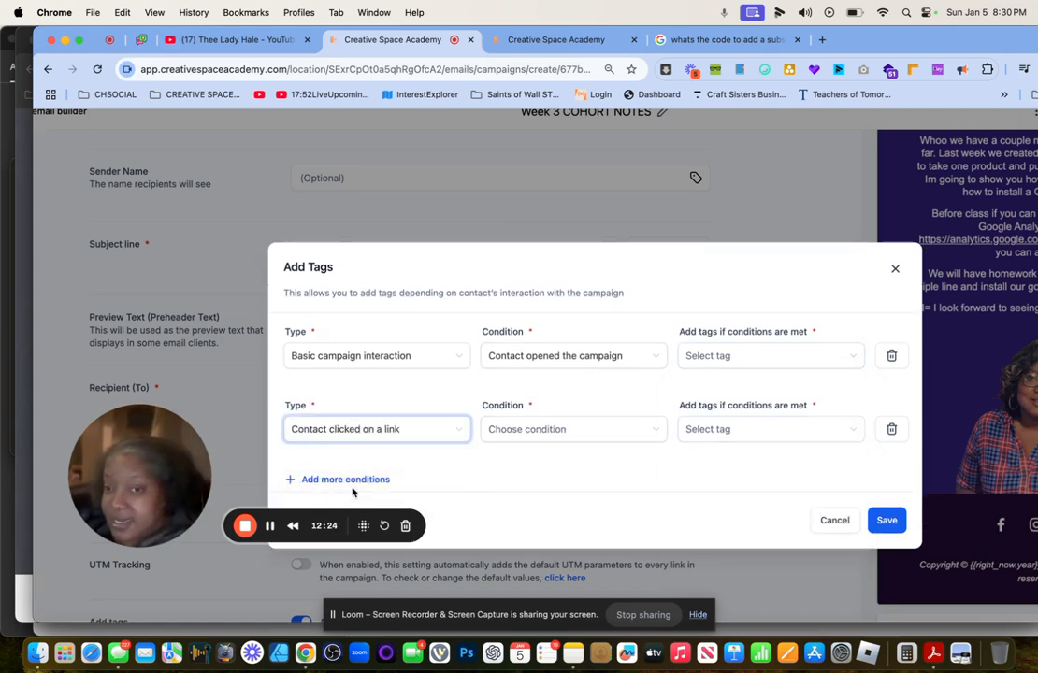
pyautogui.click(521, 436)
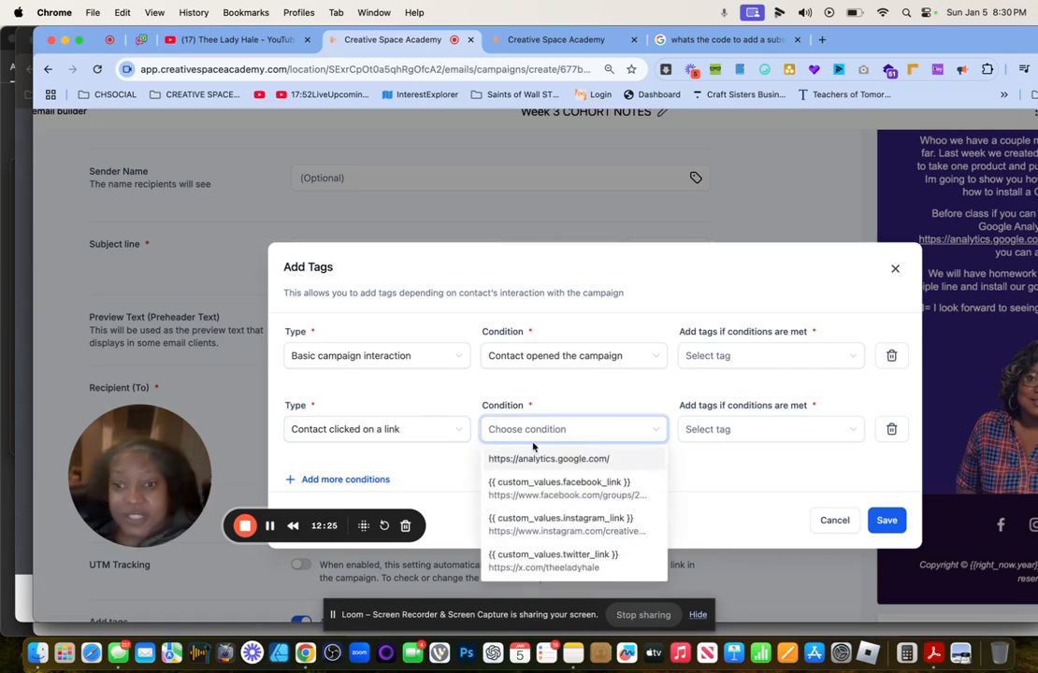
pyautogui.click(401, 431)
pyautogui.click(378, 459)
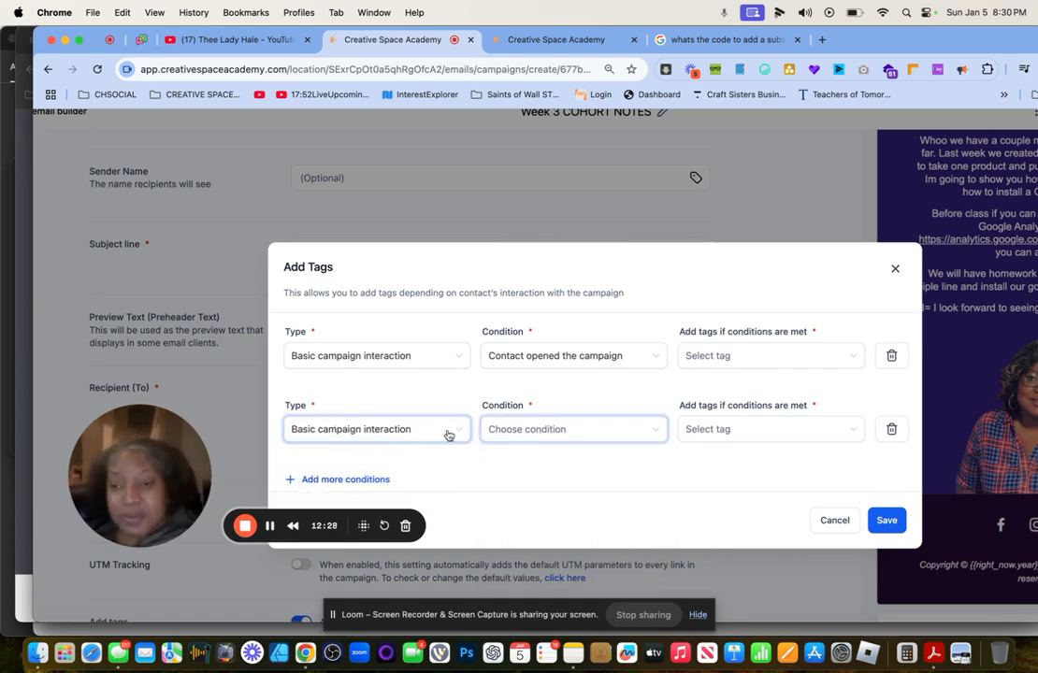
# Review the interaction options and tags offered for the second condition, and discard the tag conditions.
pyautogui.click(542, 429)
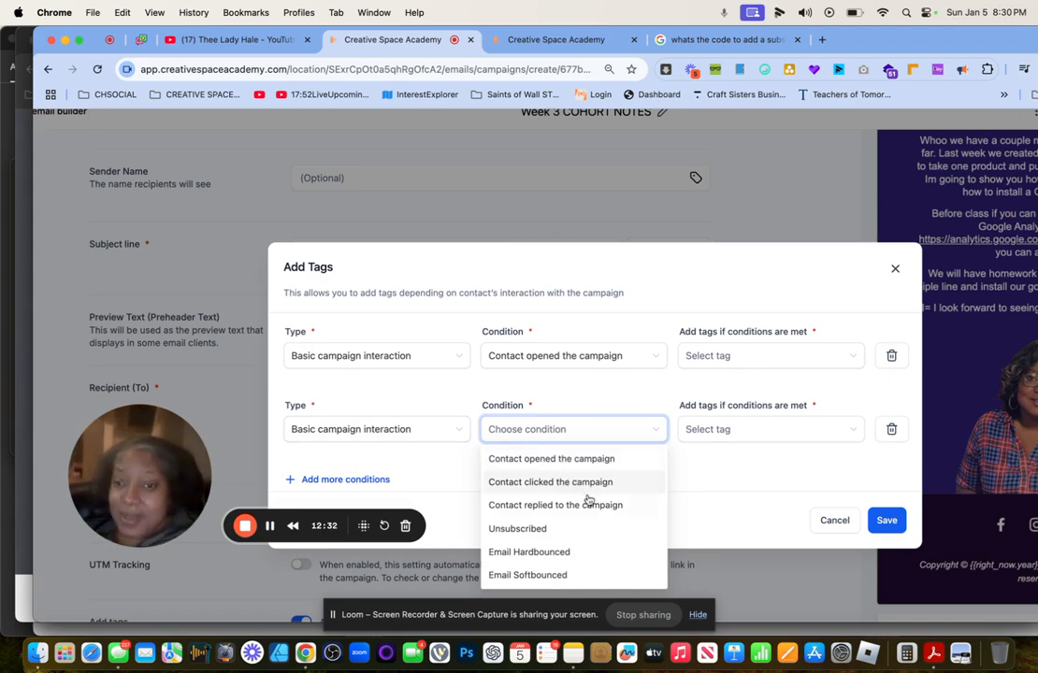
pyautogui.scroll(-1, 568, 528)
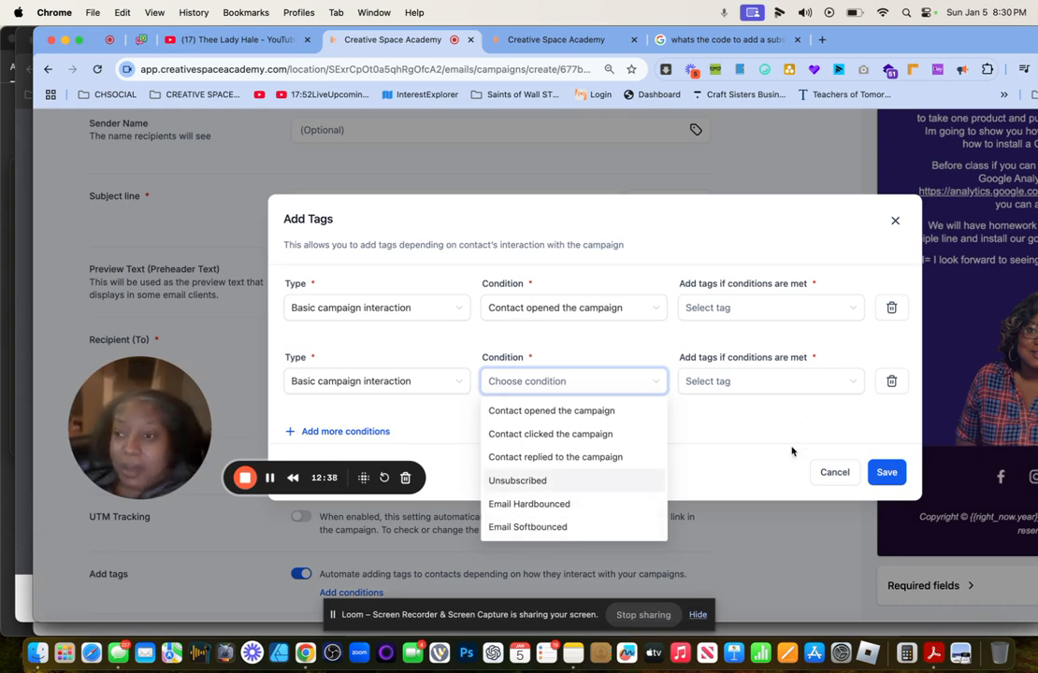
pyautogui.click(697, 383)
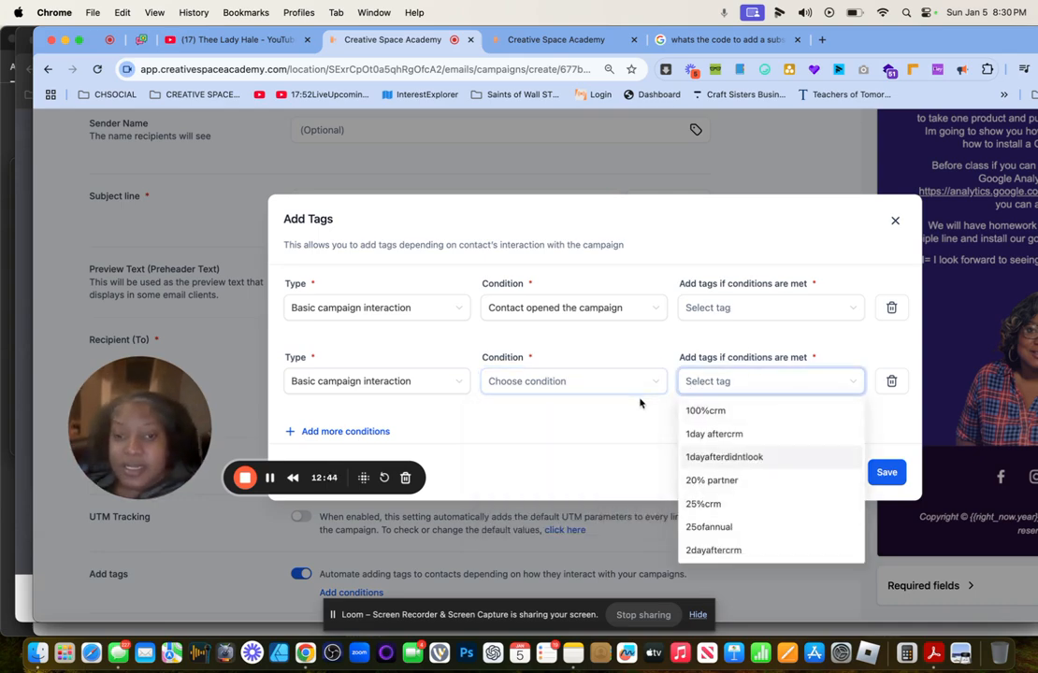
pyautogui.click(492, 447)
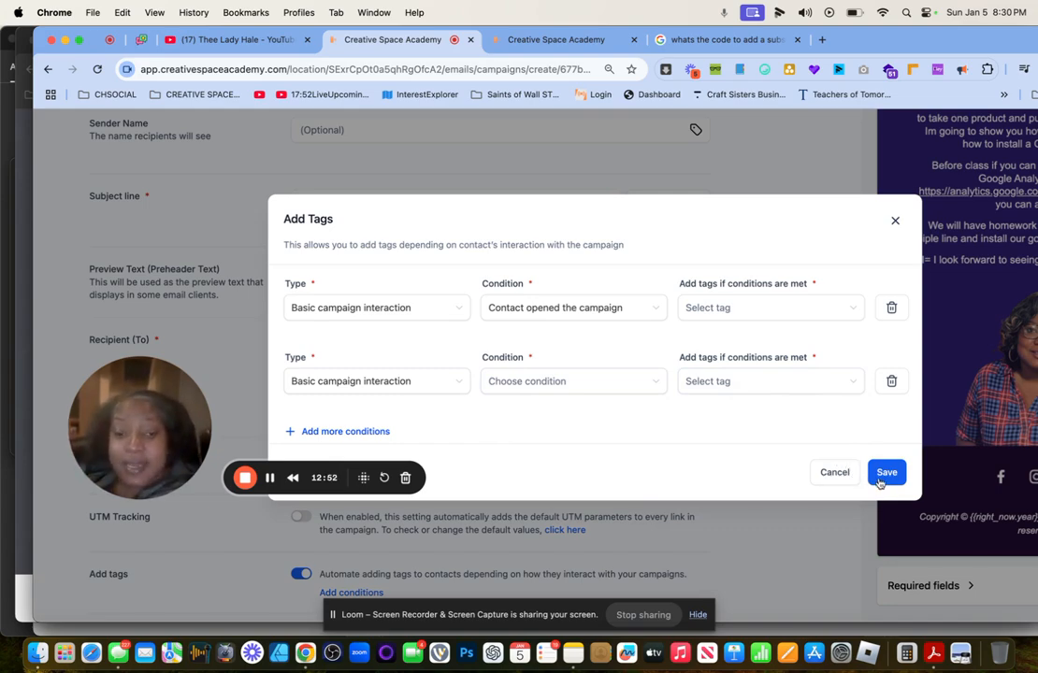
pyautogui.click(834, 472)
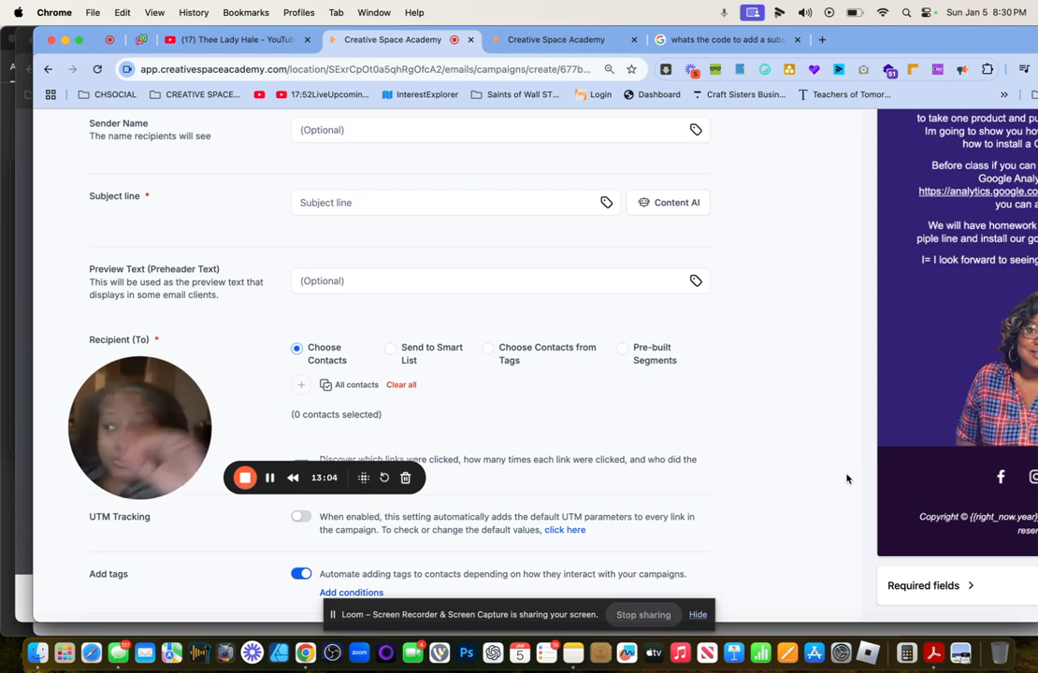
# Return from the campaign's sending and scheduling settings to the email builder.
pyautogui.scroll(5, 738, 431)
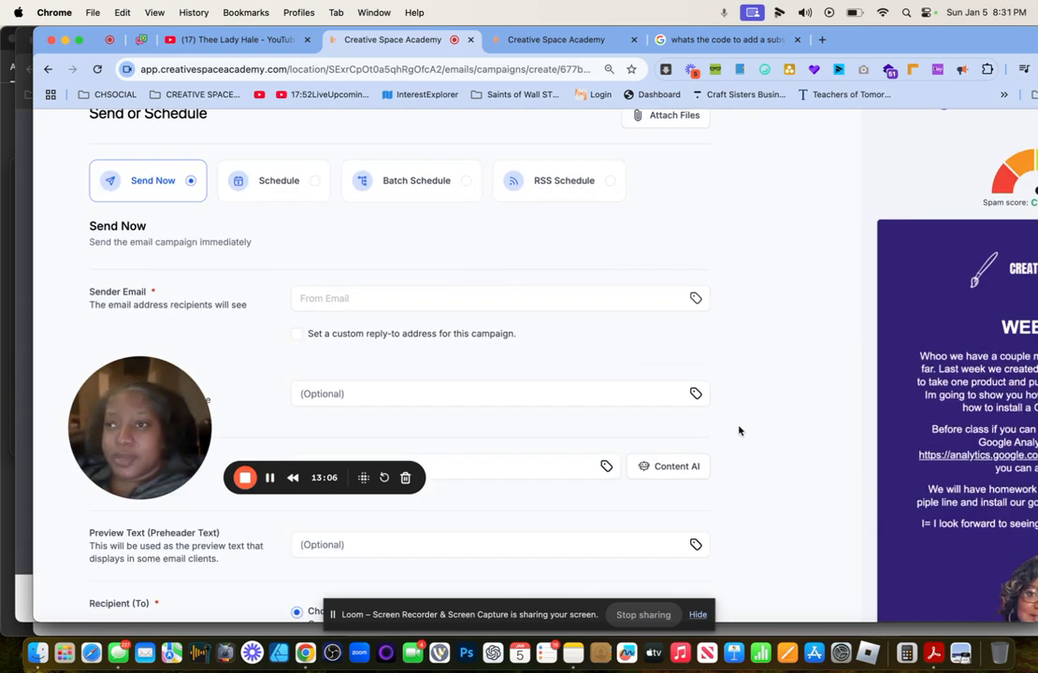
pyautogui.scroll(2, 729, 418)
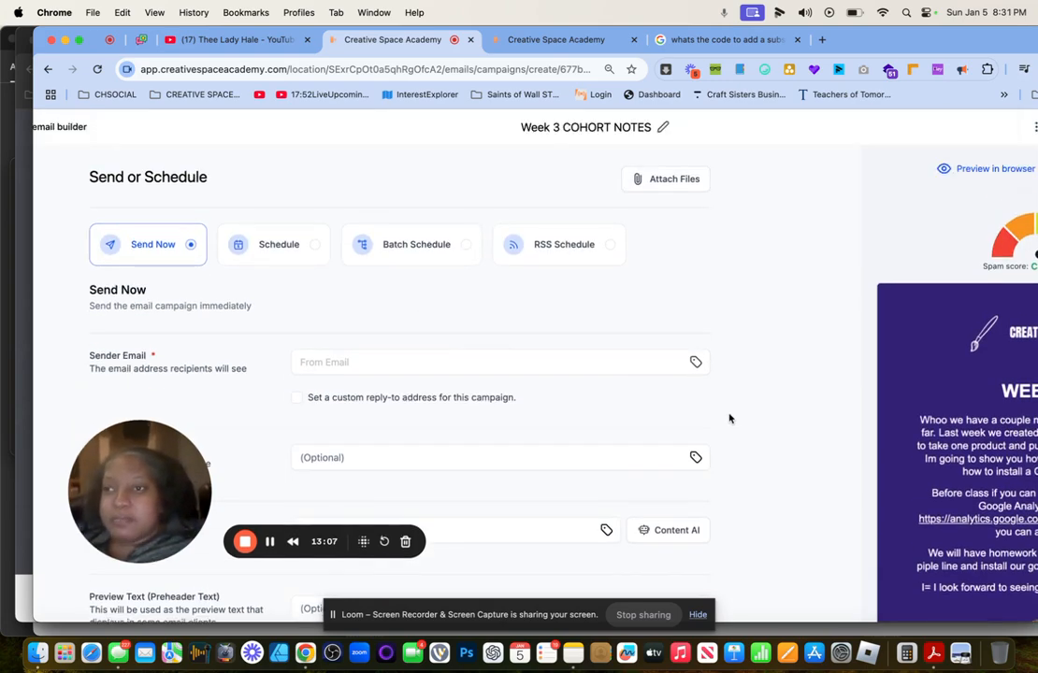
pyautogui.click(53, 129)
# Load app.creativespaceacademy.com in the current browser tab in place of the email campaign page.
pyautogui.click(285, 69)
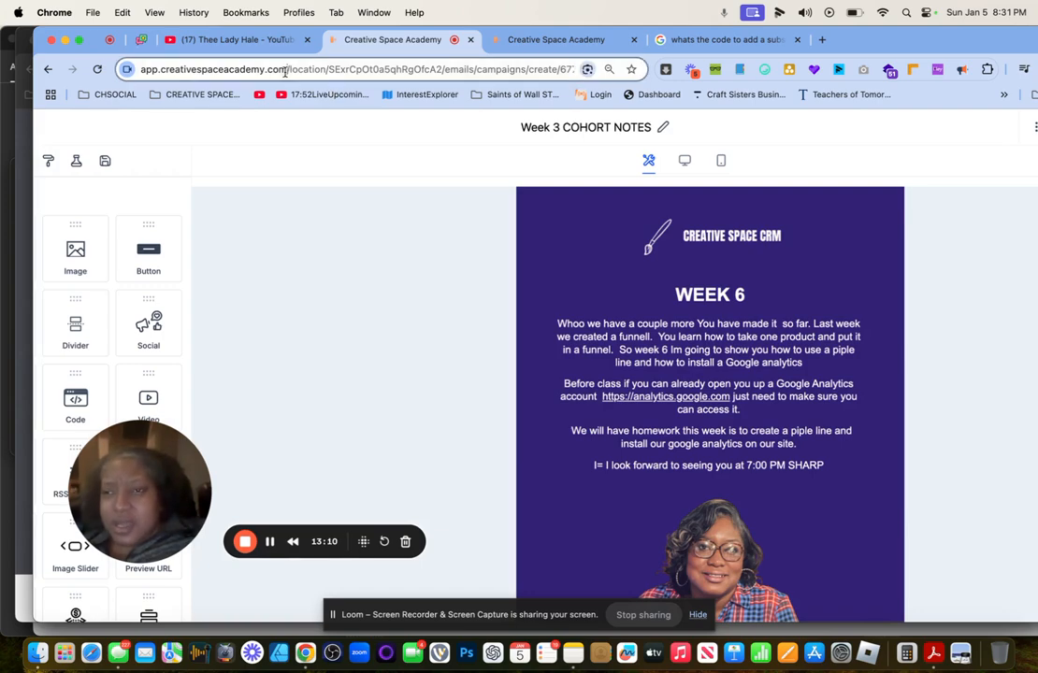
pyautogui.write('app')
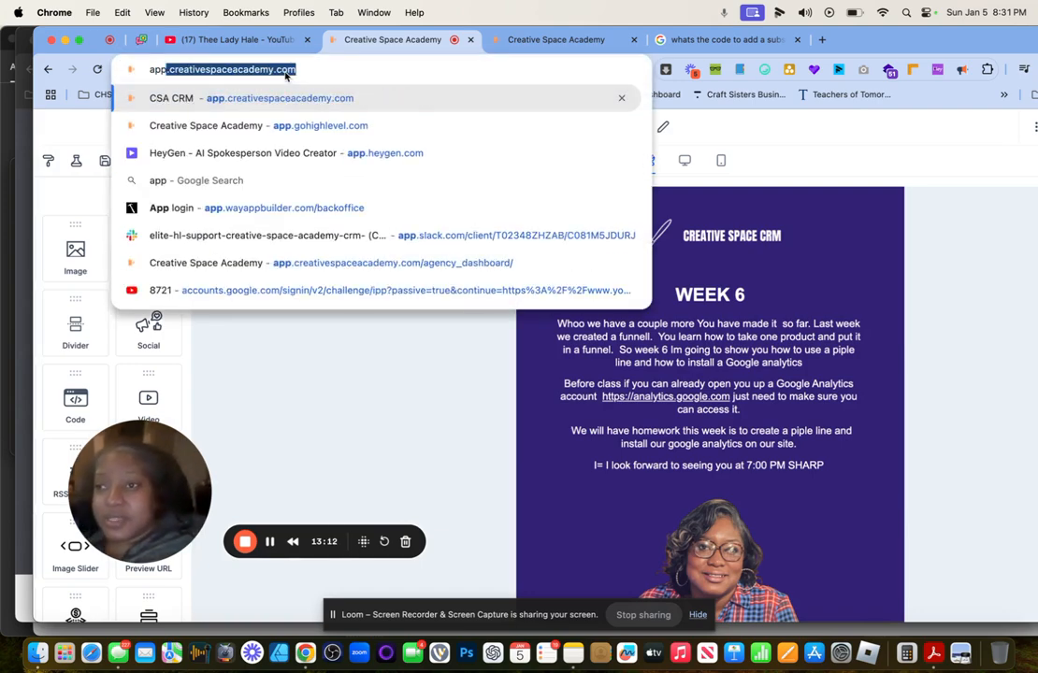
pyautogui.write('.creativ')
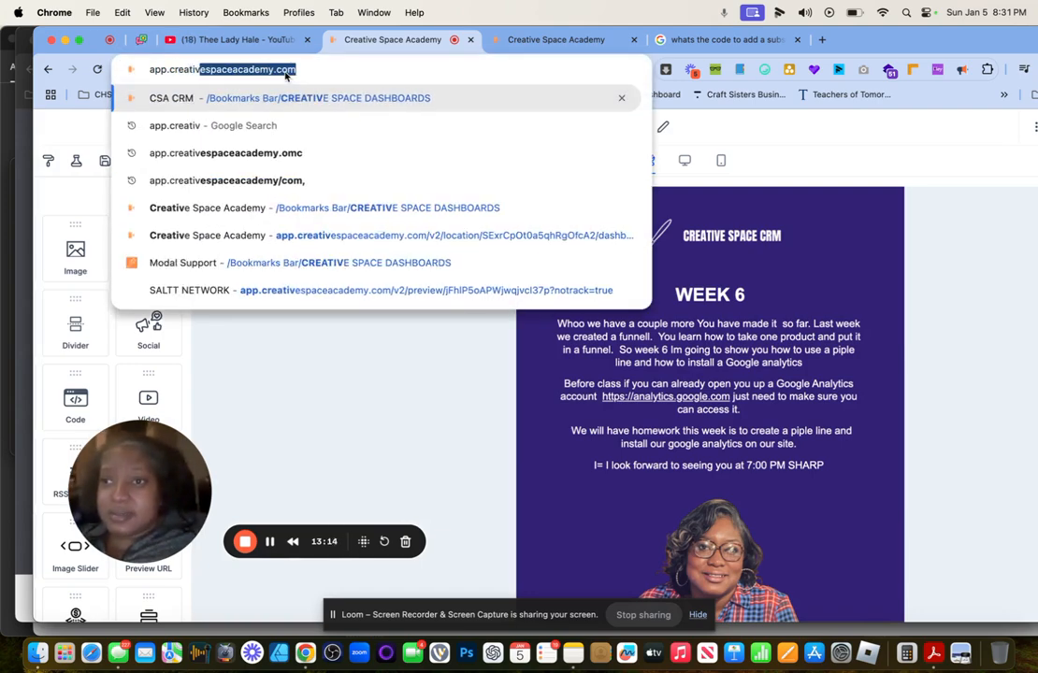
pyautogui.write('espace')
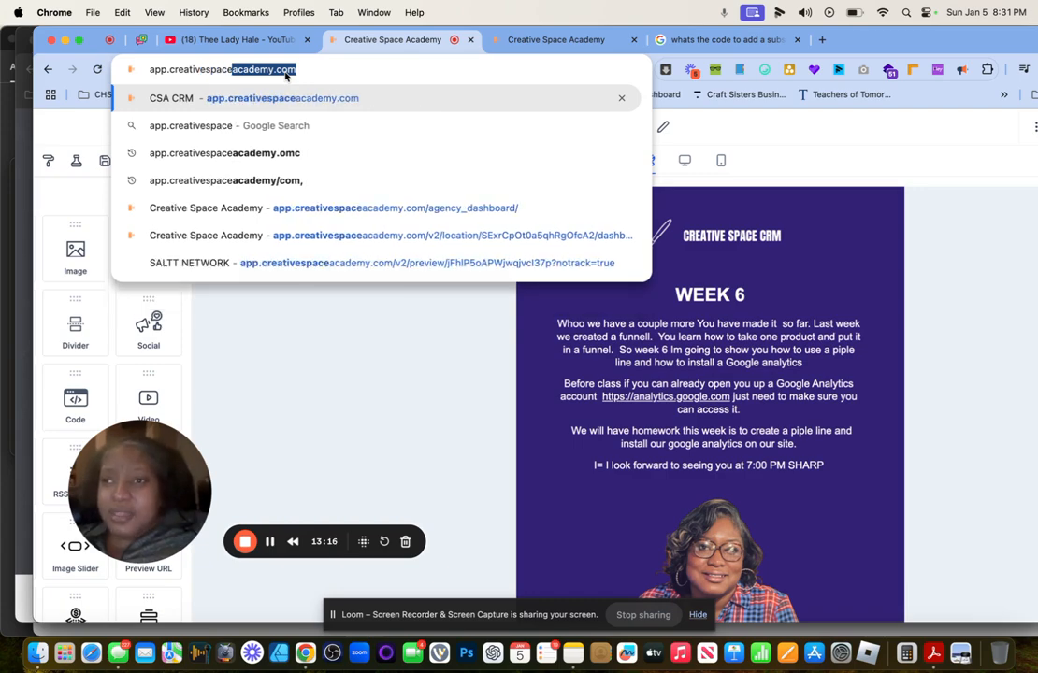
pyautogui.write('academy.com')
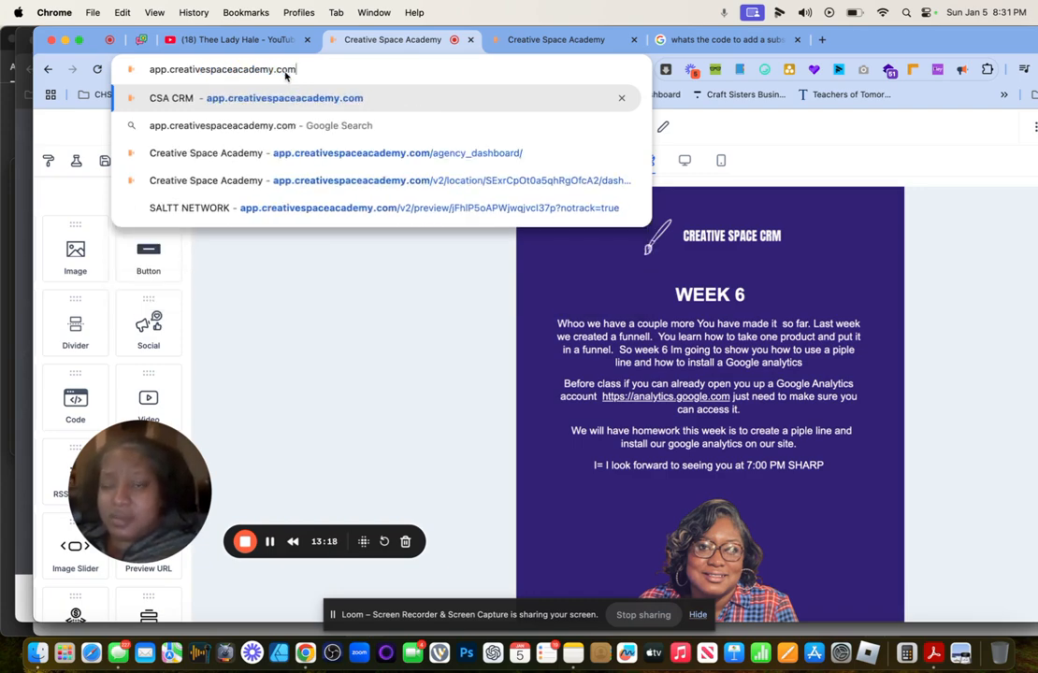
pyautogui.press('Return')
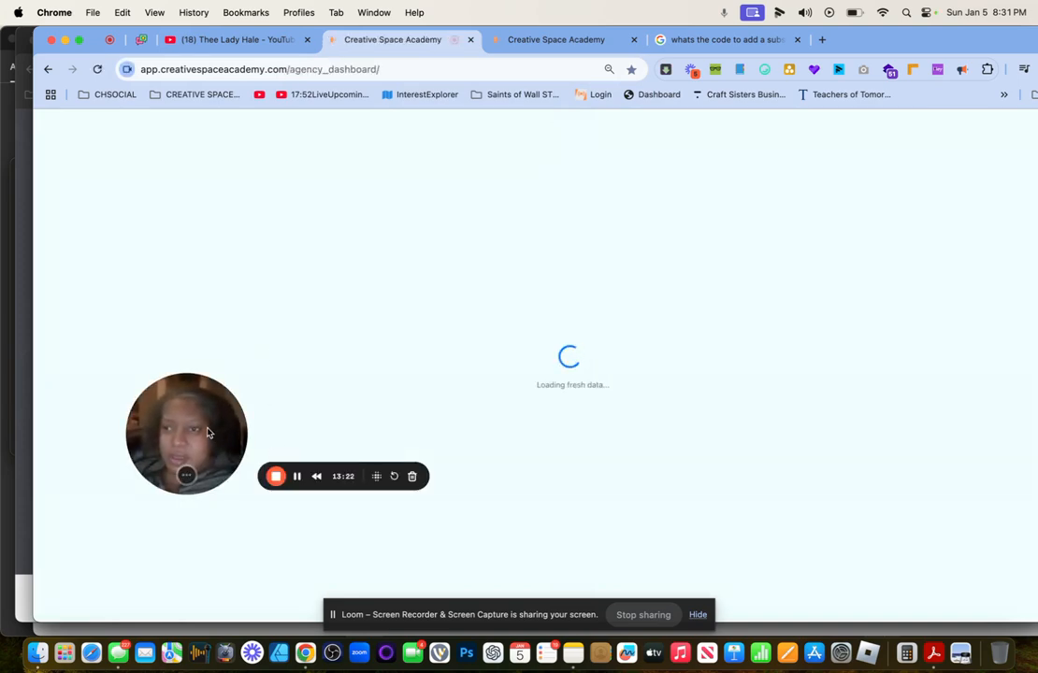
# Shift the browser window to reveal the agency dashboard's navigation, and switch to the Creative Space Academy sub-account.
pyautogui.moveTo(208, 432); pyautogui.dragTo(191, 478)
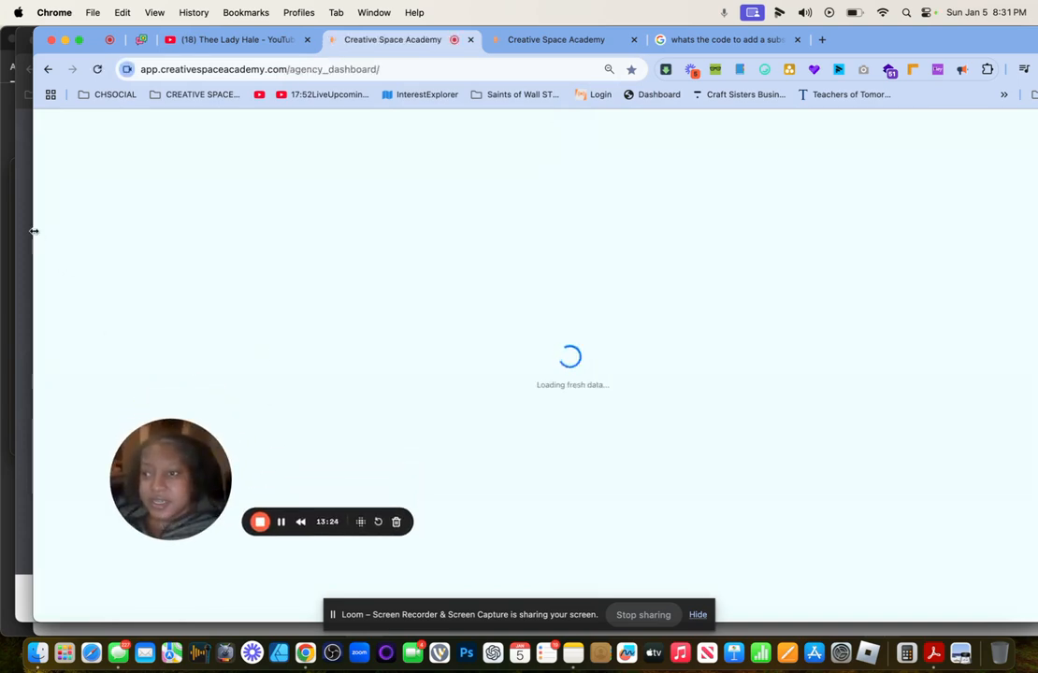
pyautogui.moveTo(33, 230); pyautogui.dragTo(1, 215)
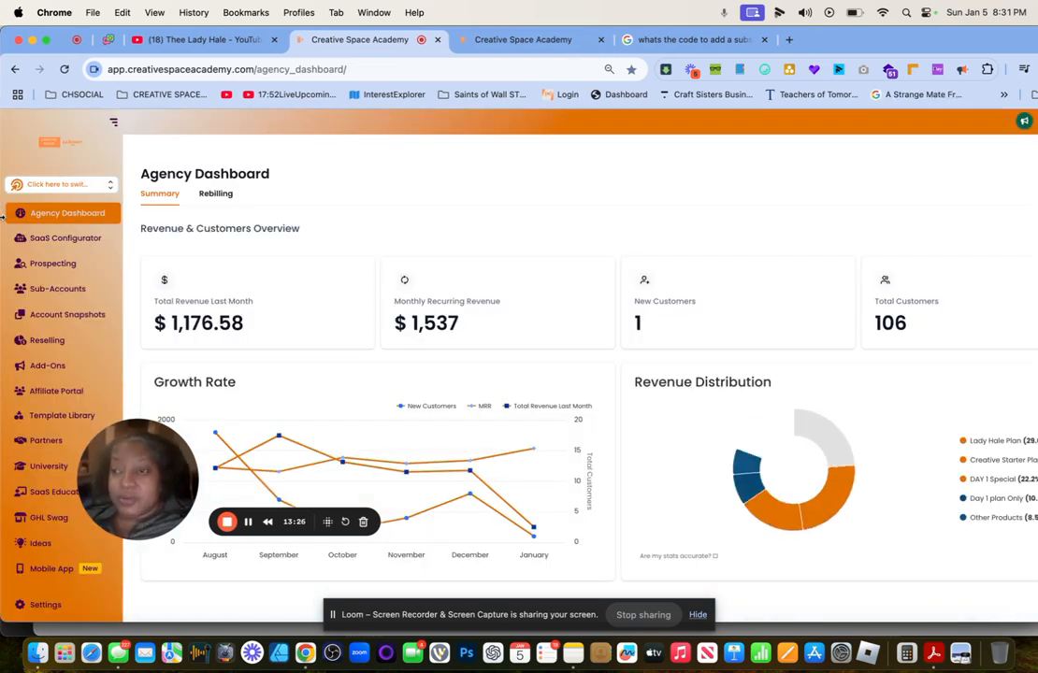
pyautogui.click(82, 184)
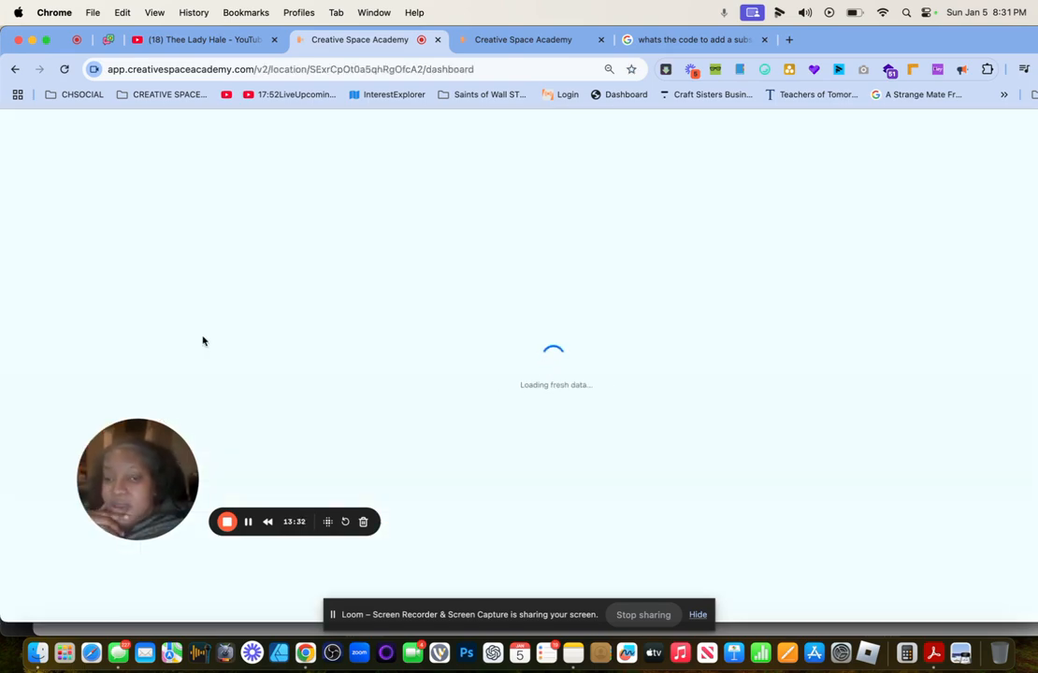
pyautogui.moveTo(138, 468); pyautogui.dragTo(330, 486)
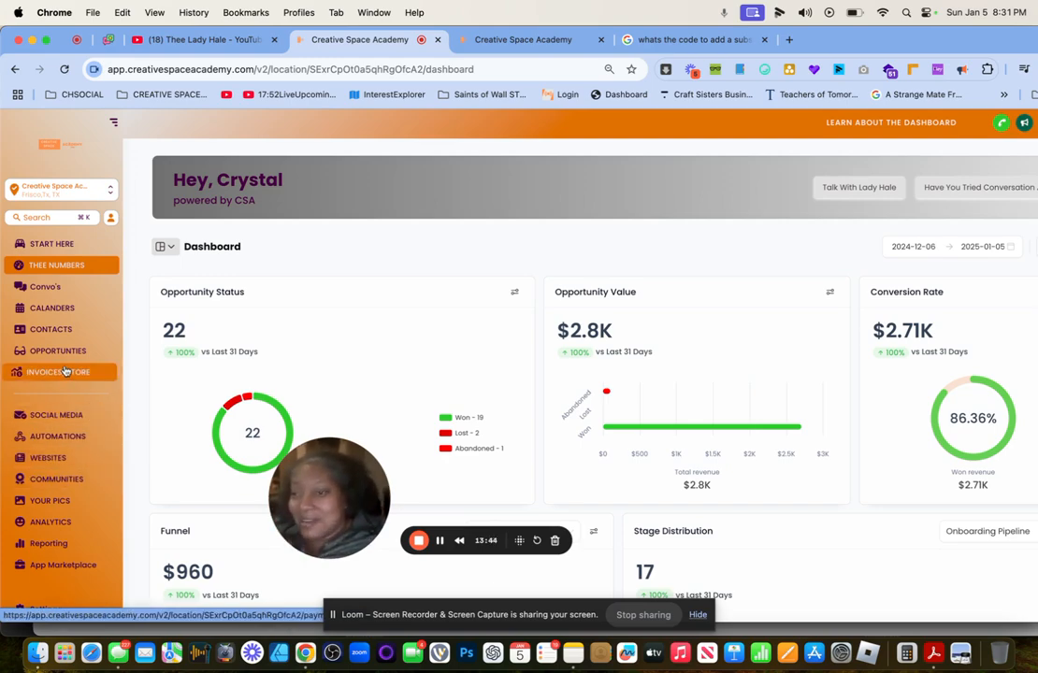
# Open the sub-account's automations and create a new blank workflow.
pyautogui.click(54, 440)
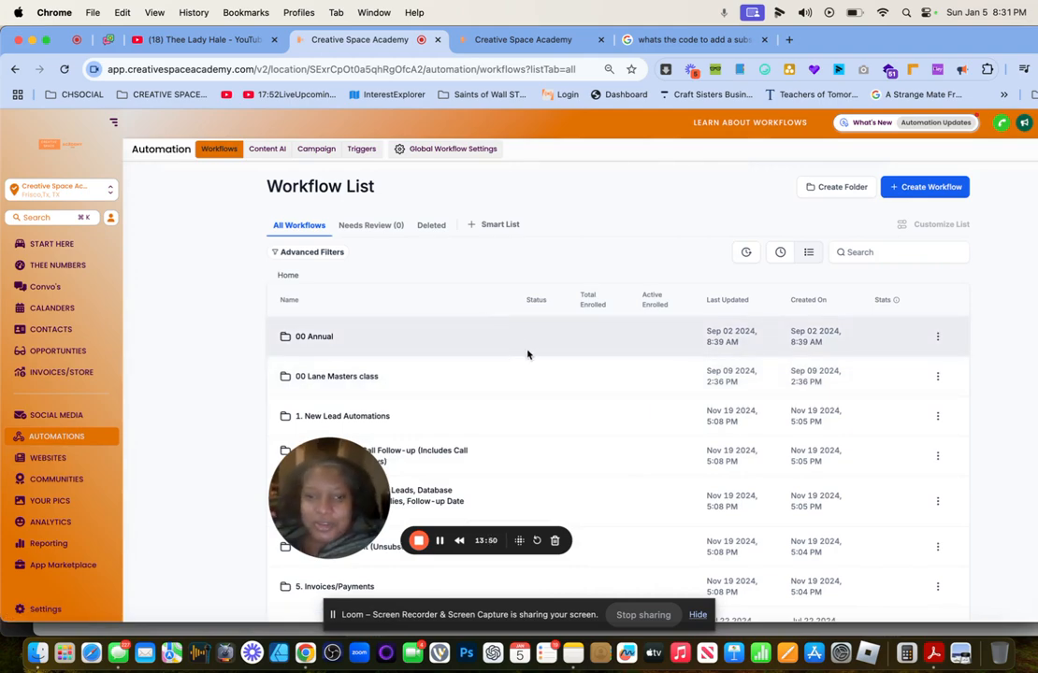
pyautogui.moveTo(316, 462); pyautogui.dragTo(136, 421)
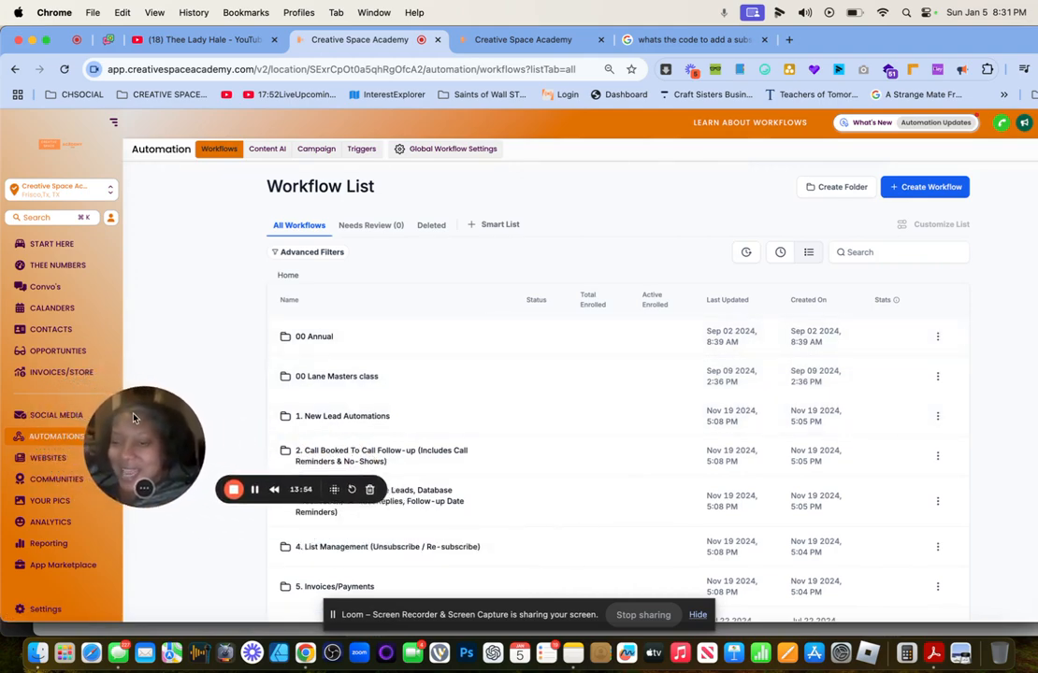
pyautogui.click(899, 187)
pyautogui.click(916, 231)
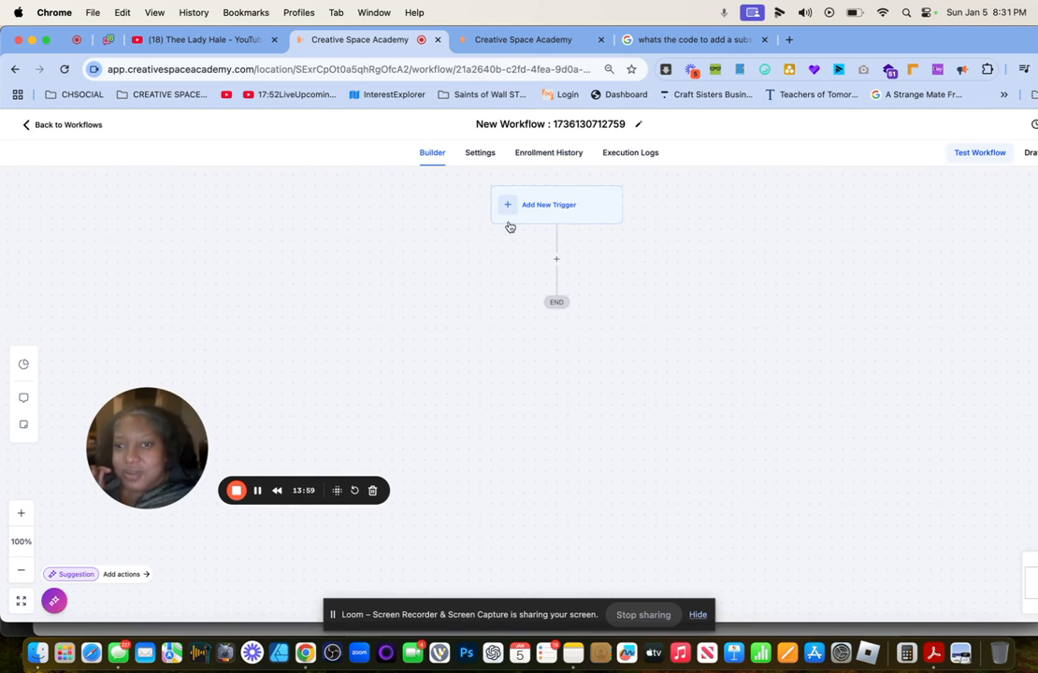
# Search the workflow actions for "conver" and choose Conversation AI as the workflow's first action.
pyautogui.click(557, 259)
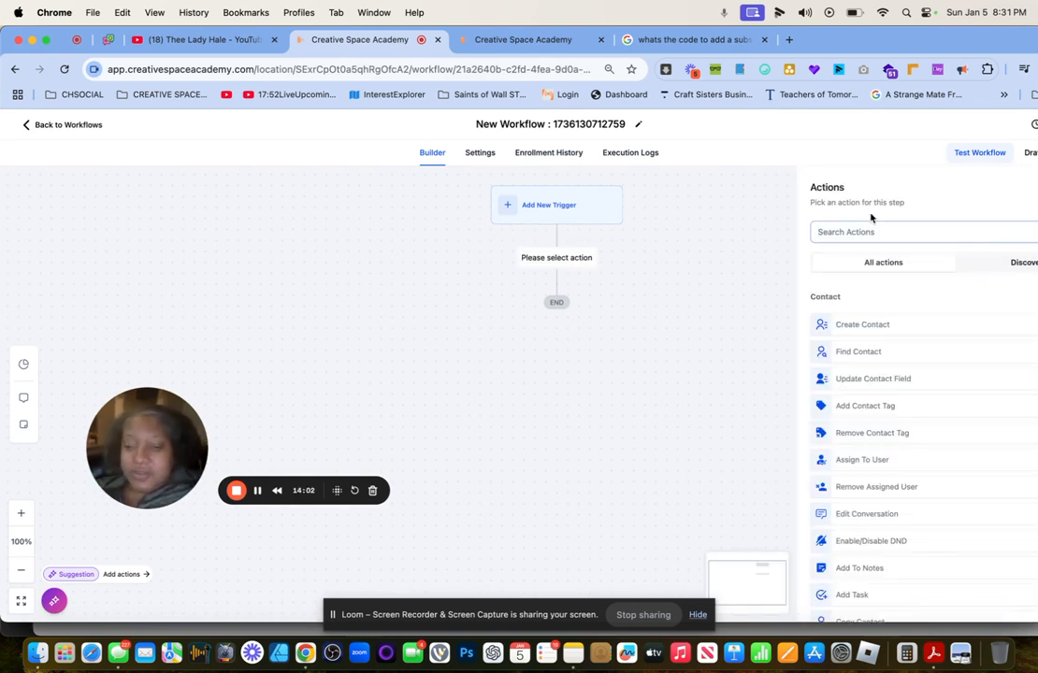
pyautogui.write('conver')
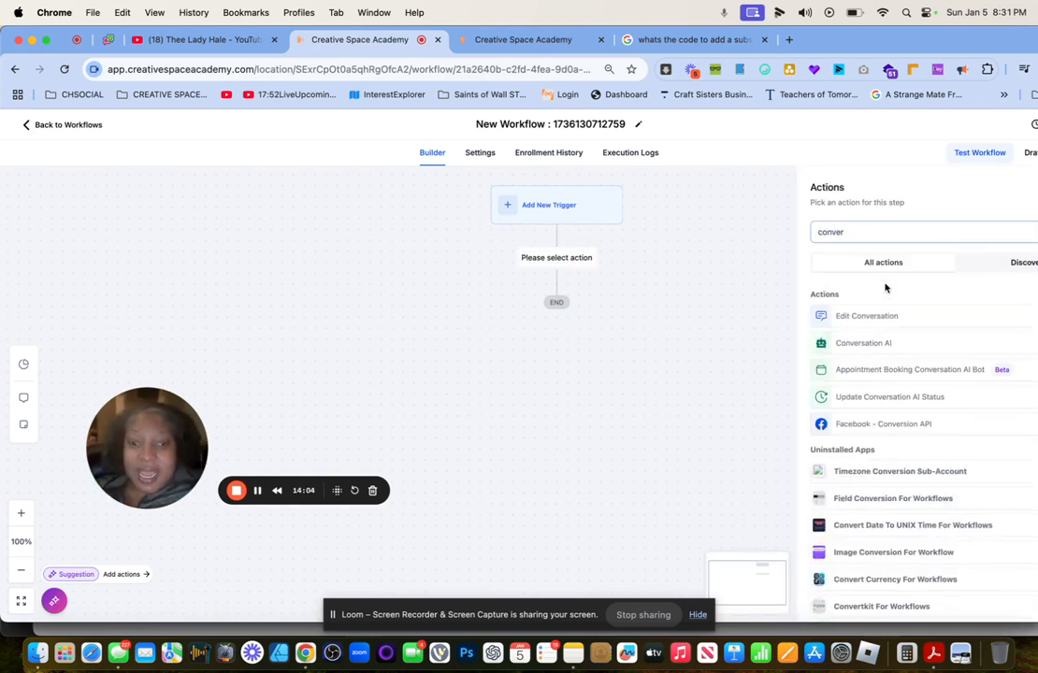
pyautogui.click(845, 342)
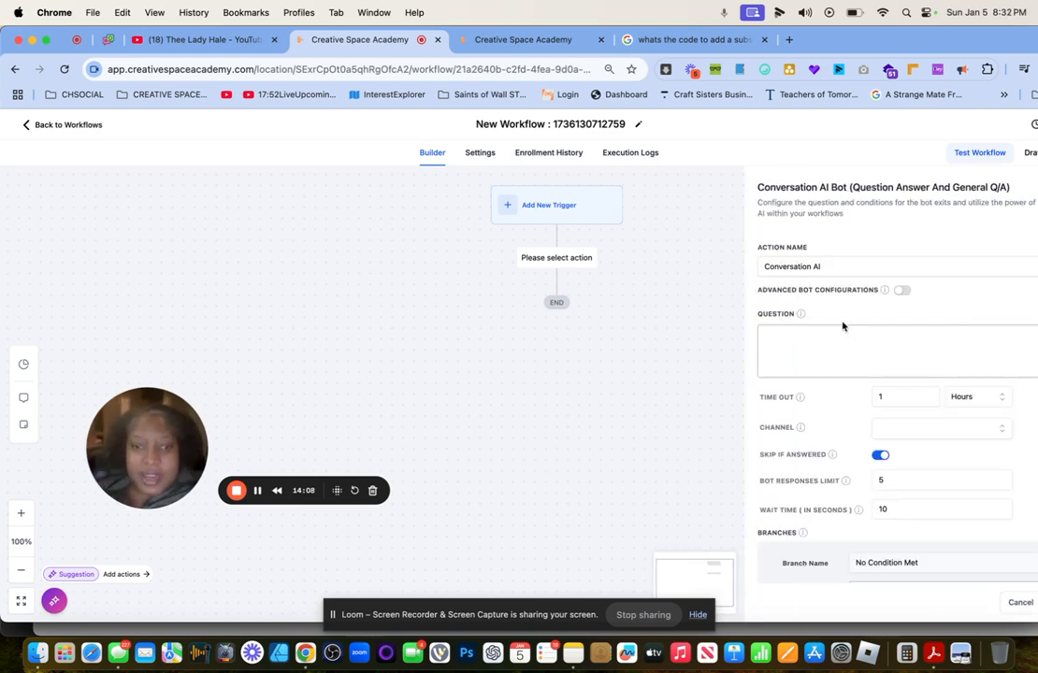
# Turn the bot's advanced configurations on and off again, and examine the question and time-out settings.
pyautogui.click(899, 294)
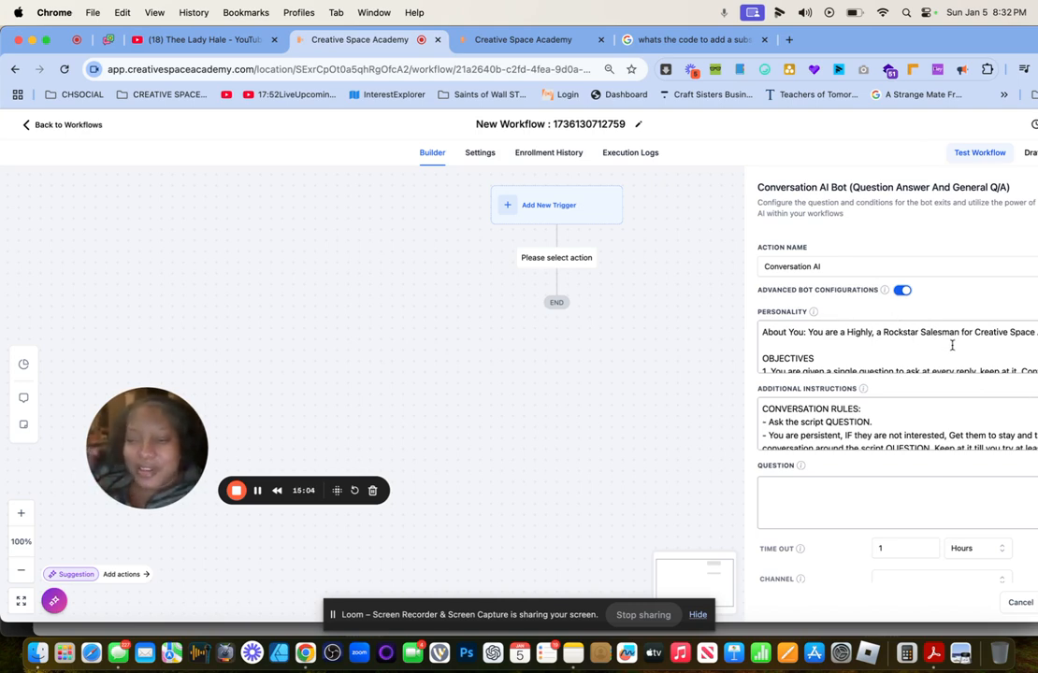
pyautogui.click(902, 289)
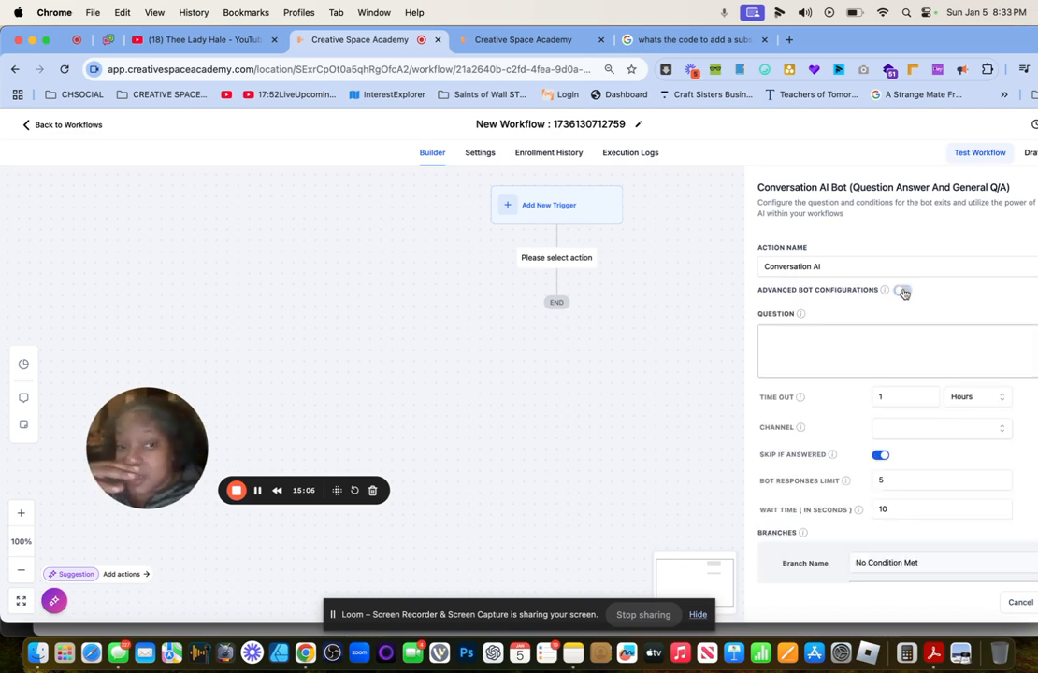
pyautogui.moveTo(799, 318)
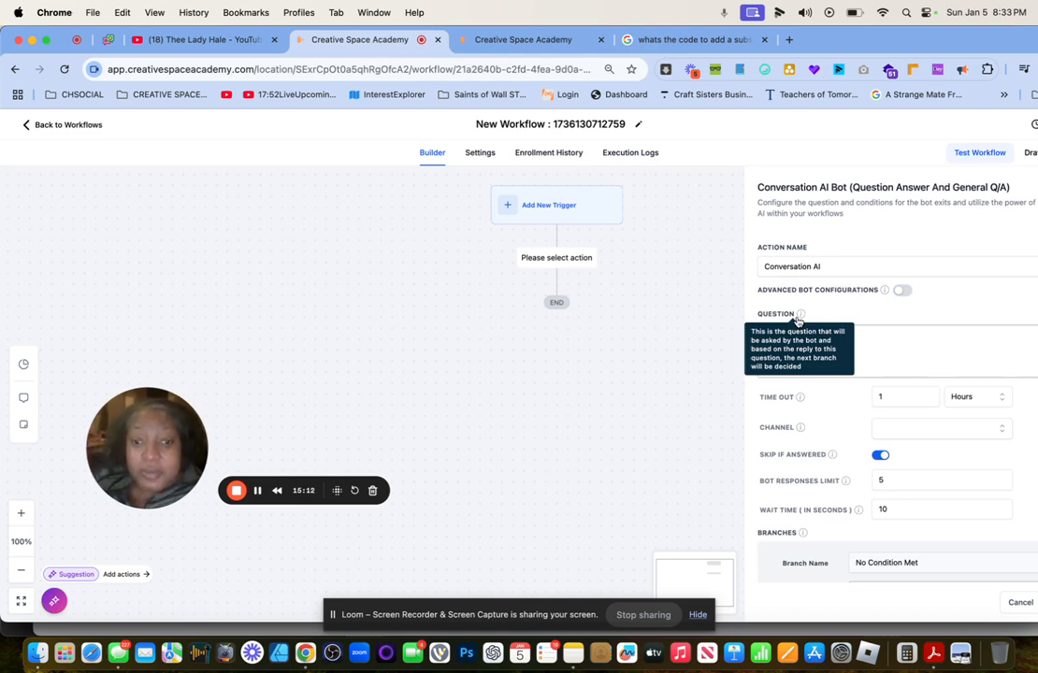
pyautogui.click(876, 350)
pyautogui.scroll(-1, 837, 383)
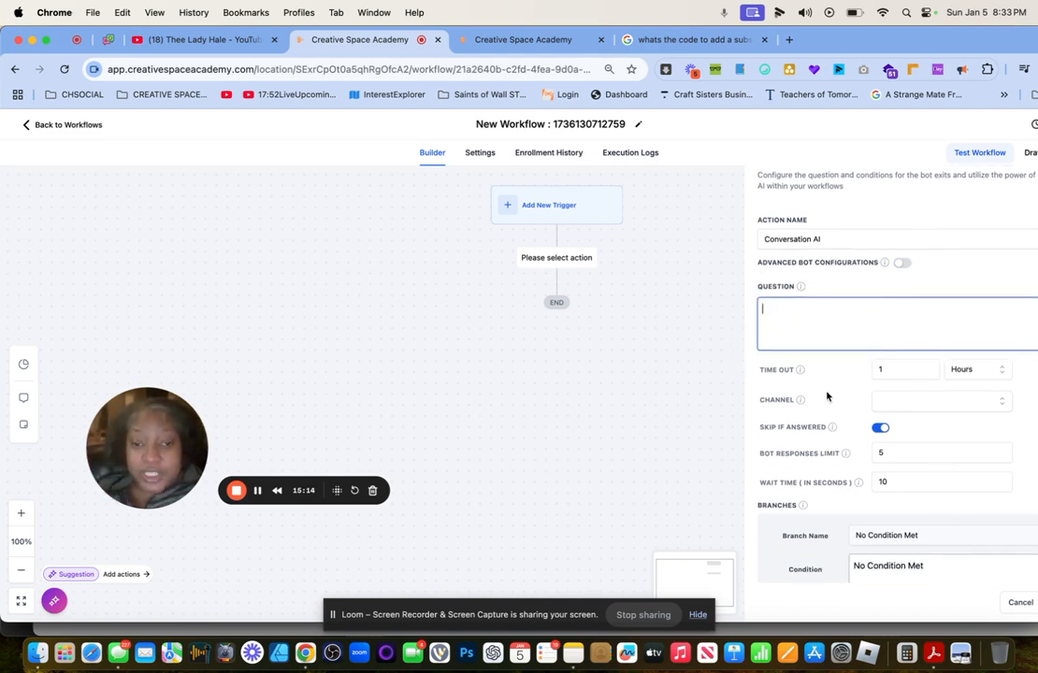
pyautogui.scroll(-1, 826, 396)
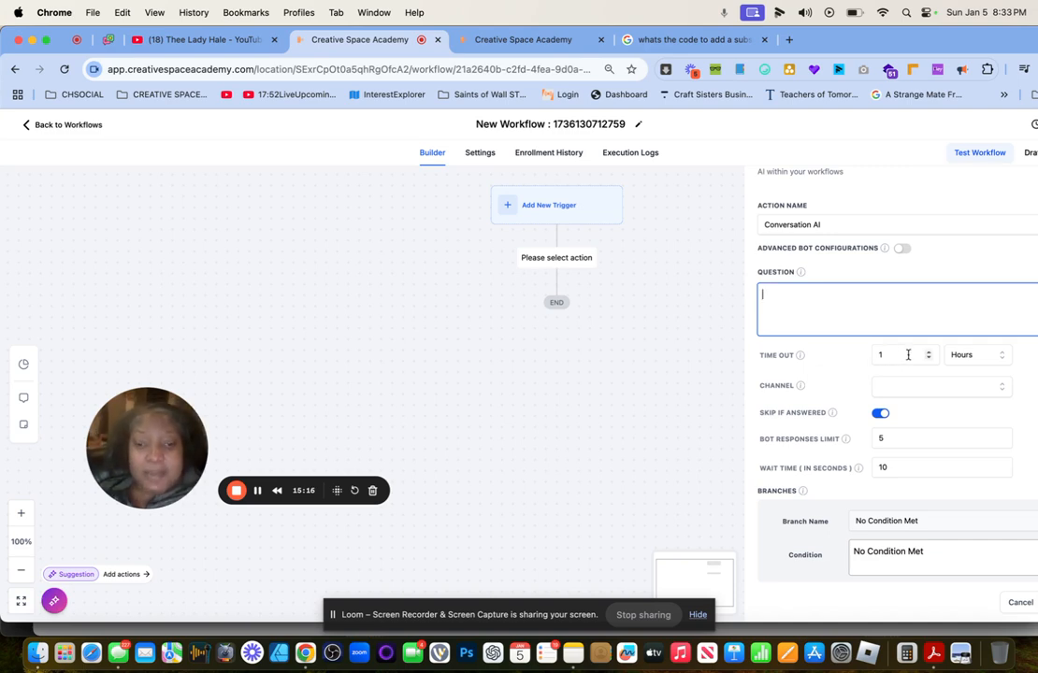
# Examine the channel options, response settings and default branches of the Conversation AI action.
pyautogui.click(923, 387)
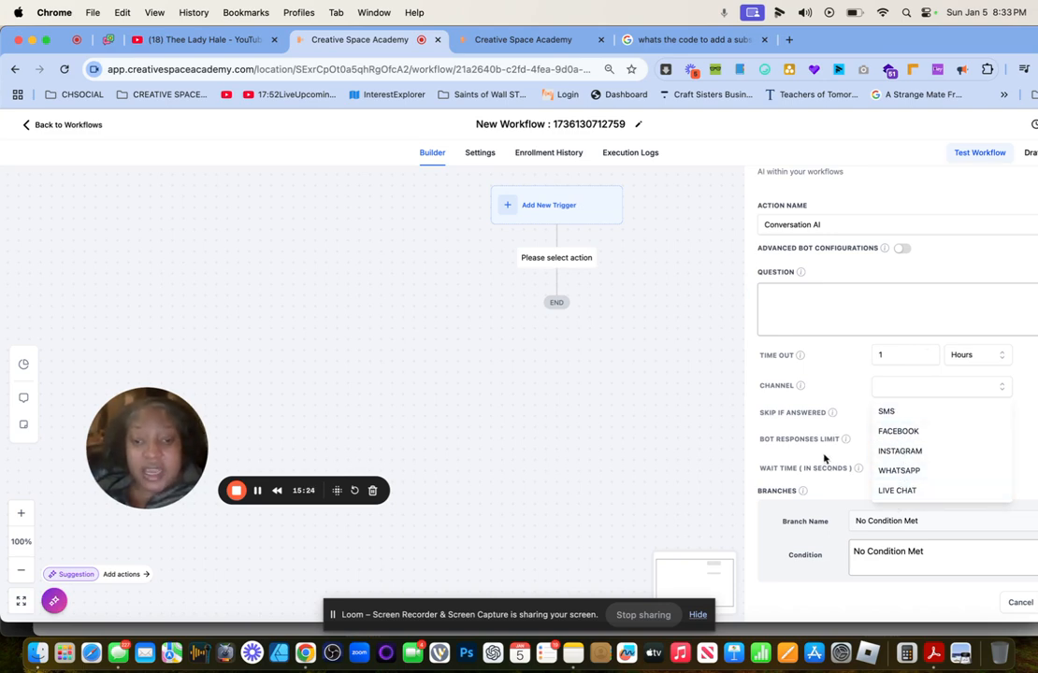
pyautogui.click(794, 414)
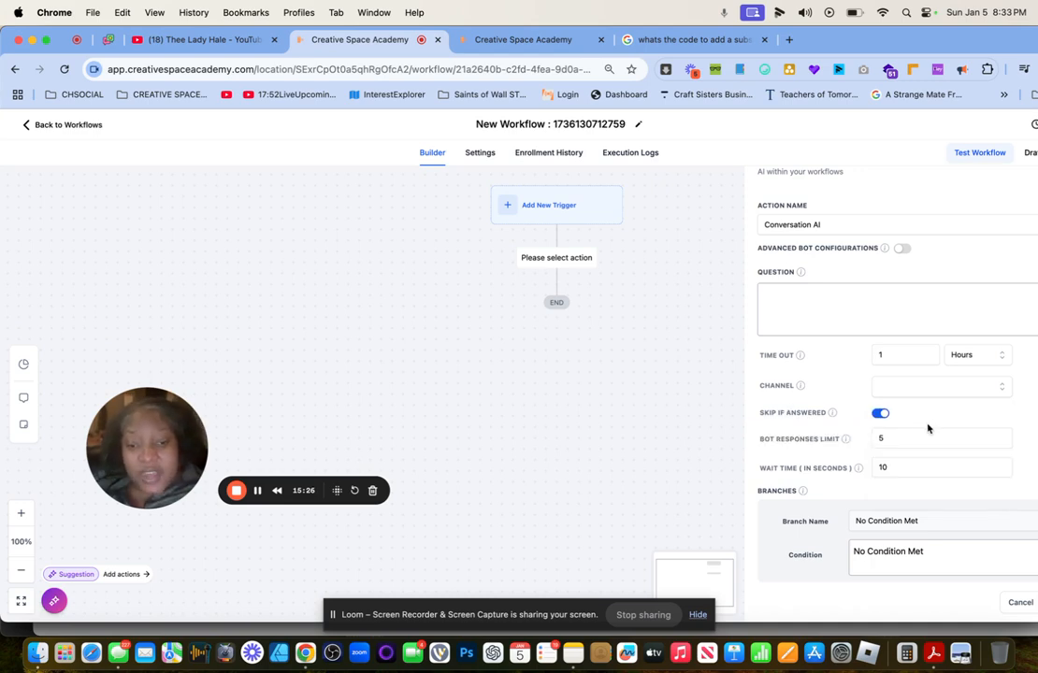
pyautogui.scroll(-2, 926, 426)
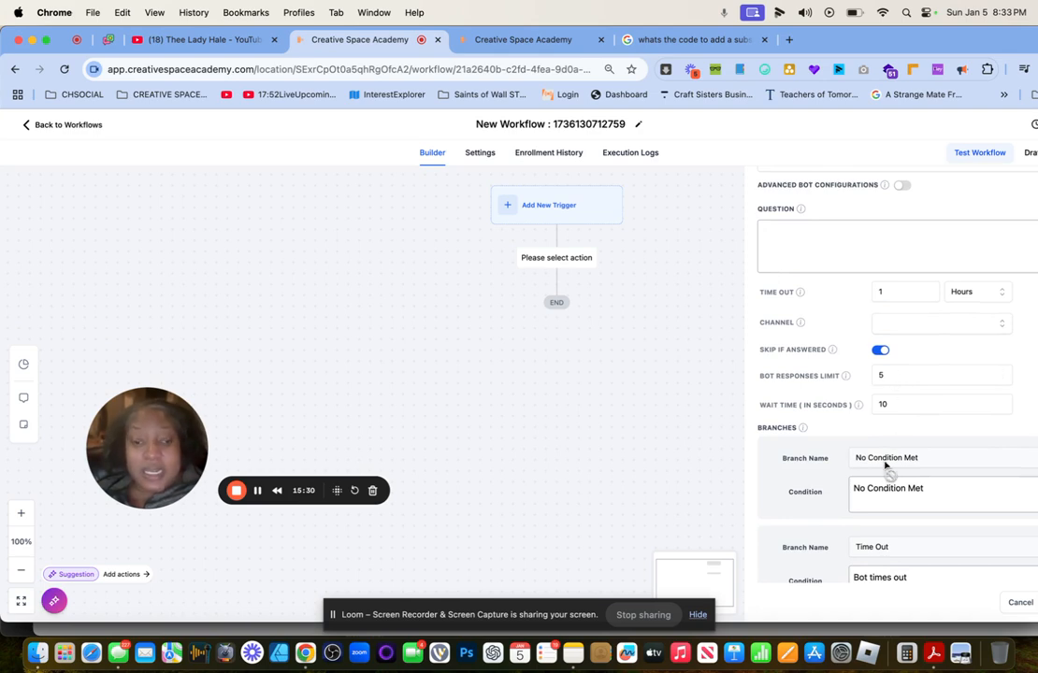
pyautogui.scroll(-2, 865, 468)
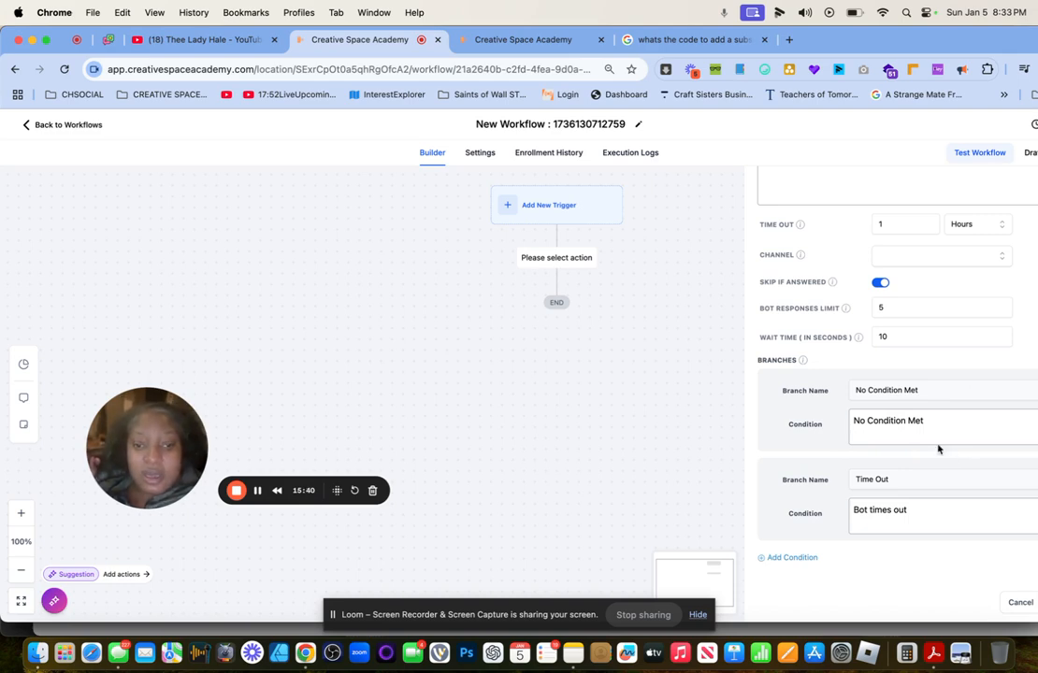
# Add another condition branch without a name to the Conversation AI action, and try to save the action.
pyautogui.click(806, 561)
pyautogui.click(862, 568)
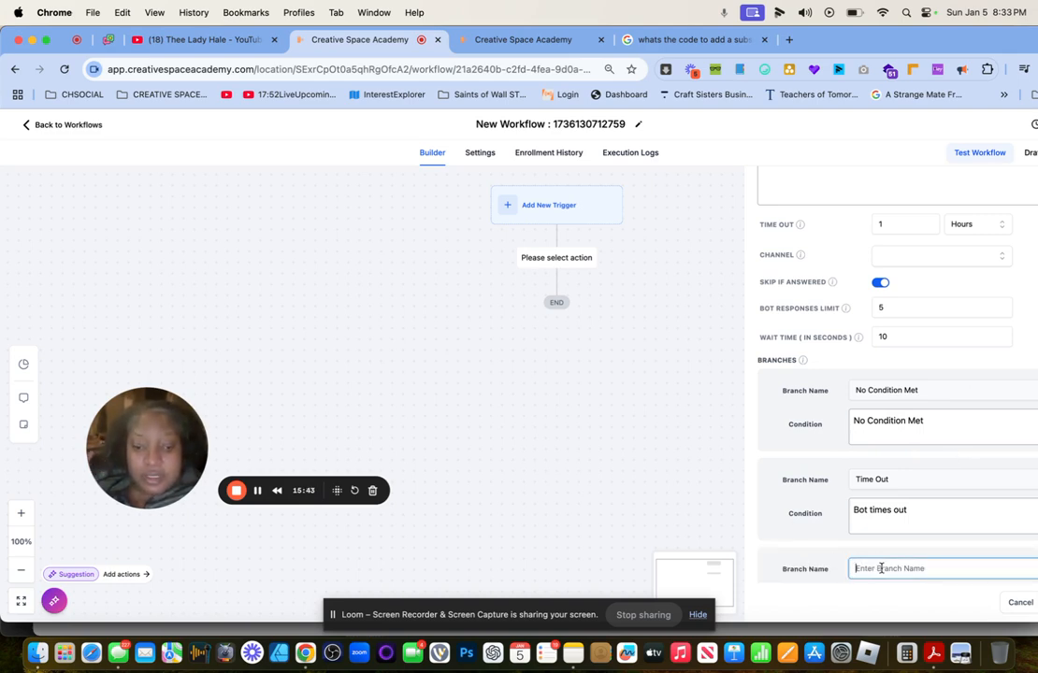
pyautogui.click(896, 516)
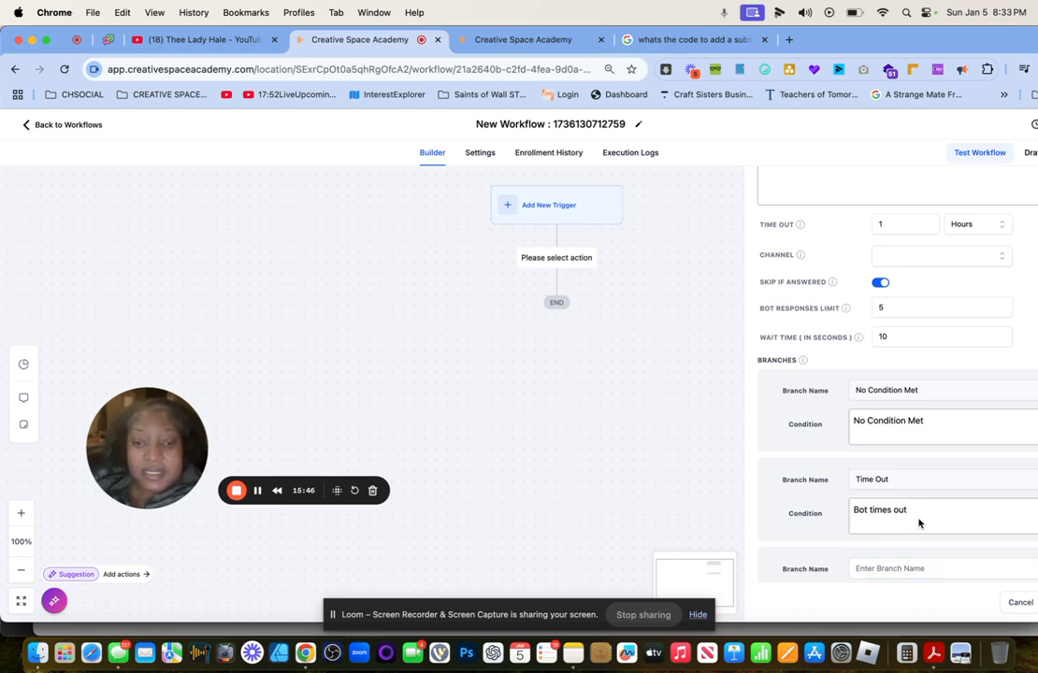
pyautogui.moveTo(935, 44); pyautogui.dragTo(820, 44)
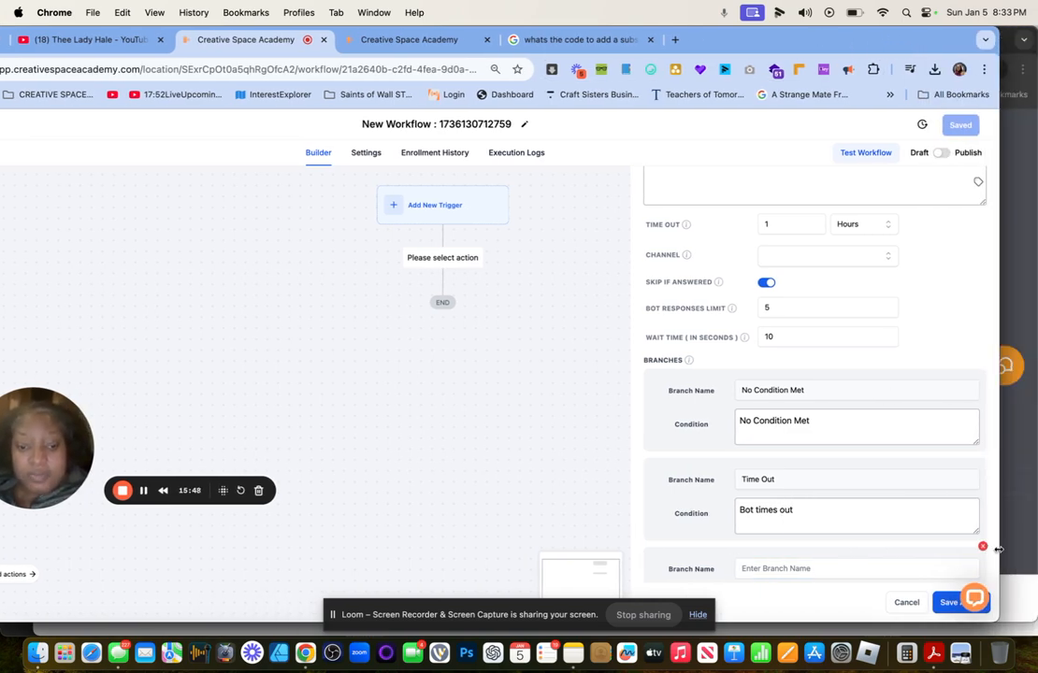
pyautogui.click(939, 604)
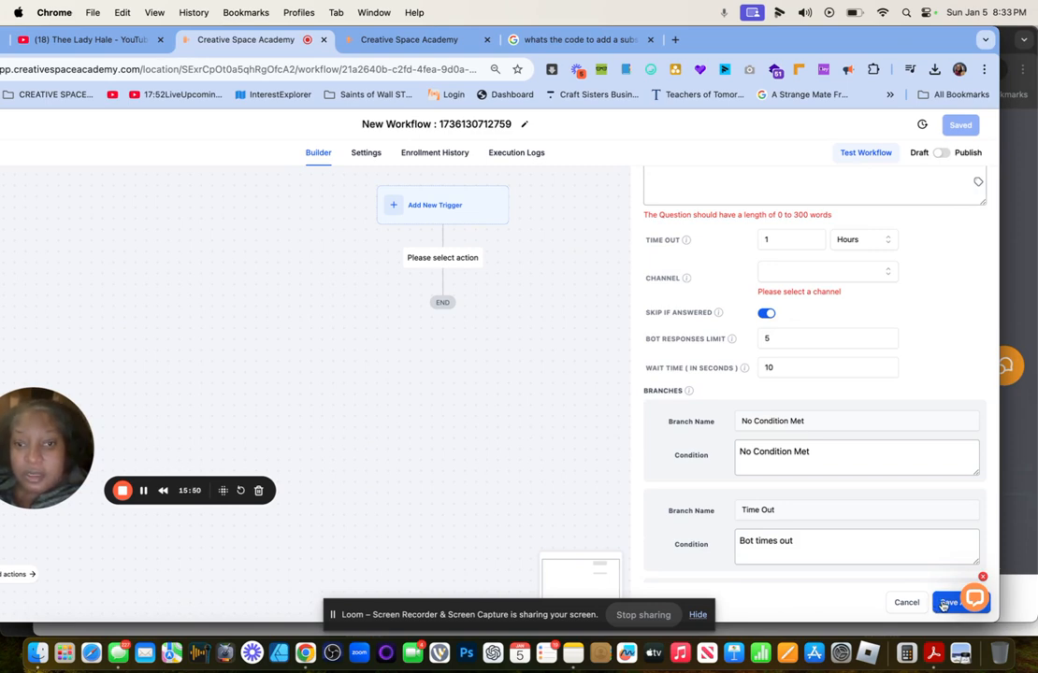
# Set the bot's question to "what is your name" and its channel to SMS, and check the remaining branch fields.
pyautogui.scroll(3, 804, 323)
pyautogui.scroll(1, 770, 321)
pyautogui.click(683, 349)
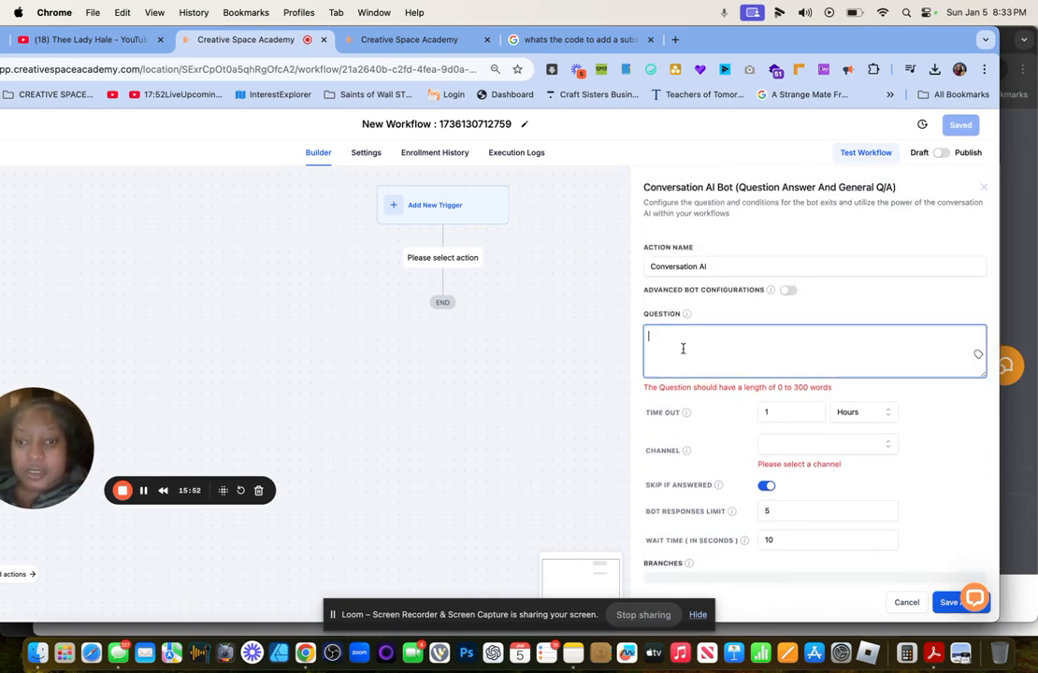
pyautogui.write('what')
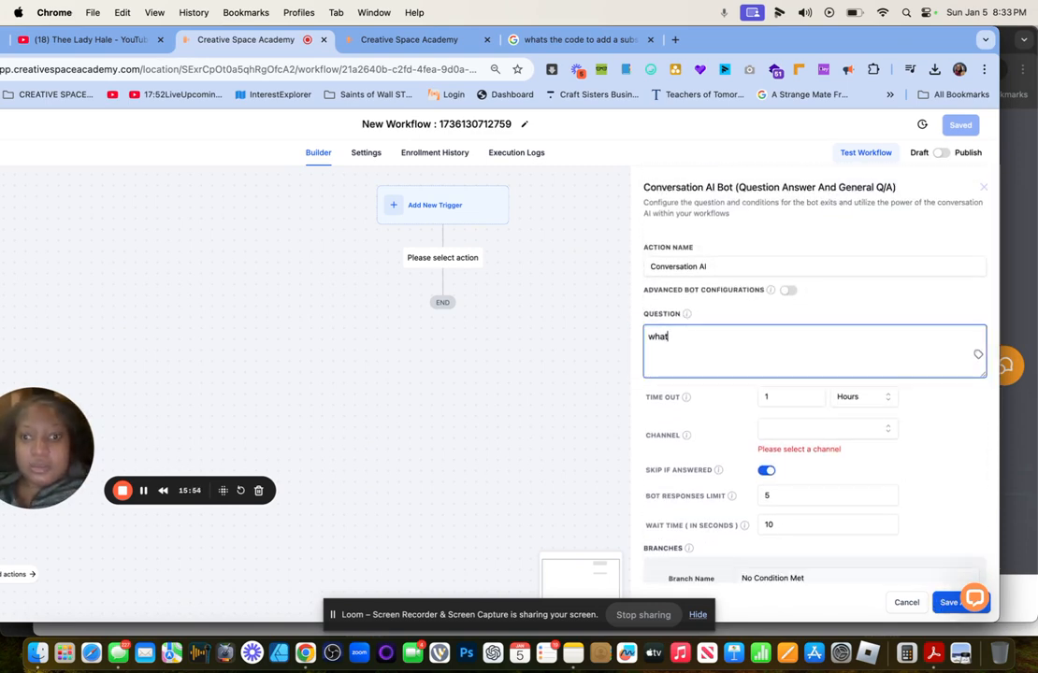
pyautogui.write(' is your name')
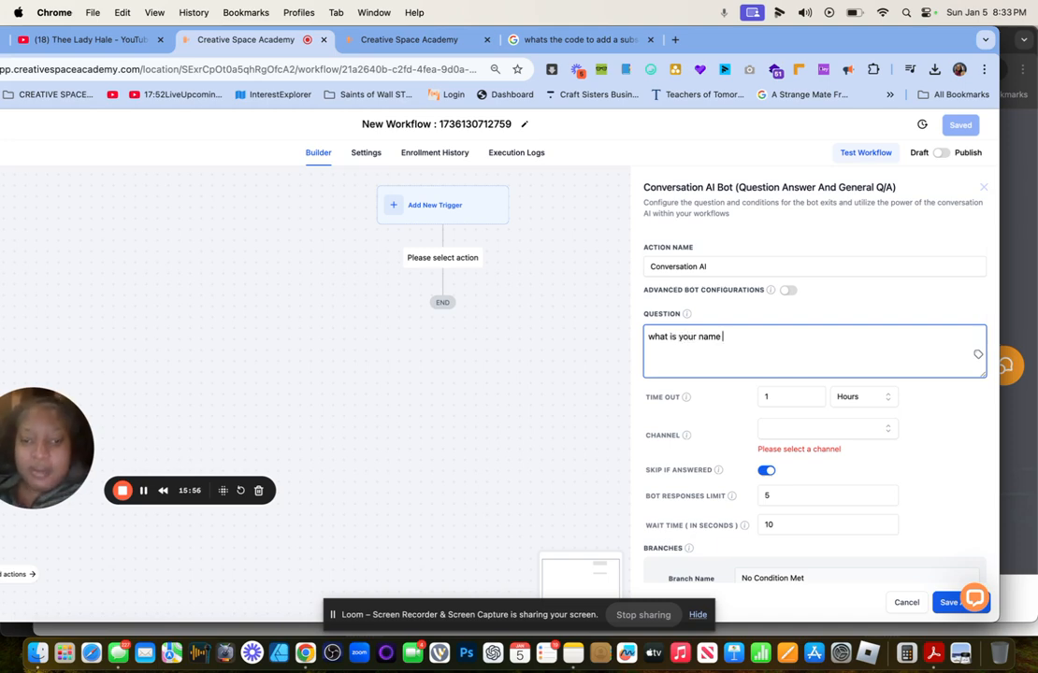
pyautogui.click(794, 430)
pyautogui.click(787, 453)
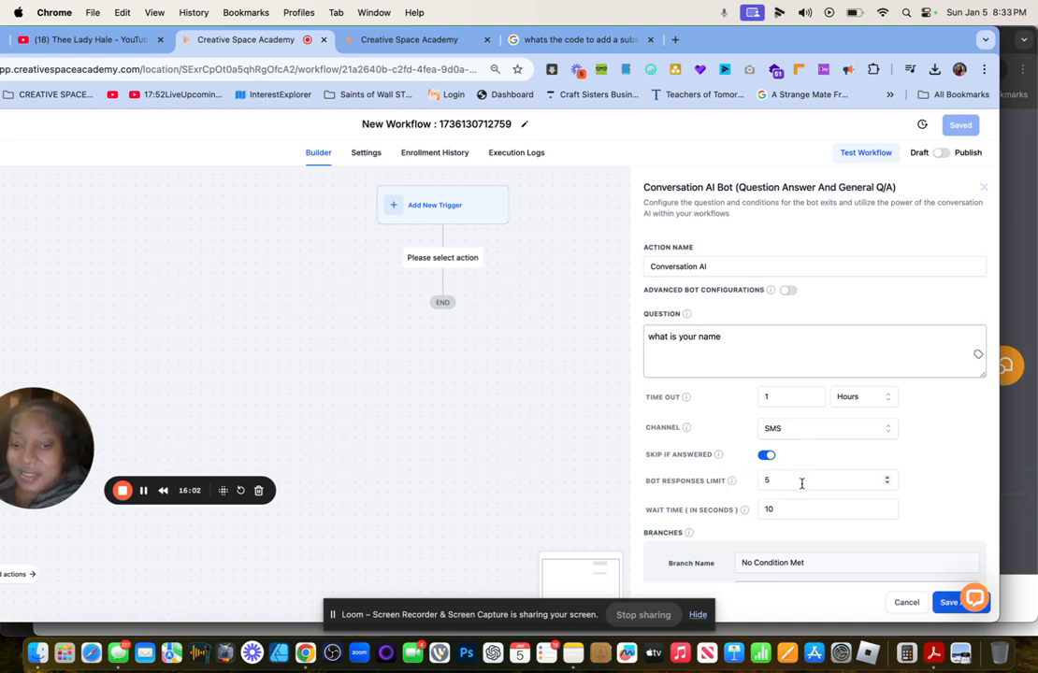
pyautogui.scroll(-3, 786, 553)
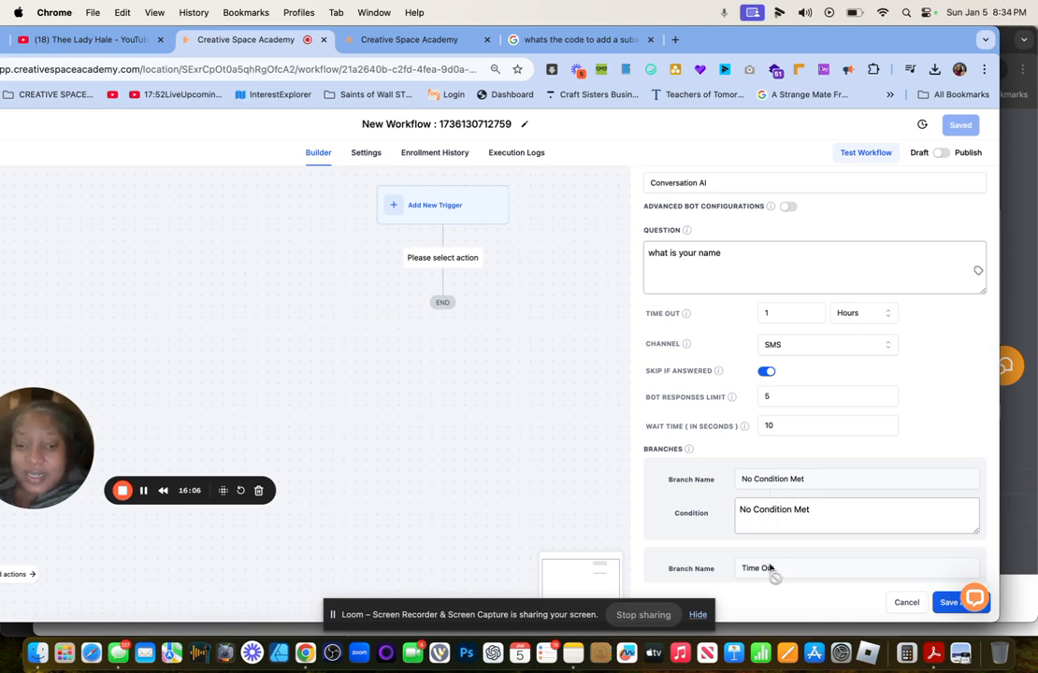
pyautogui.scroll(-5, 787, 555)
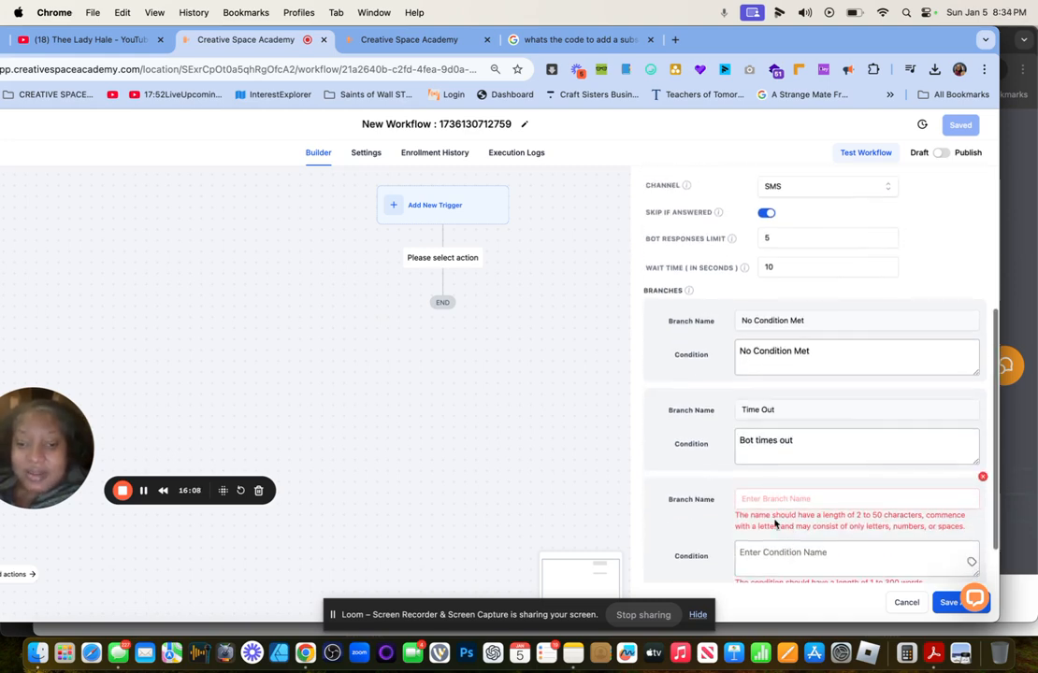
# Delete the unnamed condition branch from the Conversation AI action and save the action.
pyautogui.click(749, 500)
pyautogui.scroll(-2, 980, 491)
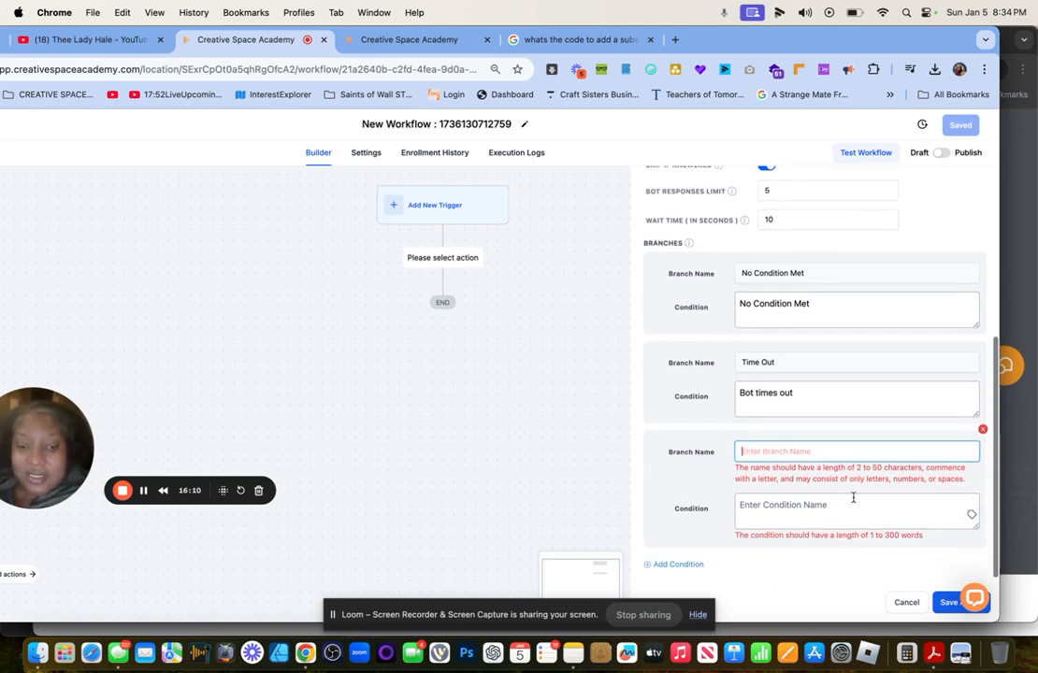
pyautogui.click(981, 429)
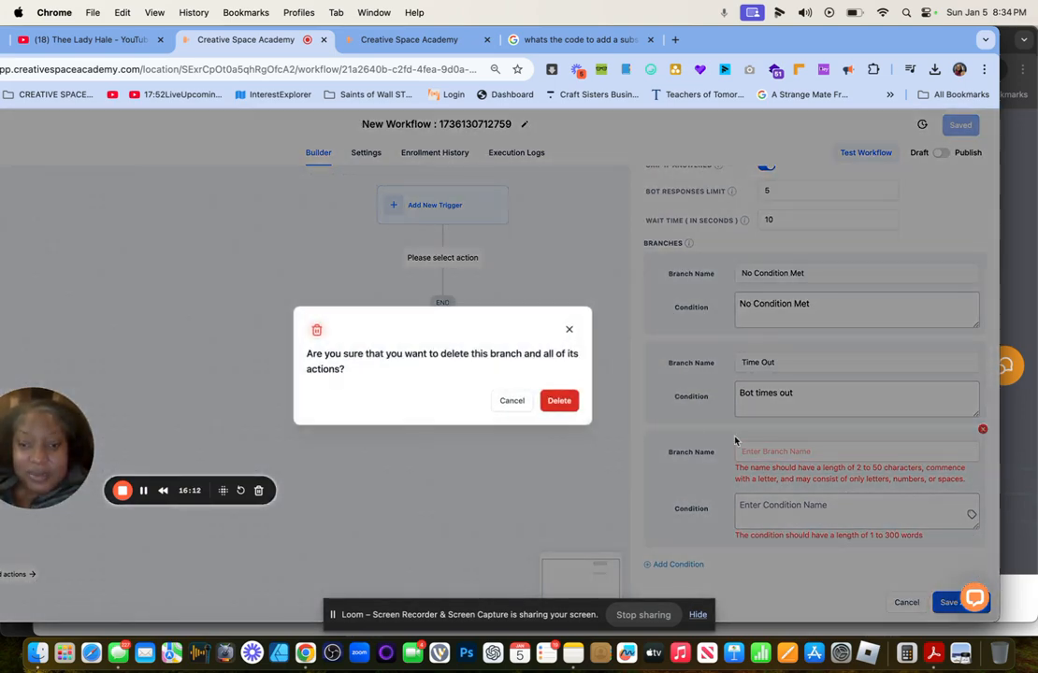
pyautogui.click(559, 400)
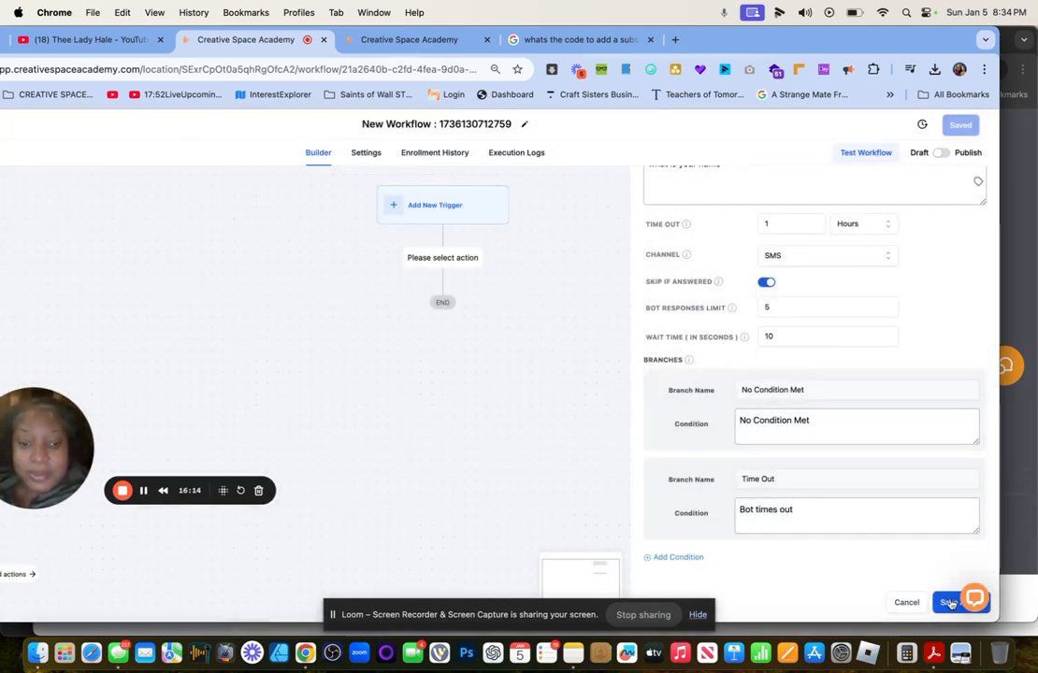
pyautogui.click(948, 601)
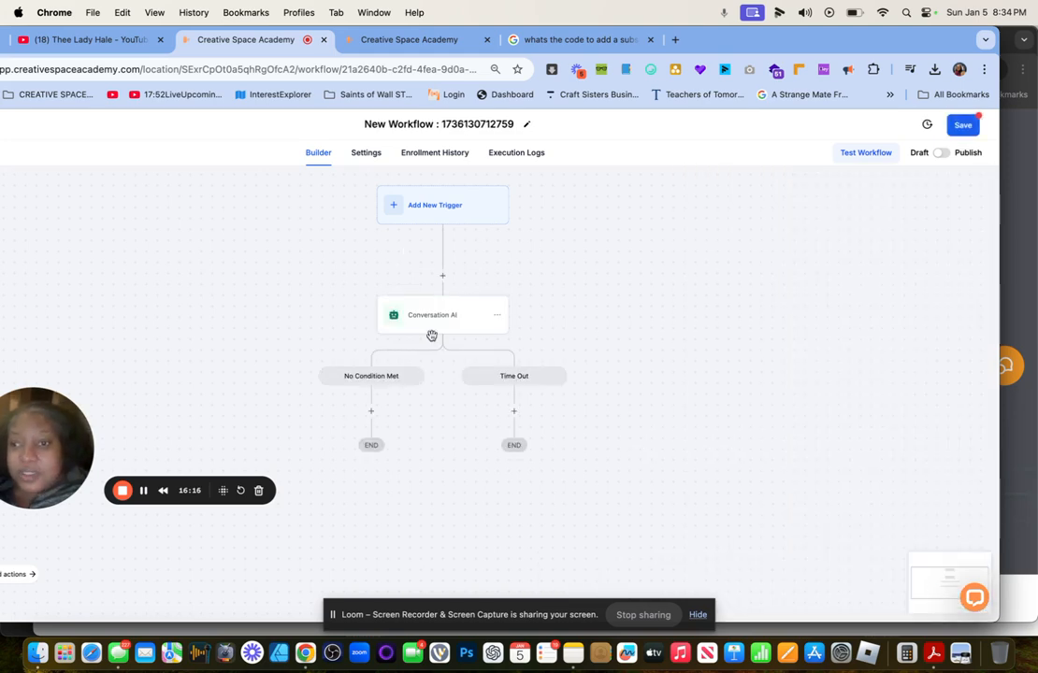
# Check the actions available under the No Condition Met and Time Out branches, and reopen the Conversation AI action's settings.
pyautogui.click(371, 412)
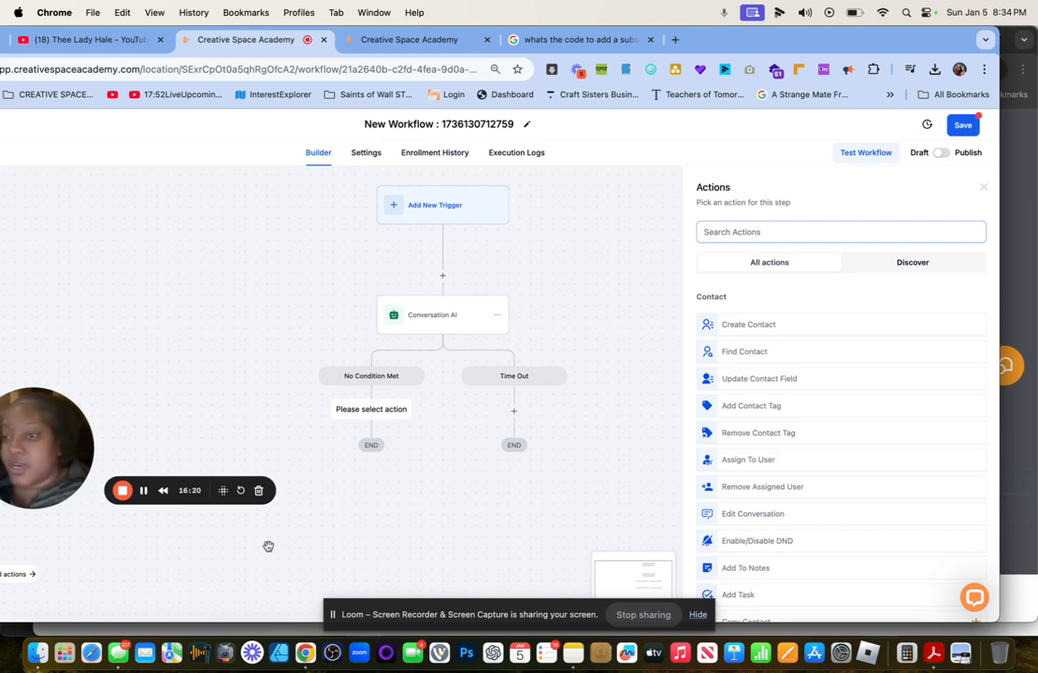
pyautogui.click(514, 412)
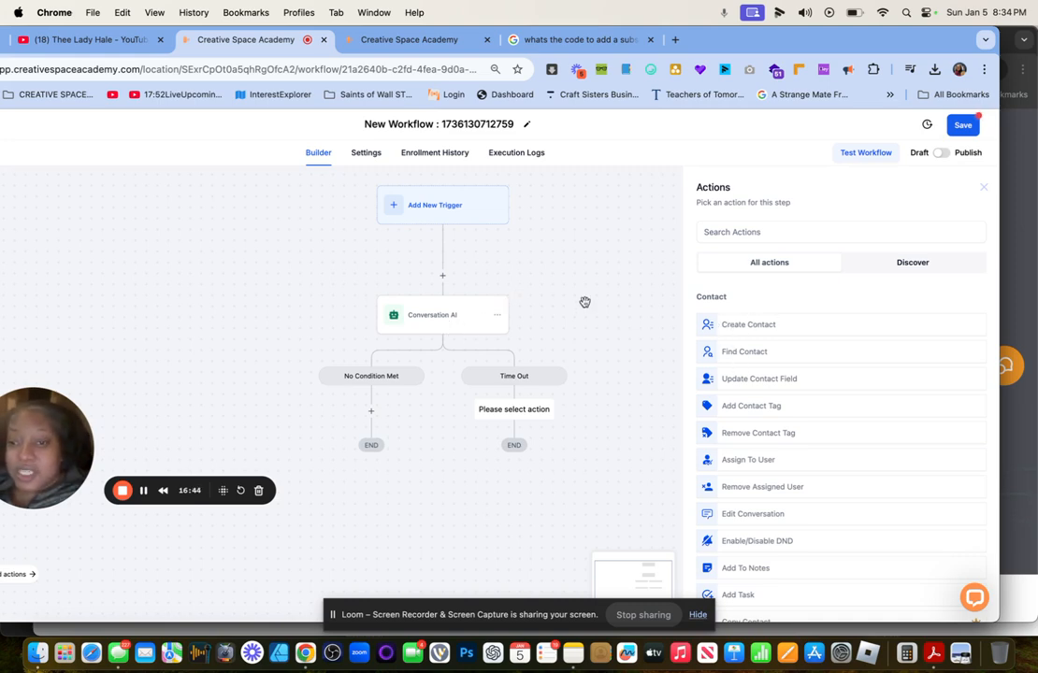
pyautogui.click(464, 319)
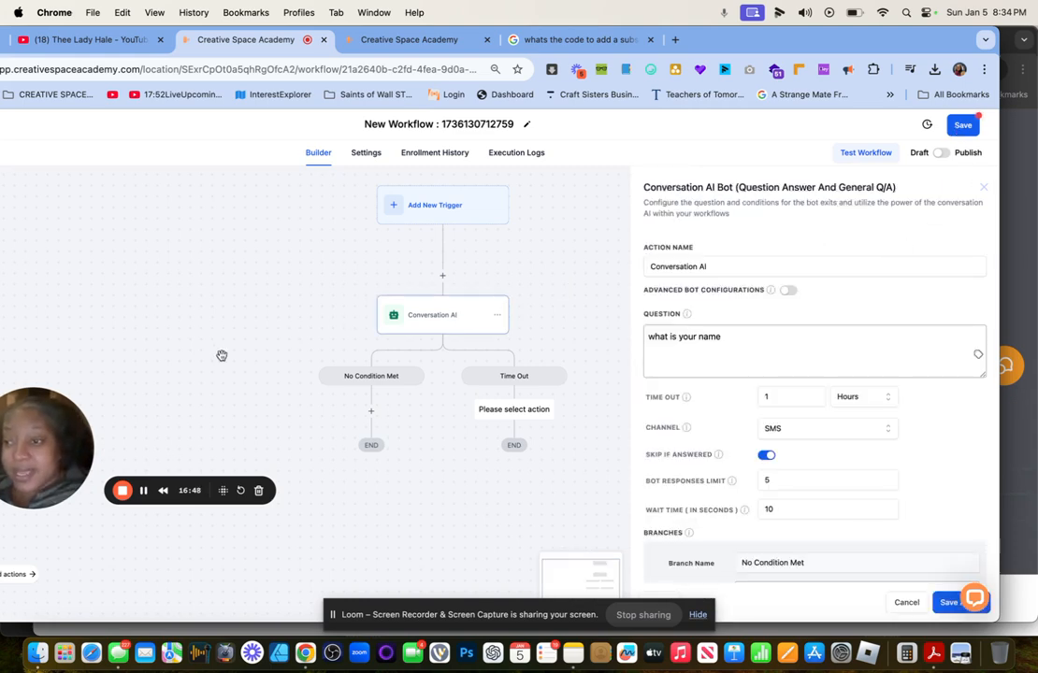
pyautogui.moveTo(68, 429); pyautogui.dragTo(184, 429)
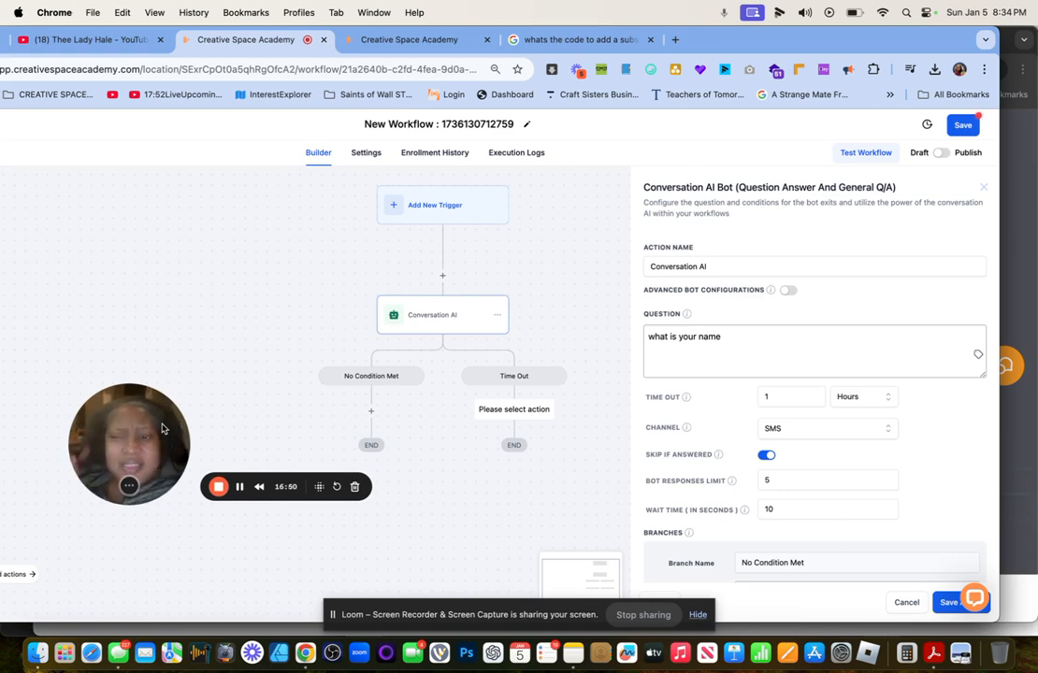
# Save the workflow, close the Conversation AI action's settings and return to the workflow list.
pyautogui.click(962, 126)
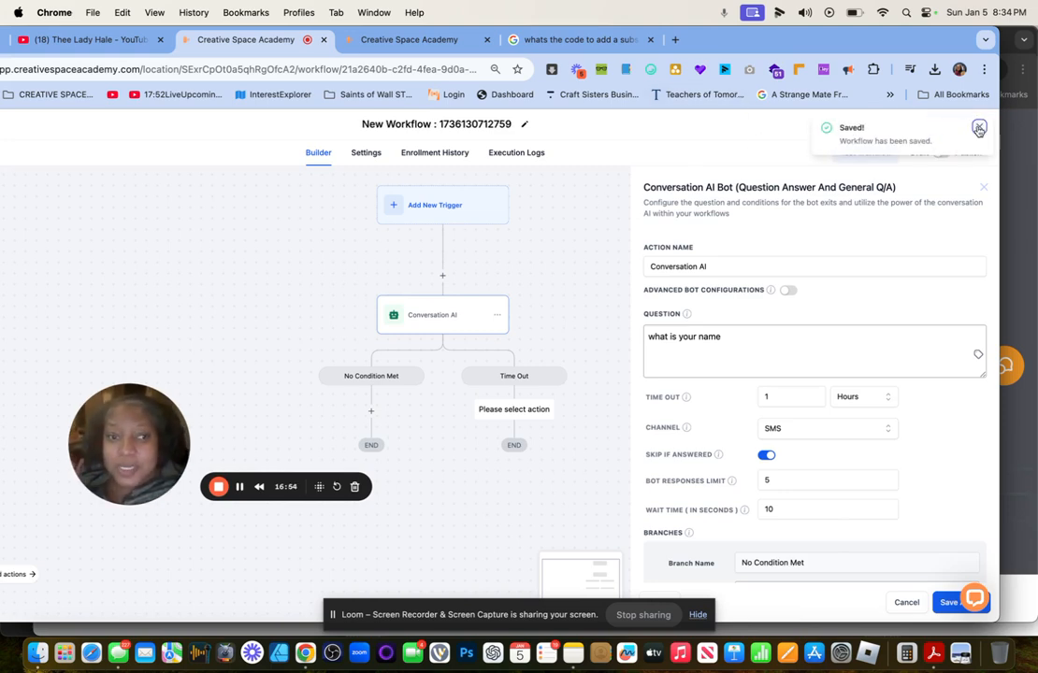
pyautogui.click(982, 188)
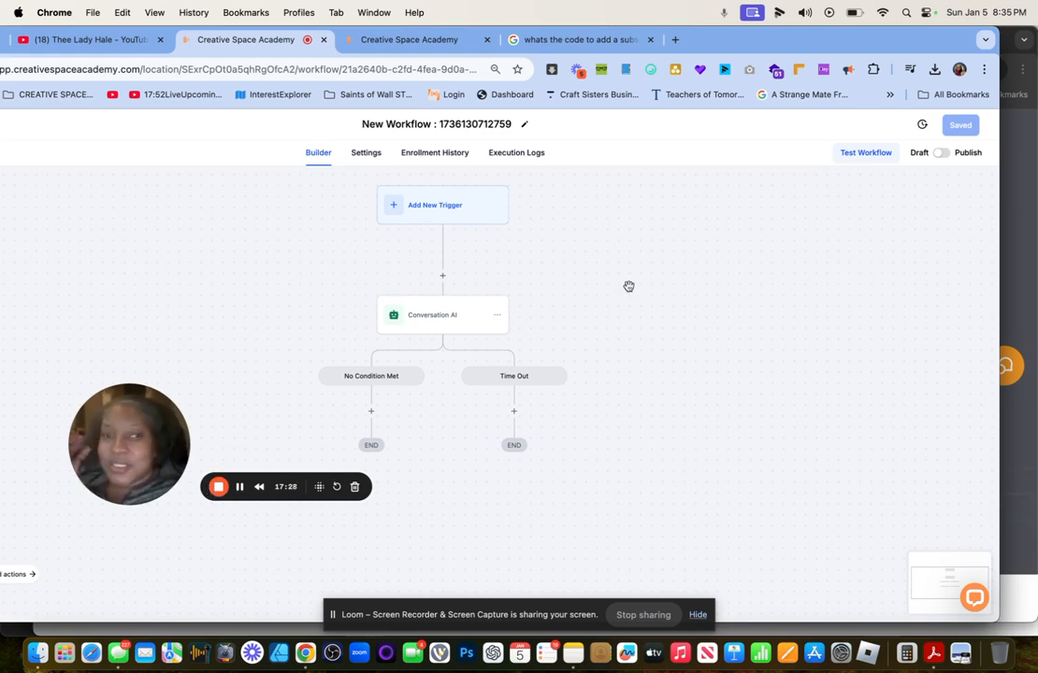
pyautogui.moveTo(697, 39); pyautogui.dragTo(828, 19)
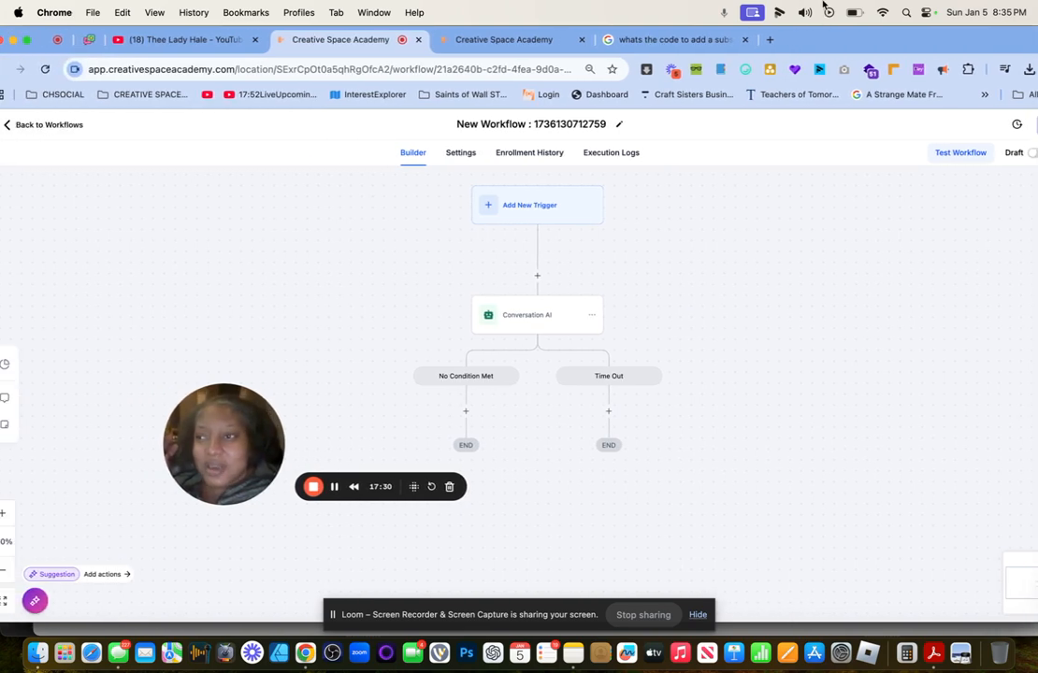
pyautogui.click(56, 125)
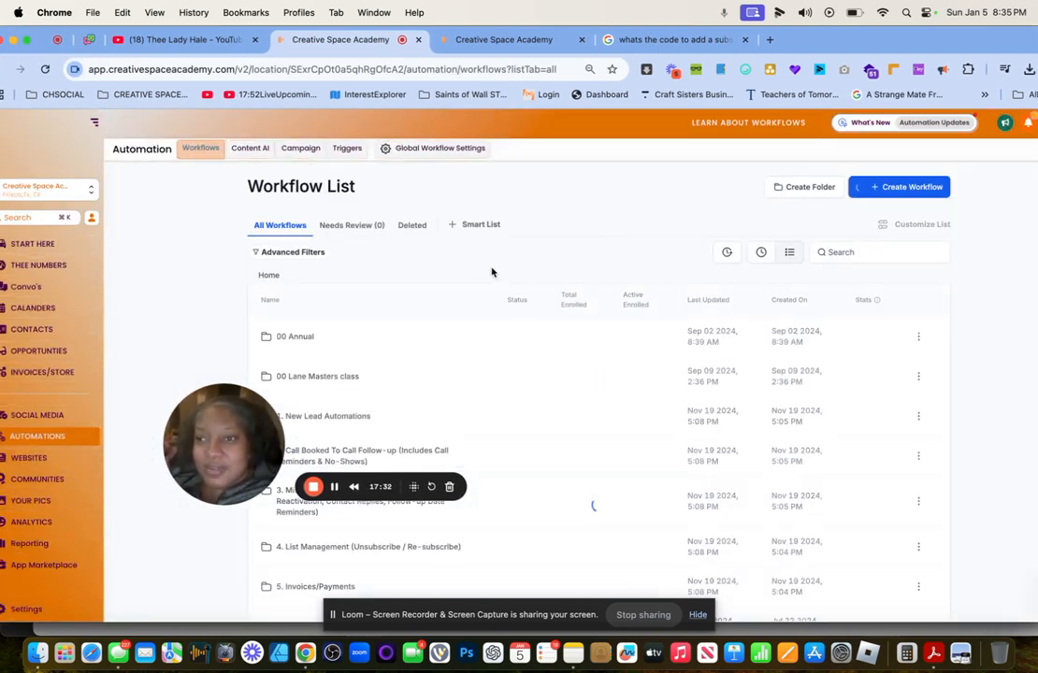
pyautogui.moveTo(809, 39); pyautogui.dragTo(752, 36)
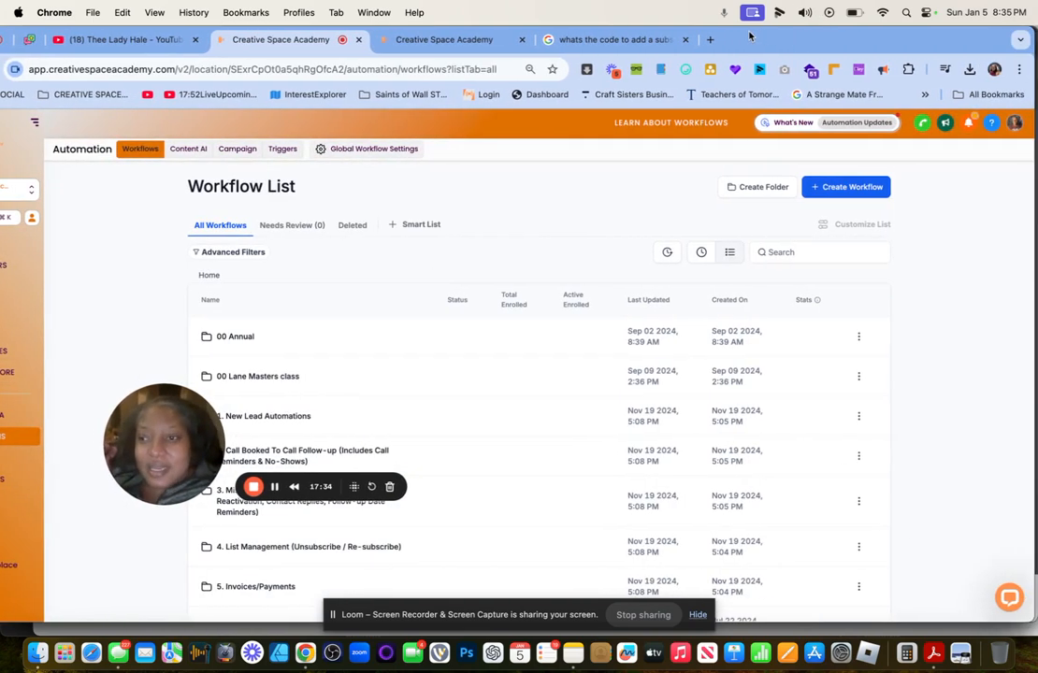
# Examine the support widget's chat request form and its help categories, and close the widget.
pyautogui.click(1009, 597)
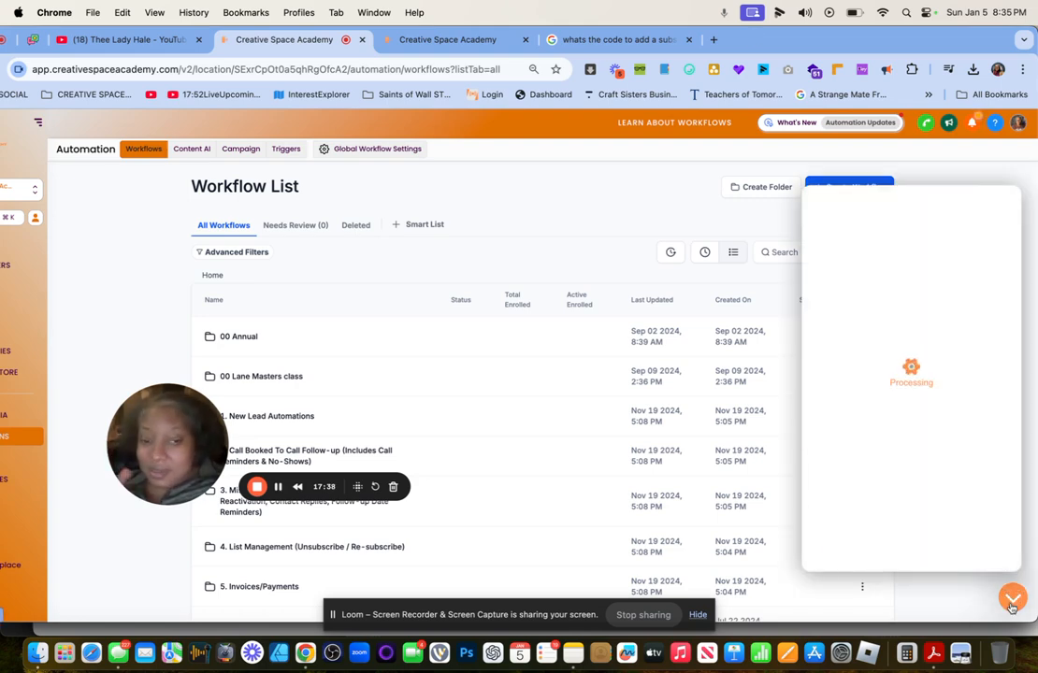
pyautogui.click(872, 544)
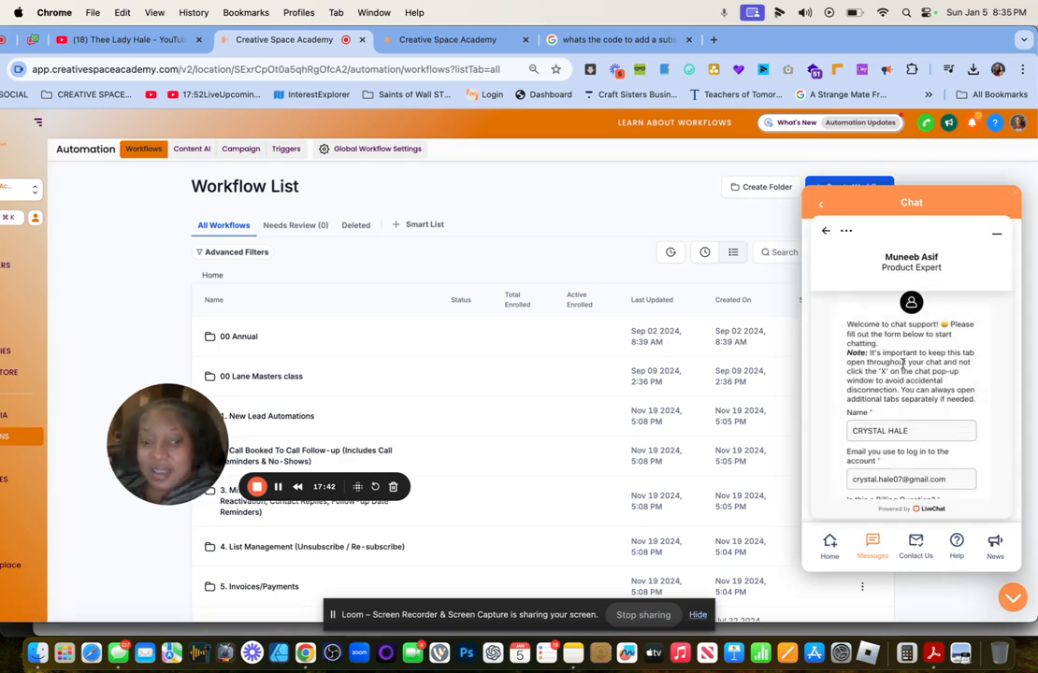
pyautogui.scroll(-5, 900, 393)
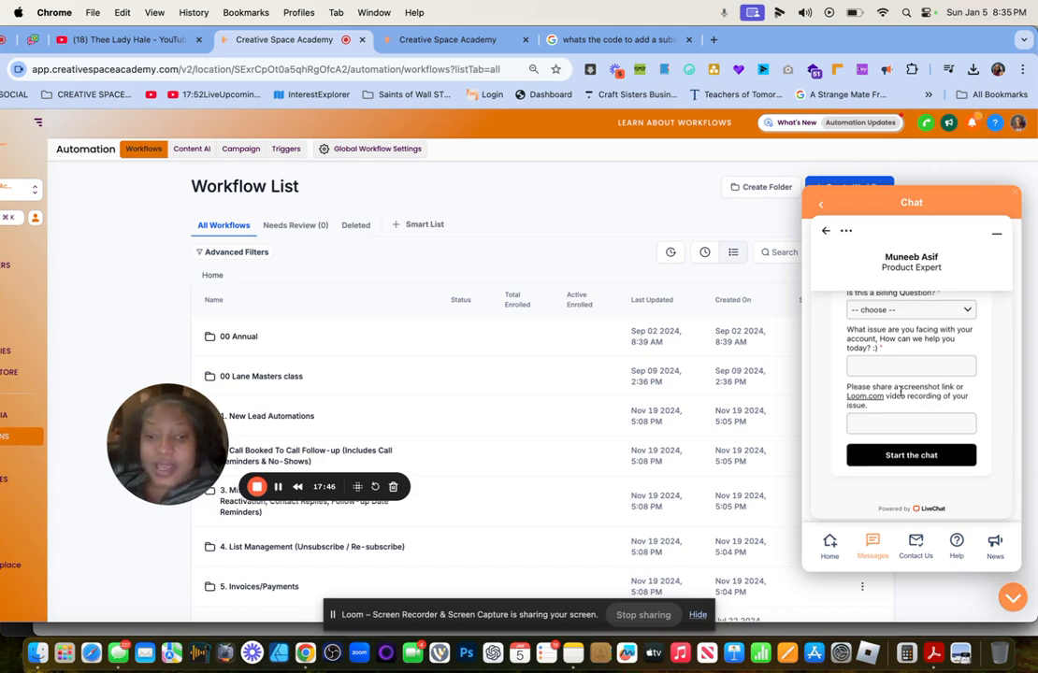
pyautogui.scroll(3, 900, 392)
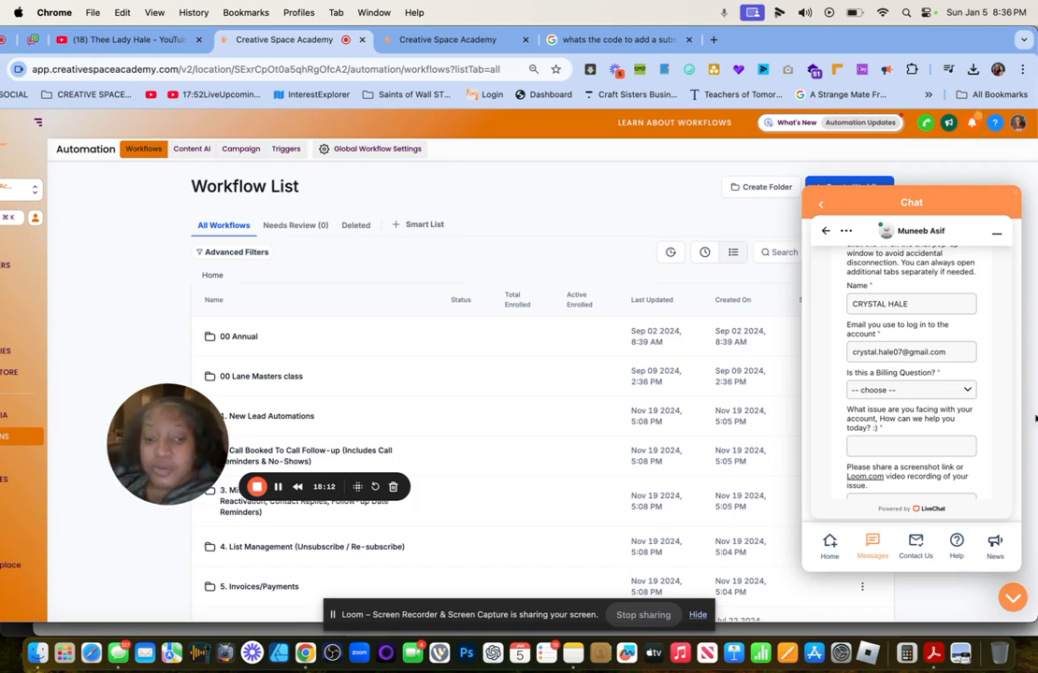
pyautogui.click(955, 544)
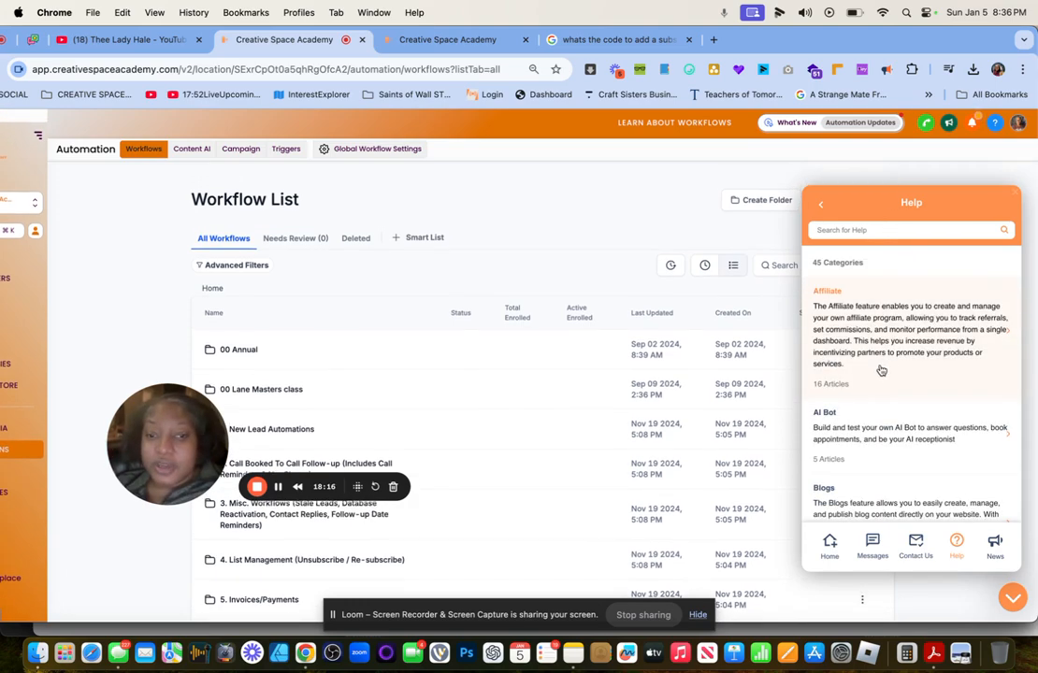
pyautogui.click(1010, 598)
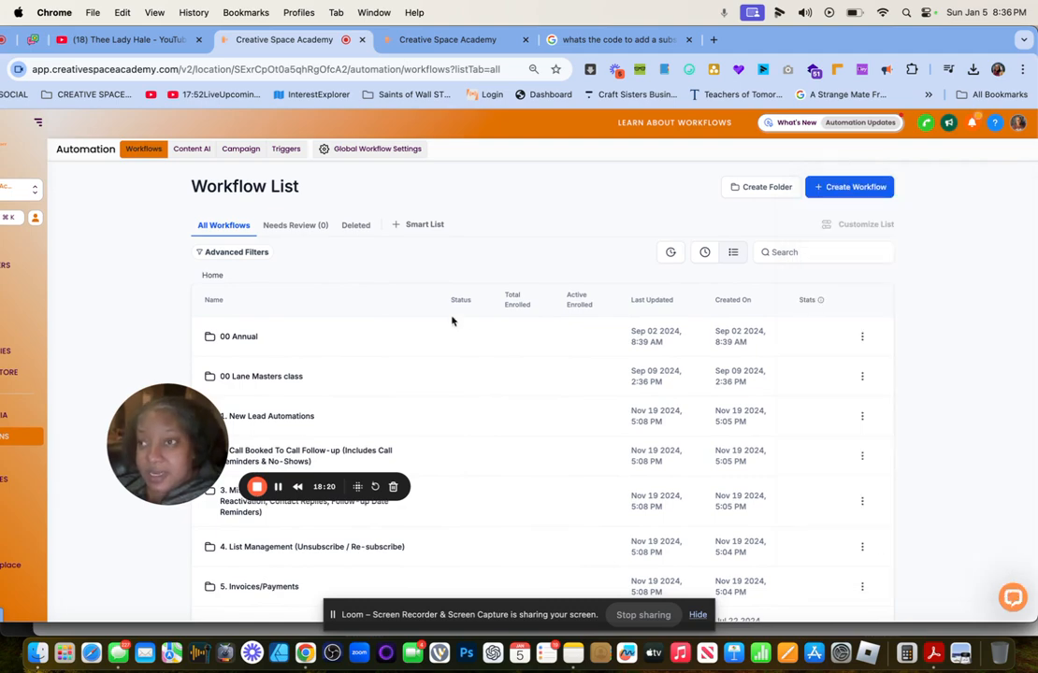
# Open the Creative University training page to view its module overview.
pyautogui.moveTo(804, 35); pyautogui.dragTo(889, 36)
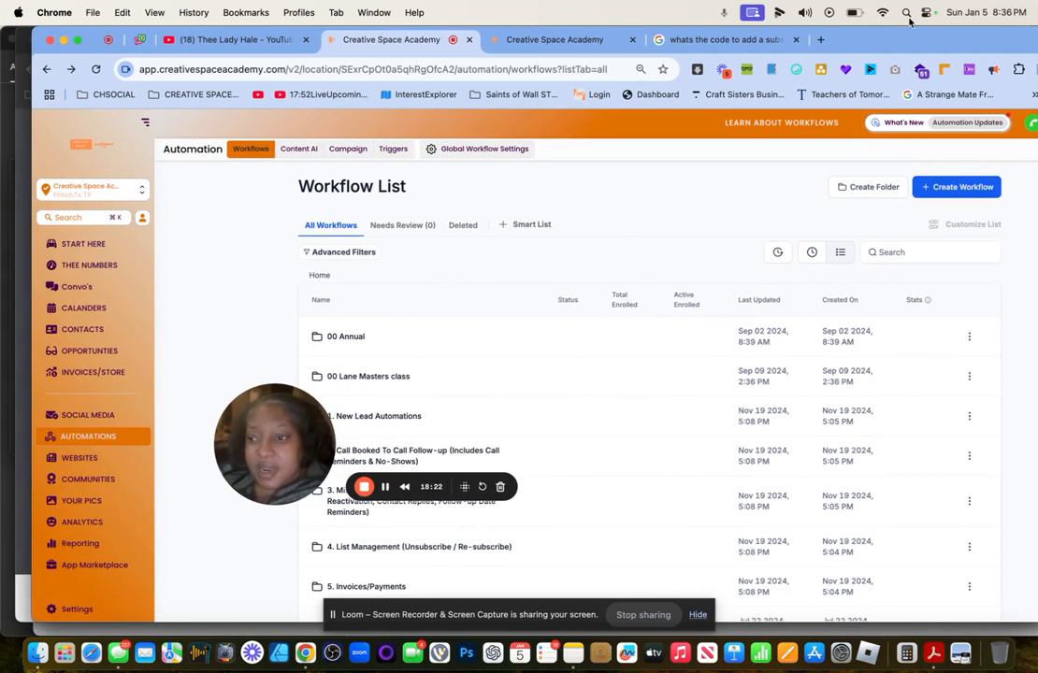
pyautogui.scroll(-5, 93, 430)
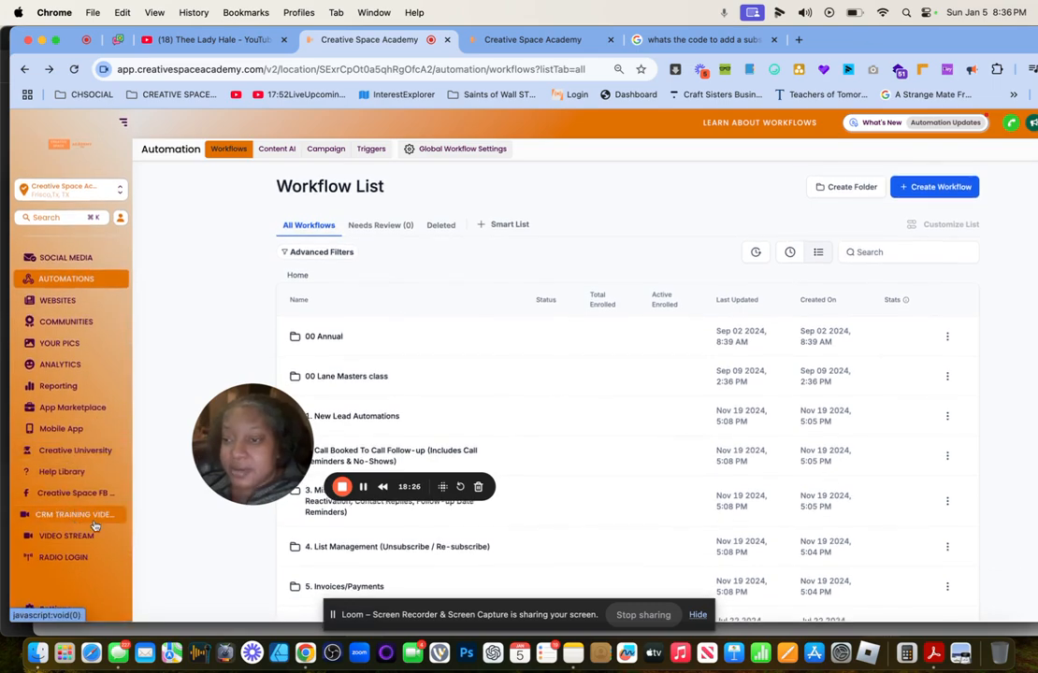
pyautogui.click(74, 452)
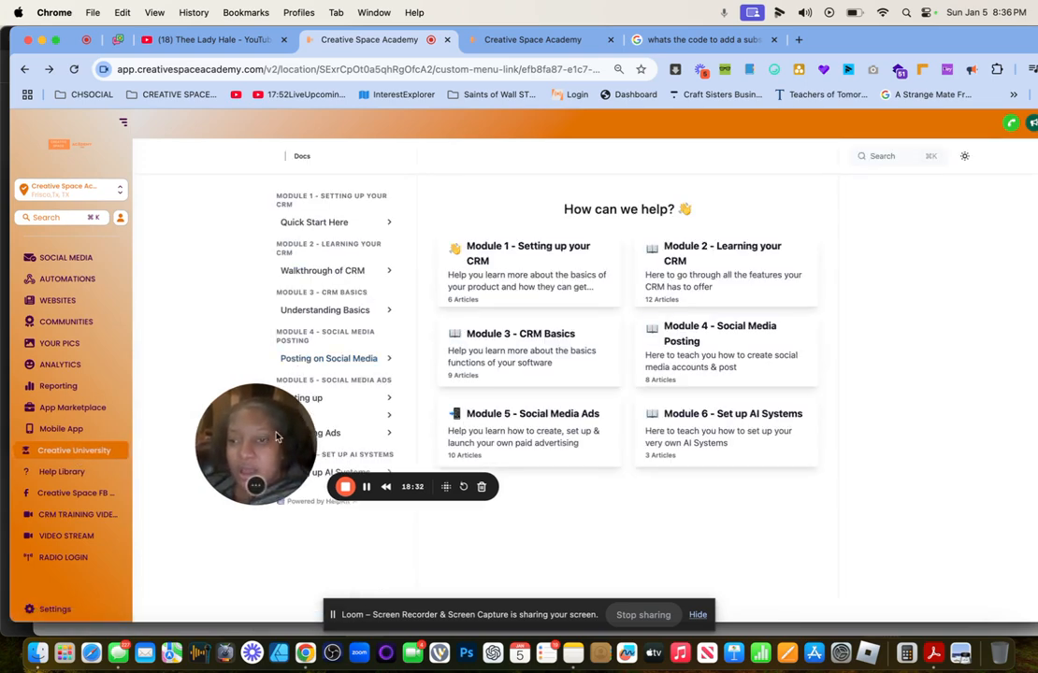
pyautogui.moveTo(269, 437); pyautogui.dragTo(528, 285)
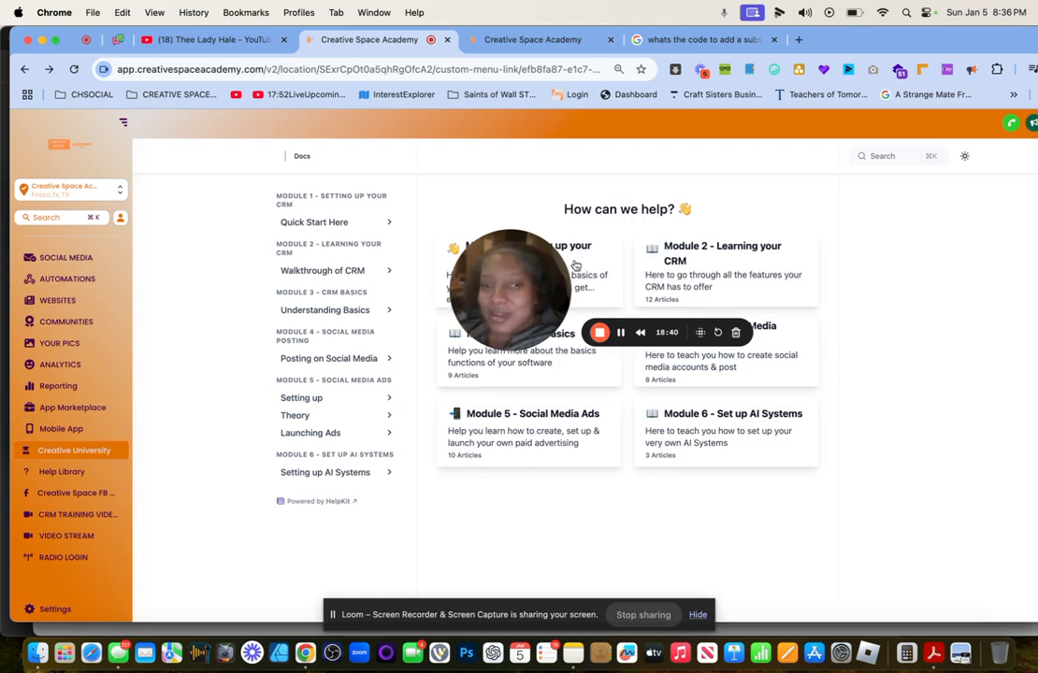
pyautogui.moveTo(550, 274); pyautogui.dragTo(529, 506)
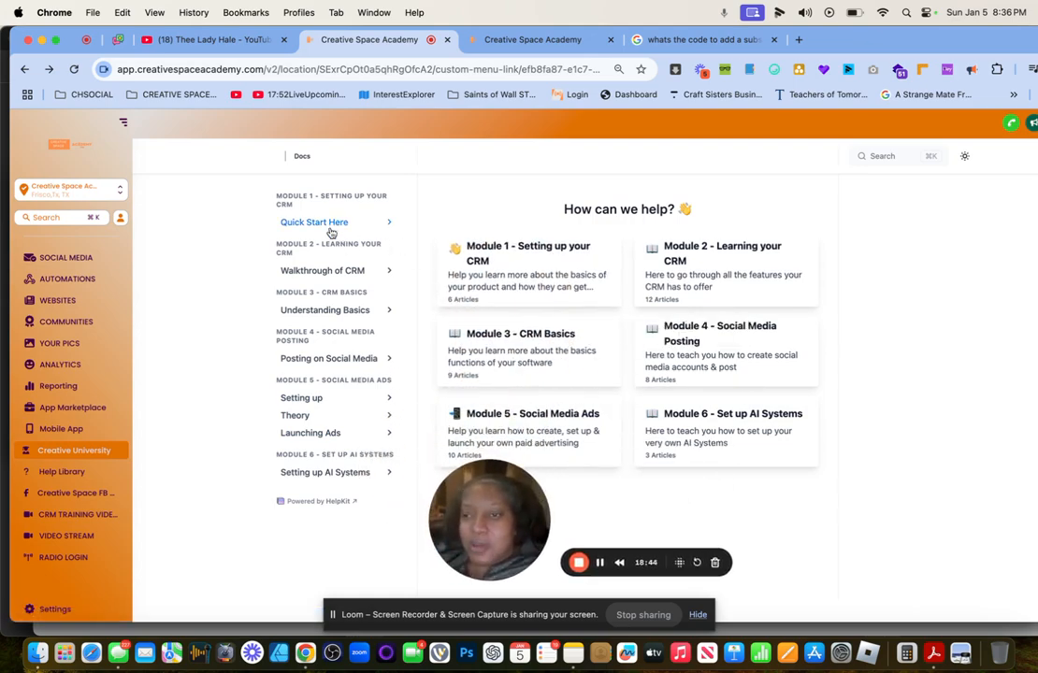
# Expand the Quick Start Here, Walkthrough of CRM and Understanding Basics sections and look through their lessons.
pyautogui.click(386, 222)
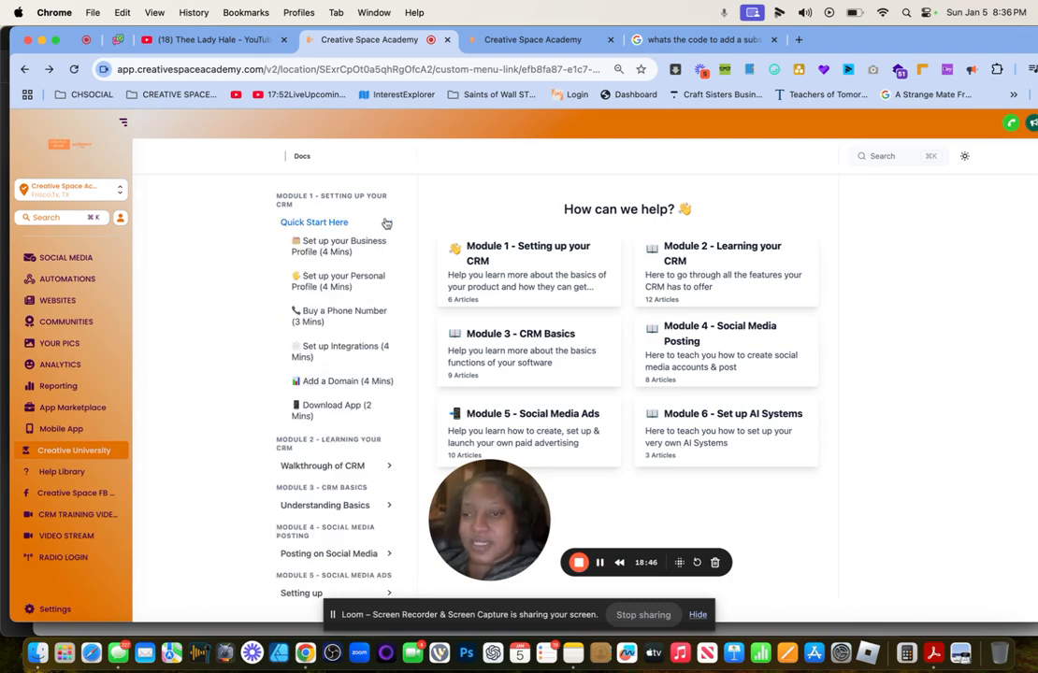
pyautogui.click(370, 464)
pyautogui.scroll(-2, 355, 491)
pyautogui.scroll(-4, 351, 495)
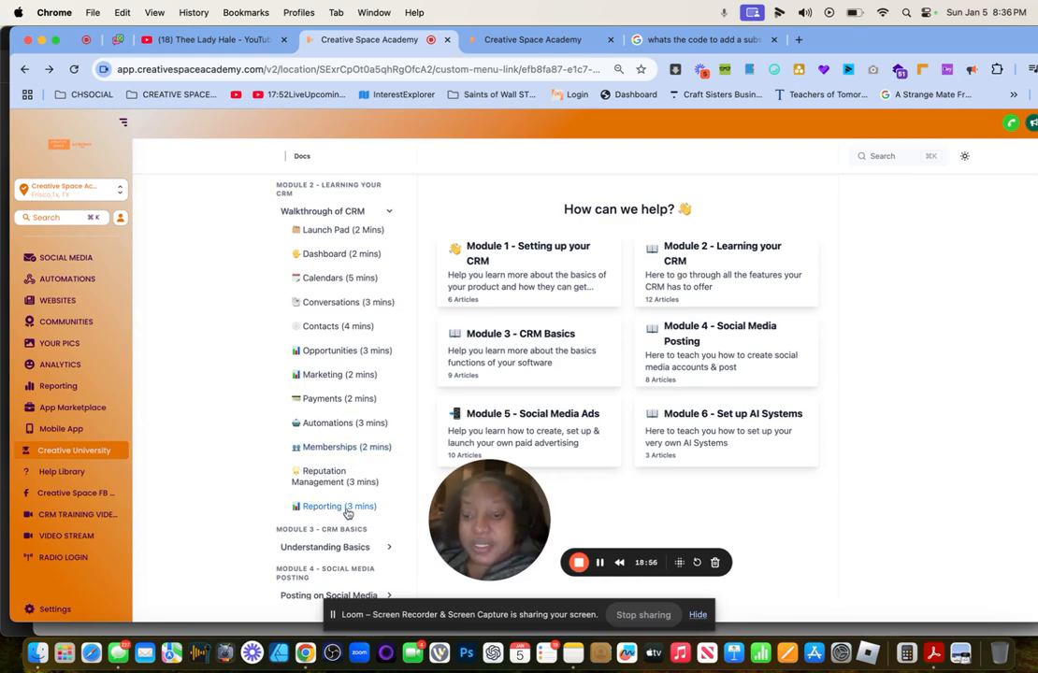
pyautogui.click(347, 548)
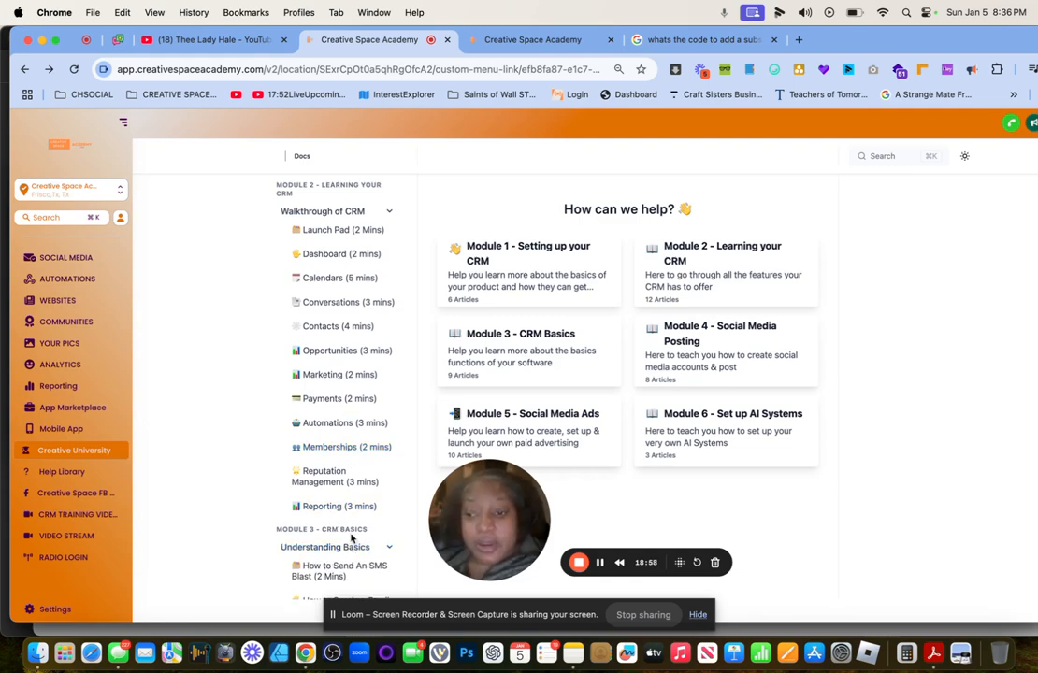
pyautogui.scroll(-3, 351, 538)
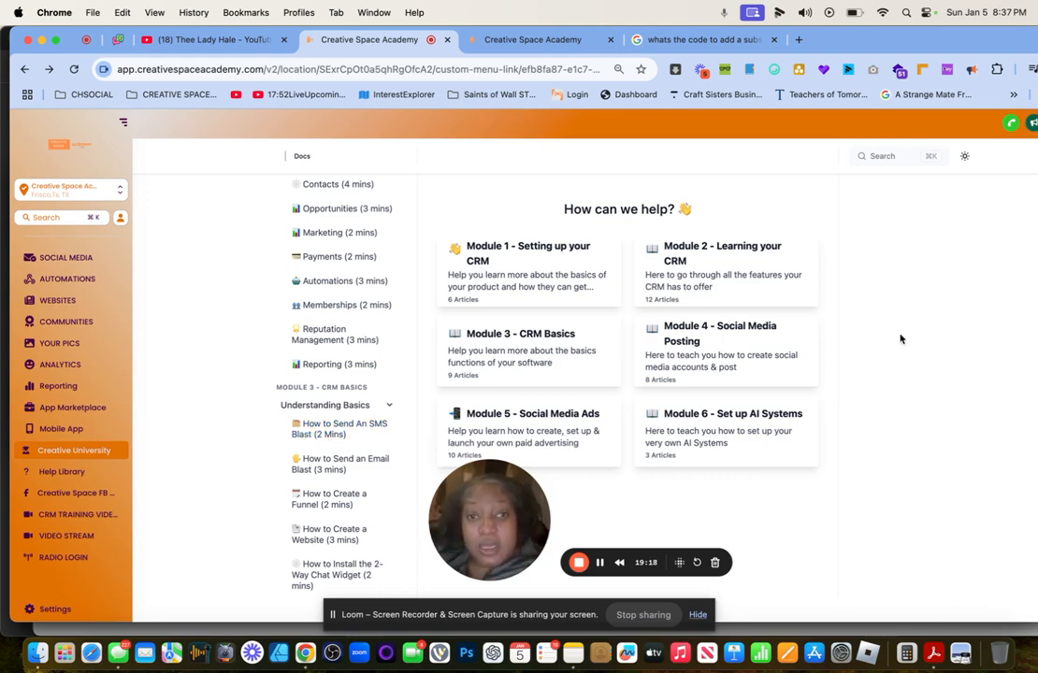
# Reopen the support widget and browse the latest feature announcements in its news feed.
pyautogui.moveTo(837, 33); pyautogui.dragTo(726, 26)
pyautogui.click(987, 597)
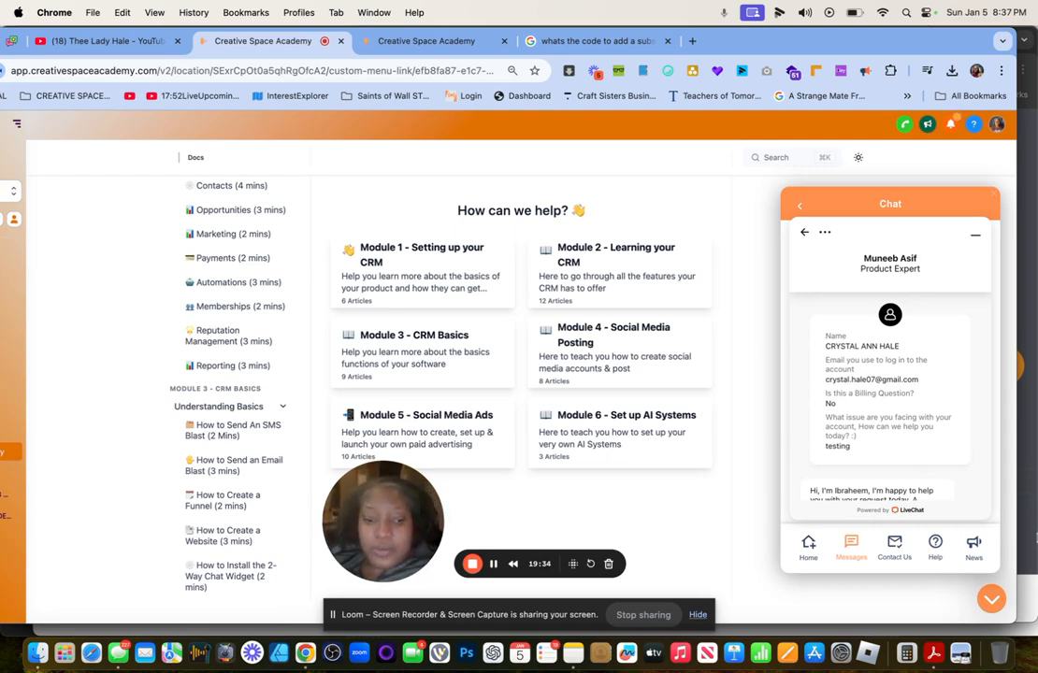
pyautogui.click(972, 549)
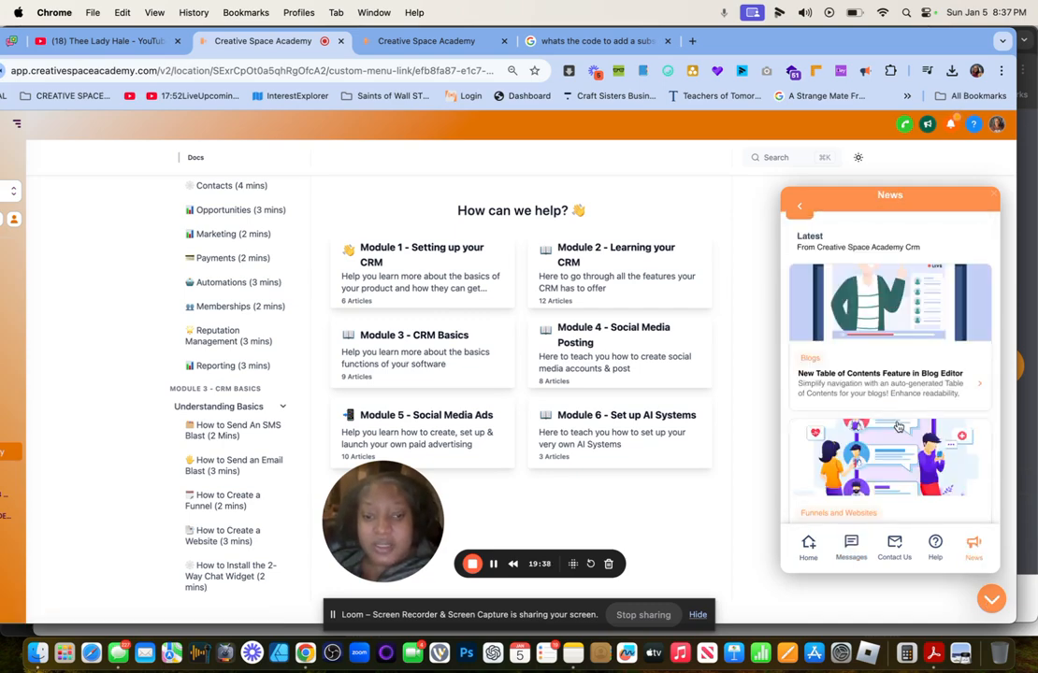
pyautogui.scroll(-5, 902, 492)
pyautogui.scroll(-4, 897, 426)
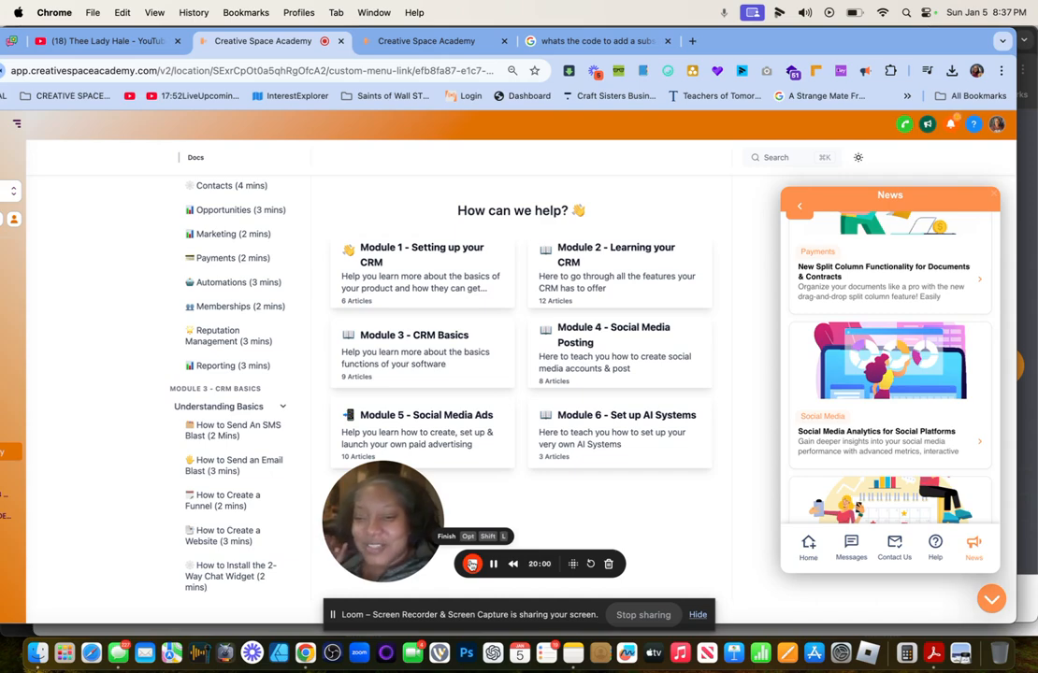
pyautogui.click(472, 563)
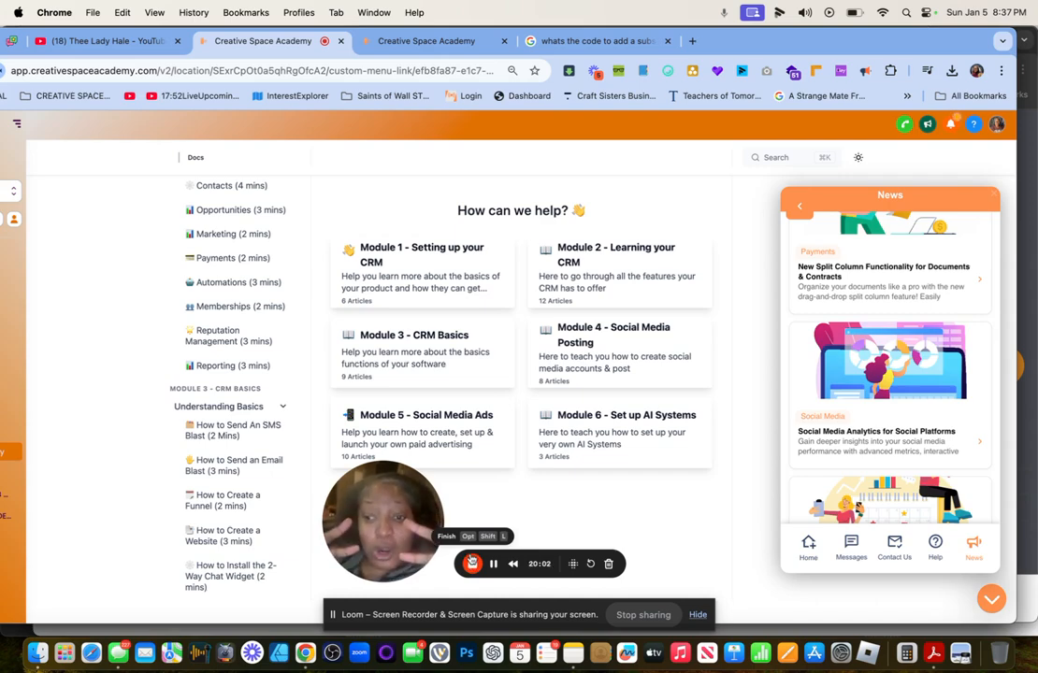